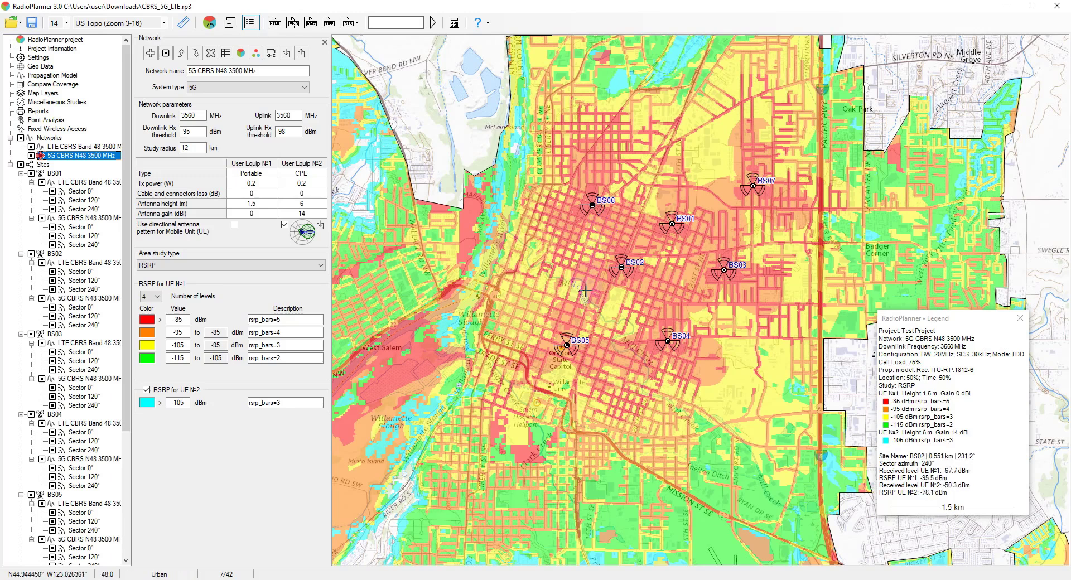
- After panning the coverage map, view the RadioPlanner 3.0 product page in Chrome, then minimize Chrome
{"action": "mouse_move", "coordinate": [603, 254]}
{"action": "left_mouse_down"}
{"action": "mouse_move", "coordinate": [590, 252]}
{"action": "mouse_move", "coordinate": [621, 235]}
{"action": "mouse_move", "coordinate": [606, 254]}
{"action": "left_mouse_up"}
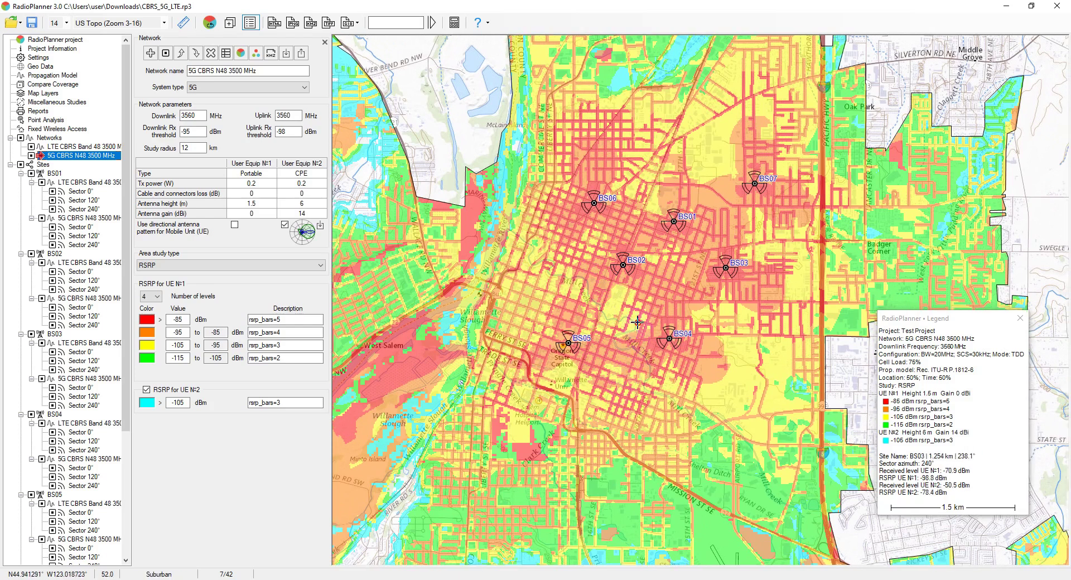
{"action": "left_click_drag", "start_coordinate": [637, 322], "coordinate": [627, 320]}
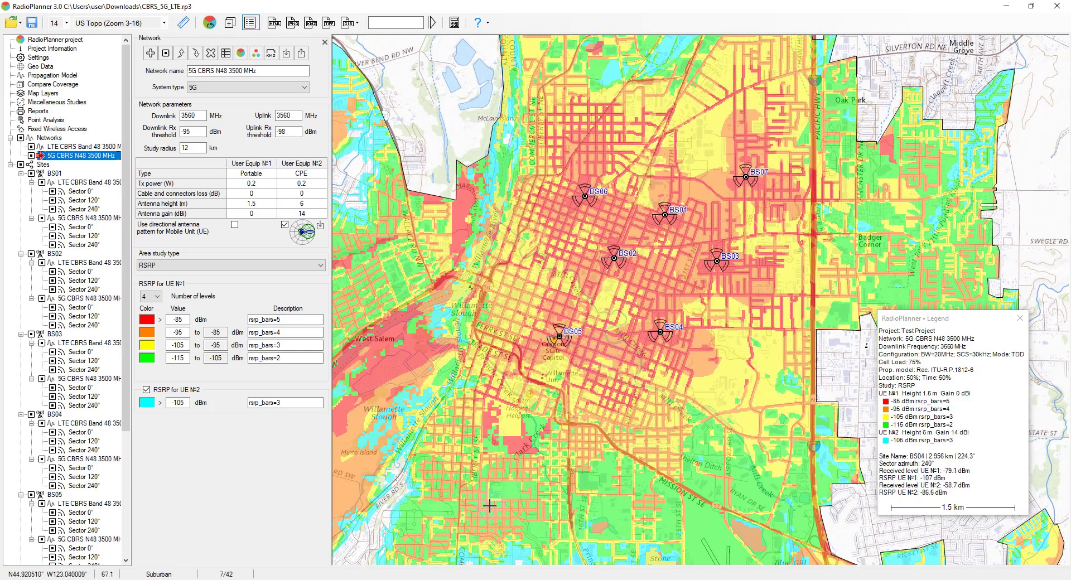
{"action": "key", "text": "alt+Tab"}
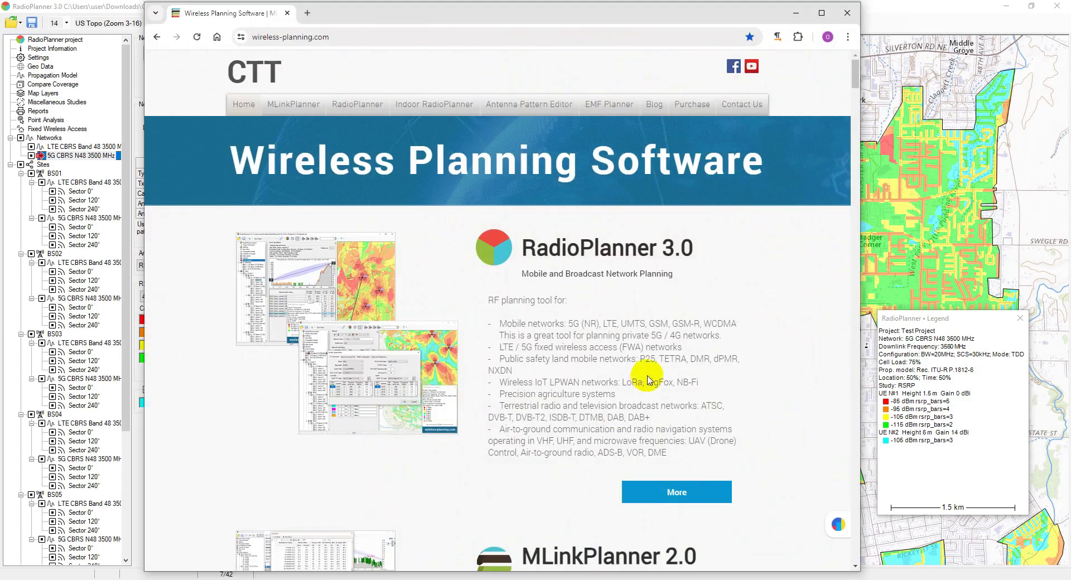
{"action": "left_click", "coordinate": [672, 493]}
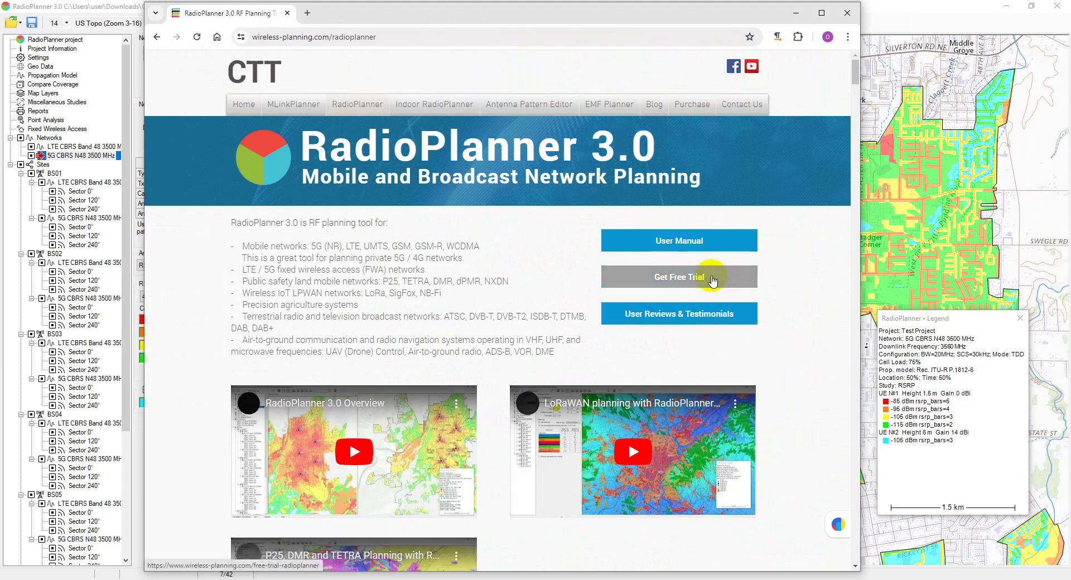
{"action": "left_click", "coordinate": [799, 17]}
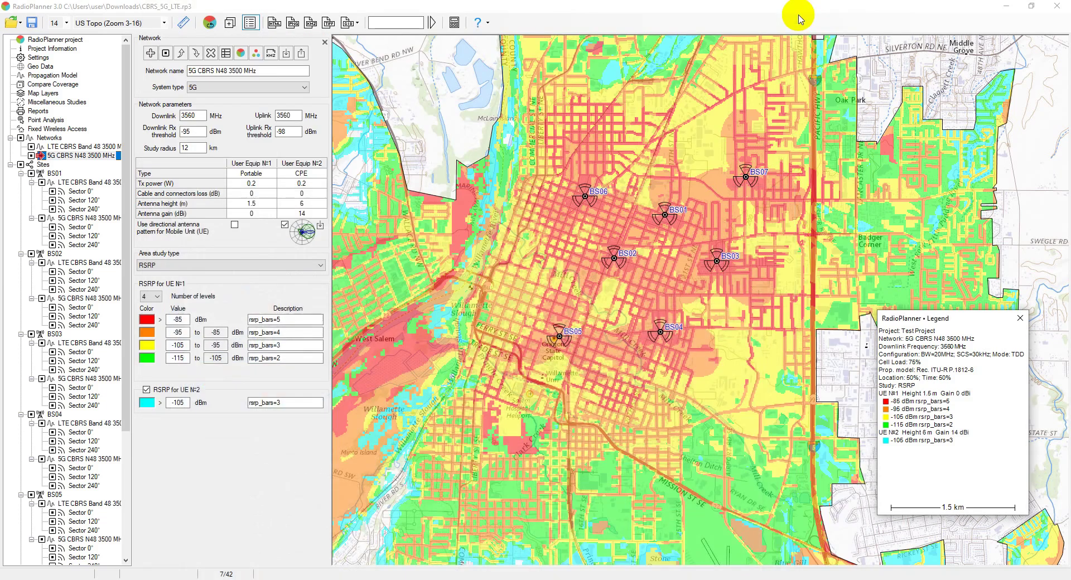
- In Map Layers, replace the RSRP coverage overlay with the terrain elevation layer and hide clutter
{"action": "left_click", "coordinate": [50, 94]}
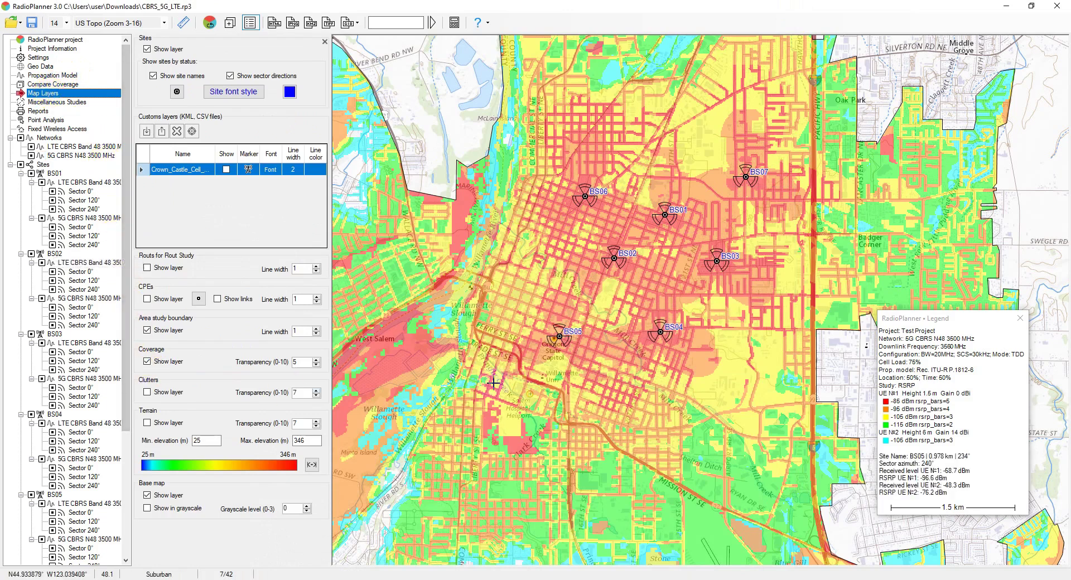
{"action": "left_click", "coordinate": [156, 363]}
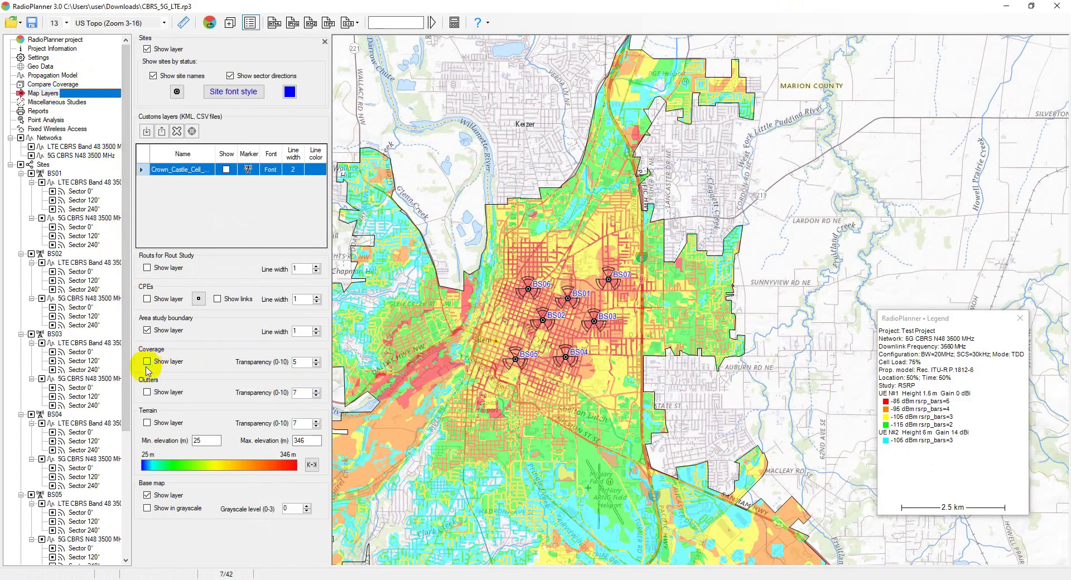
{"action": "left_click", "coordinate": [147, 427]}
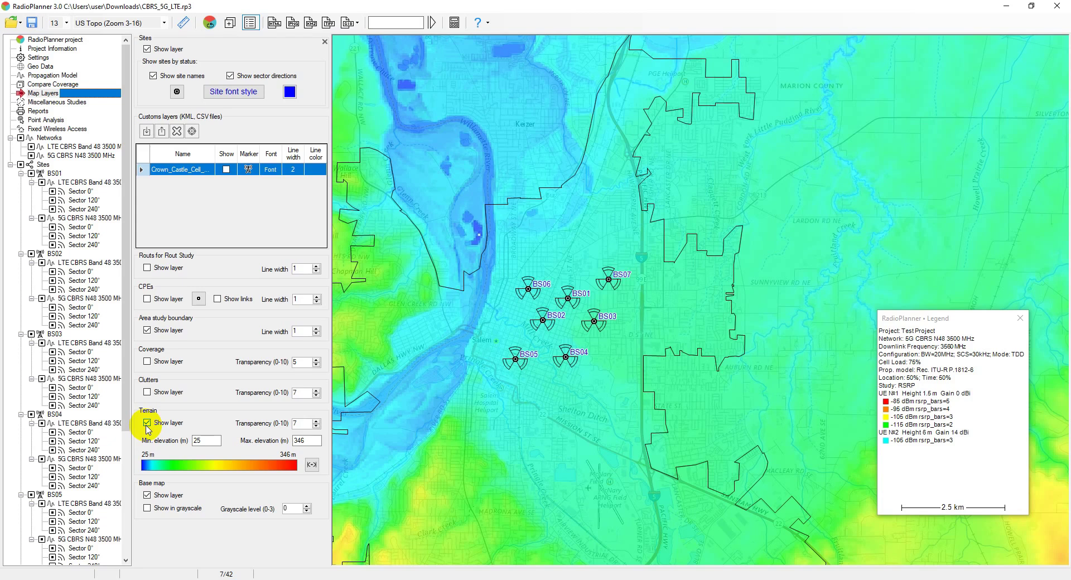
{"action": "left_click_drag", "start_coordinate": [505, 355], "coordinate": [590, 338]}
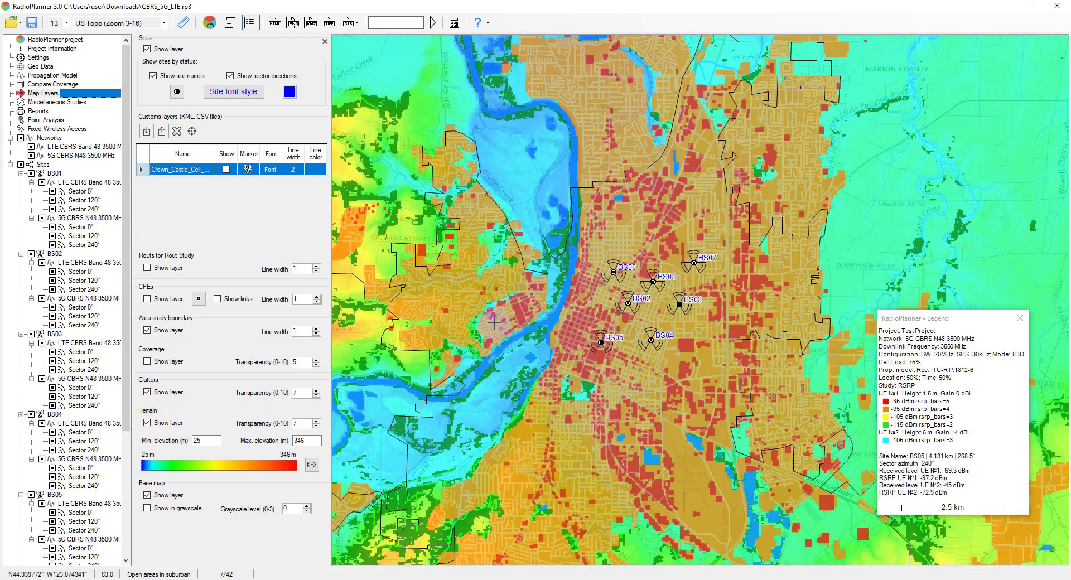
{"action": "left_click", "coordinate": [147, 393]}
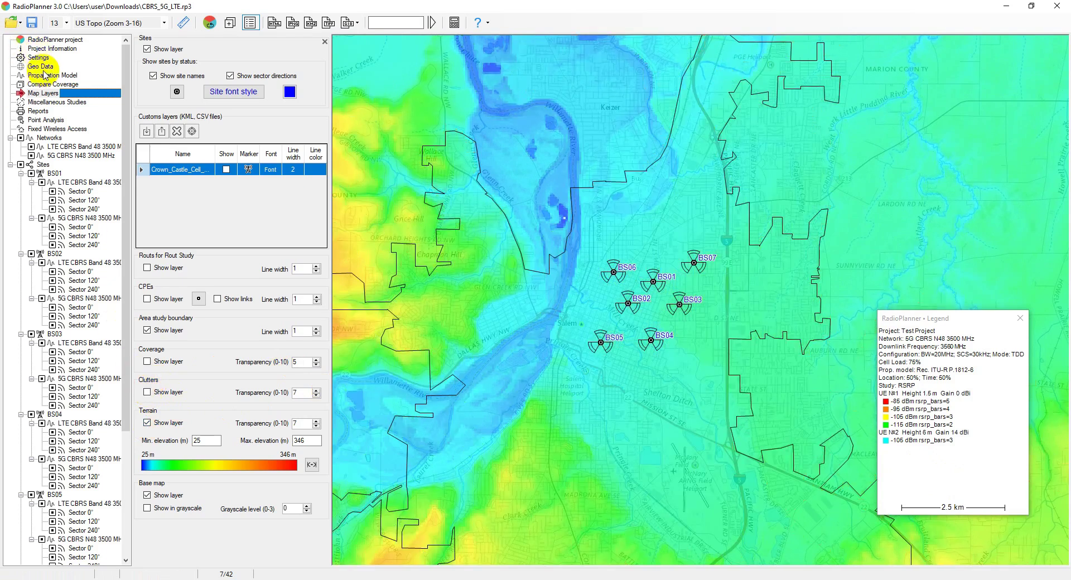
{"action": "left_click", "coordinate": [41, 67]}
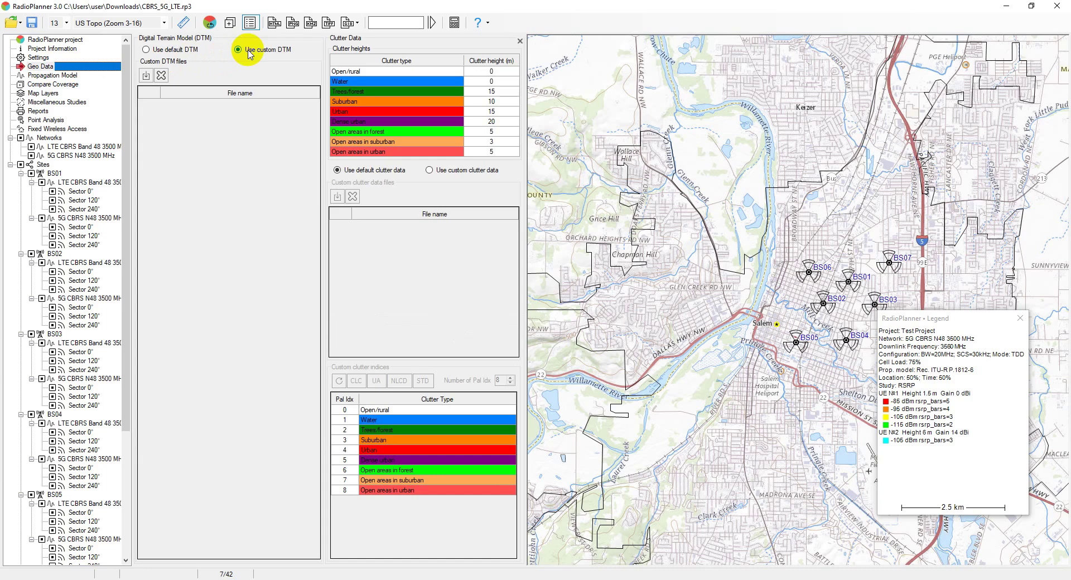
- Choose Use default DTM as the terrain source, then go back to Map Layers
{"action": "left_click", "coordinate": [177, 55]}
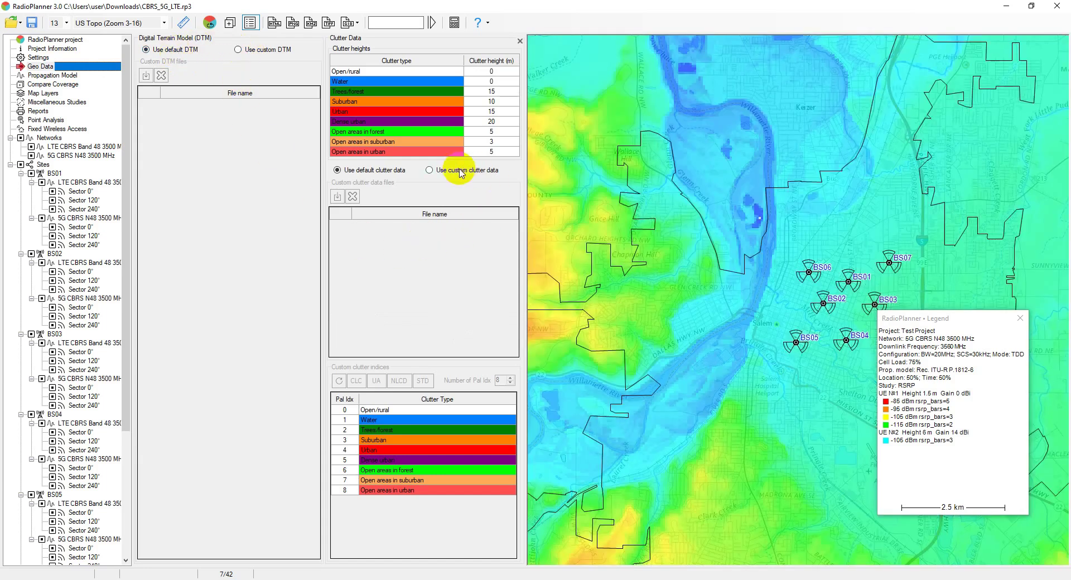
{"action": "left_click", "coordinate": [41, 94]}
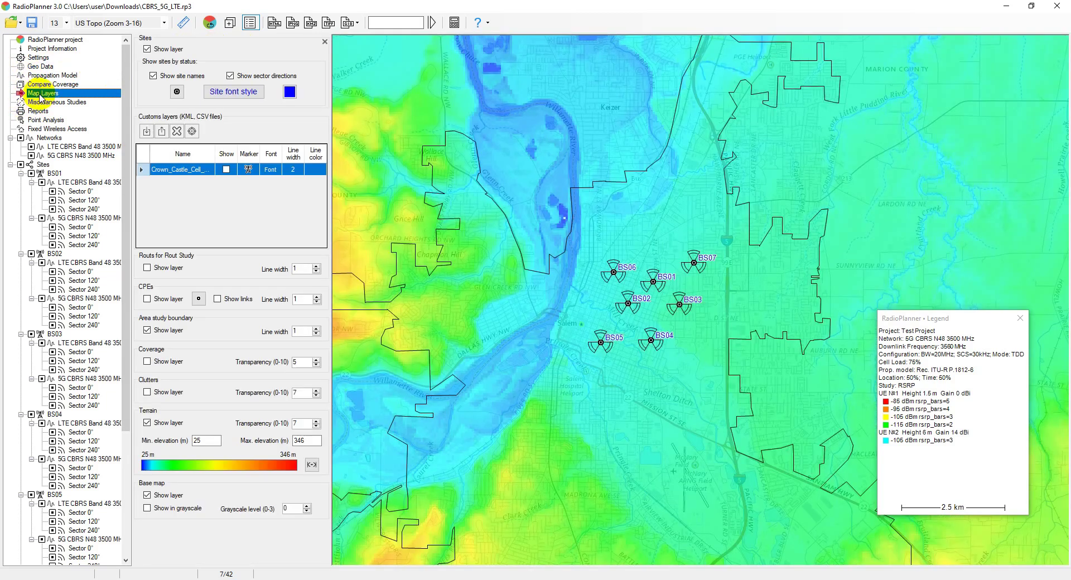
- Swap terrain back to RSRP coverage, and try OpenStreetMap before restoring the US Topo (Zoom 3-16) base map
{"action": "left_click", "coordinate": [147, 424]}
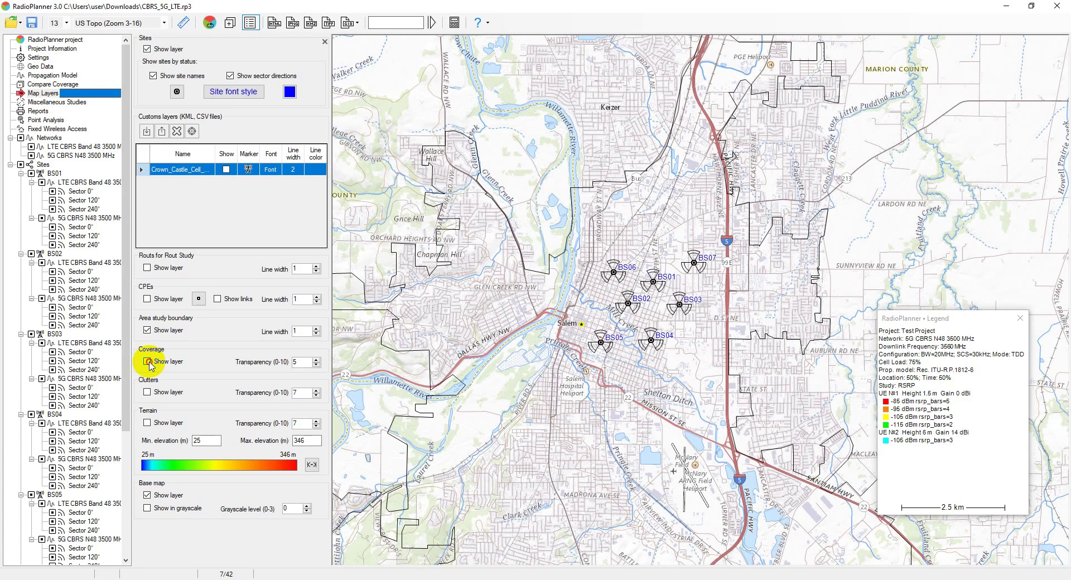
{"action": "left_click", "coordinate": [147, 362]}
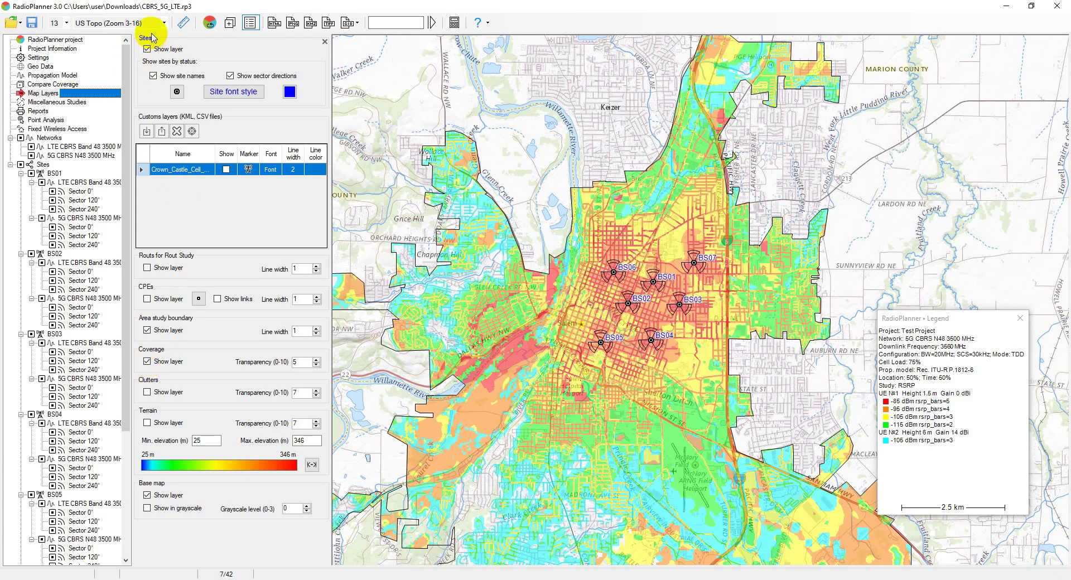
{"action": "left_click", "coordinate": [153, 23]}
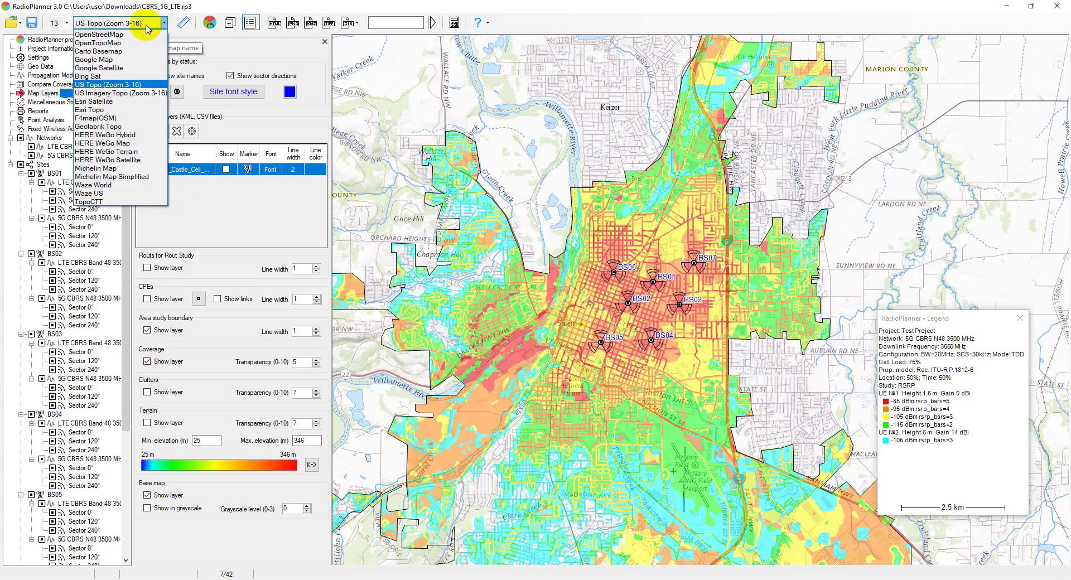
{"action": "left_click", "coordinate": [141, 35]}
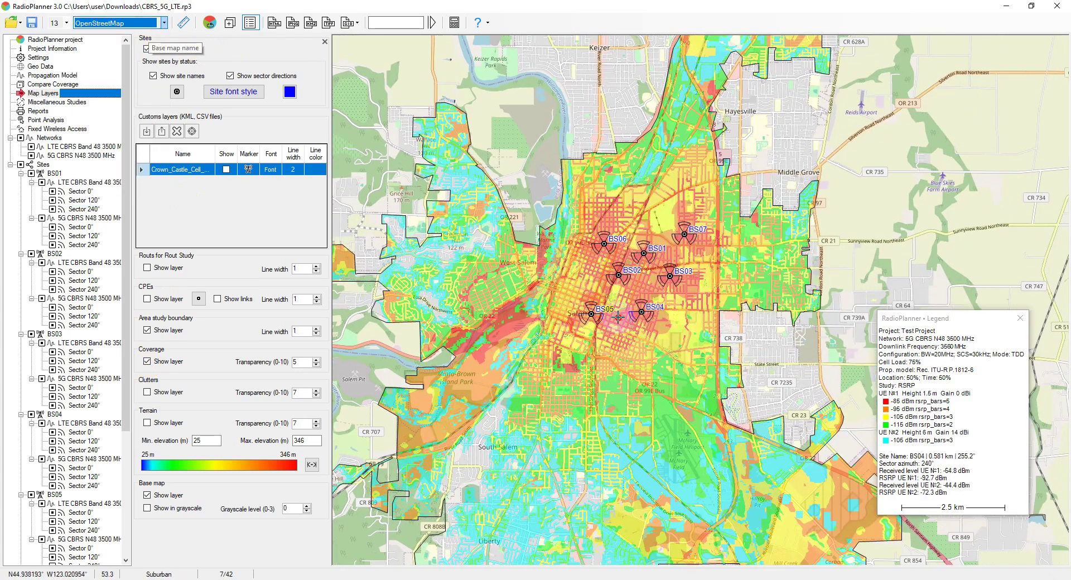
{"action": "left_click", "coordinate": [134, 23]}
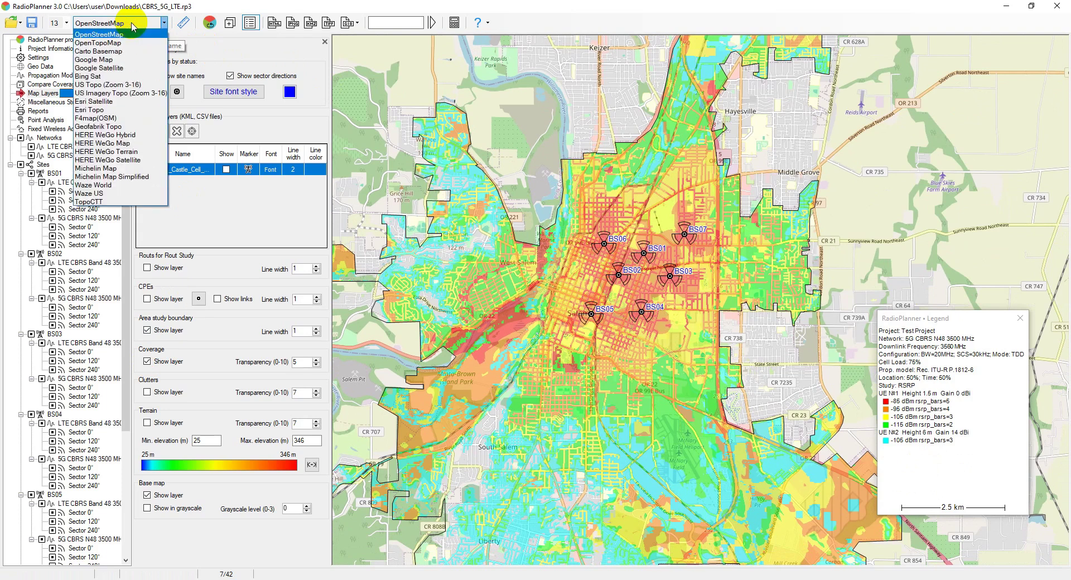
{"action": "left_click", "coordinate": [129, 85]}
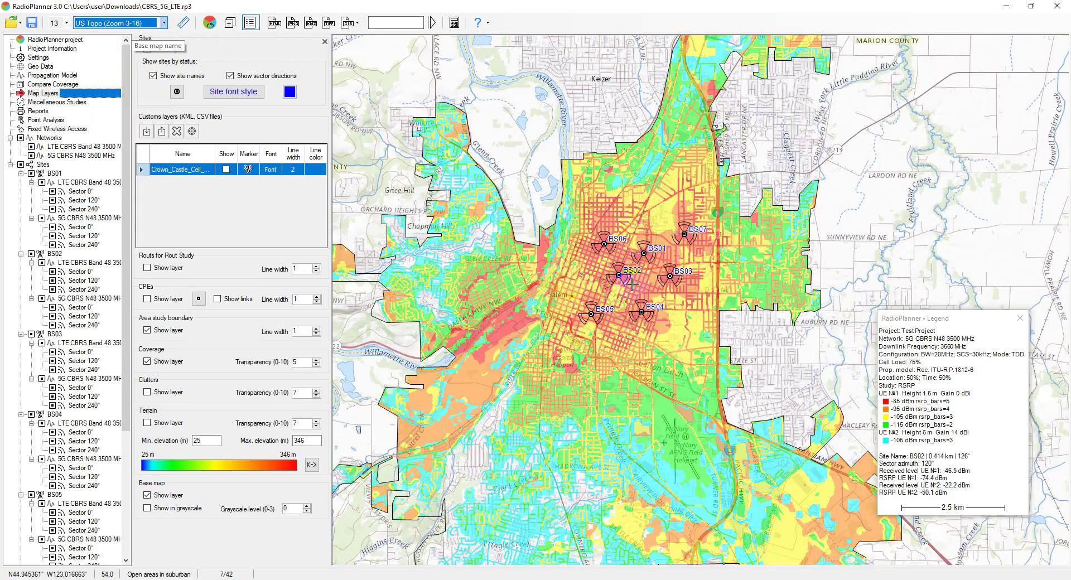
{"action": "scroll", "coordinate": [629, 288], "scroll_direction": "up", "scroll_amount": 1}
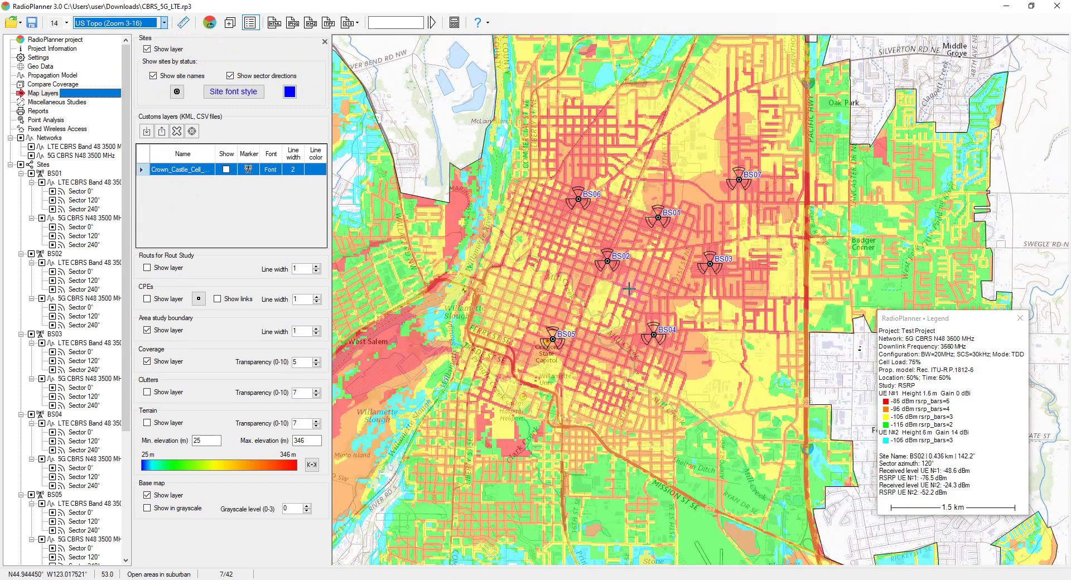
{"action": "scroll", "coordinate": [630, 290], "scroll_direction": "down", "scroll_amount": 1}
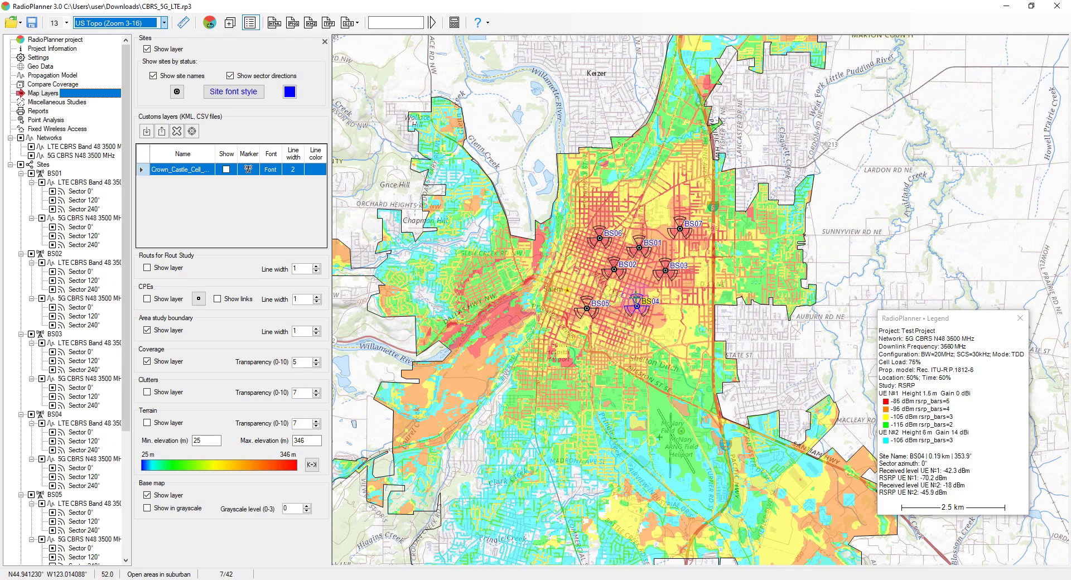
{"action": "scroll", "coordinate": [620, 307], "scroll_direction": "up", "scroll_amount": 1}
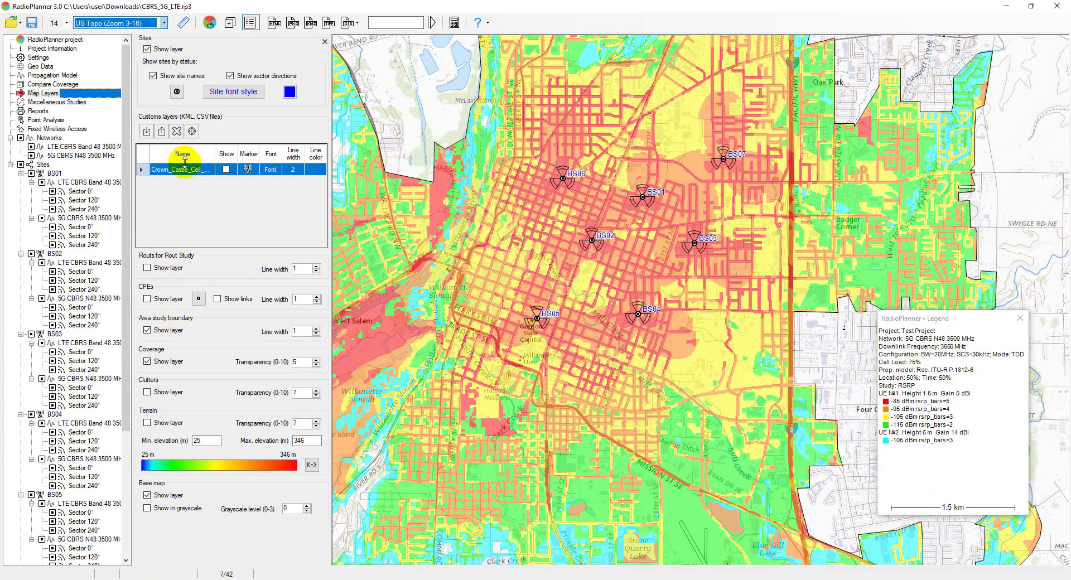
{"action": "left_click", "coordinate": [147, 50]}
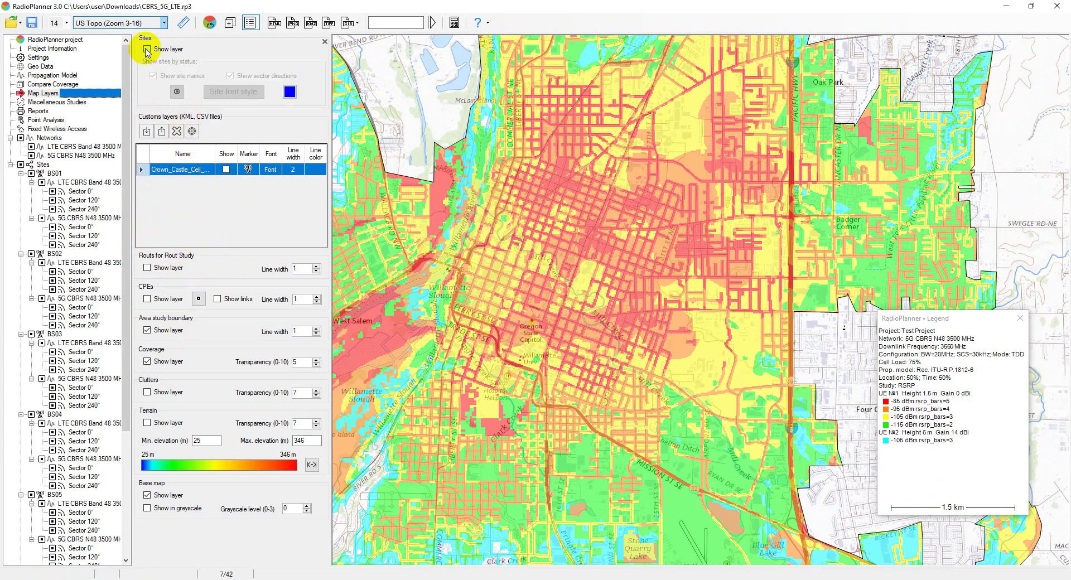
{"action": "left_click", "coordinate": [147, 50]}
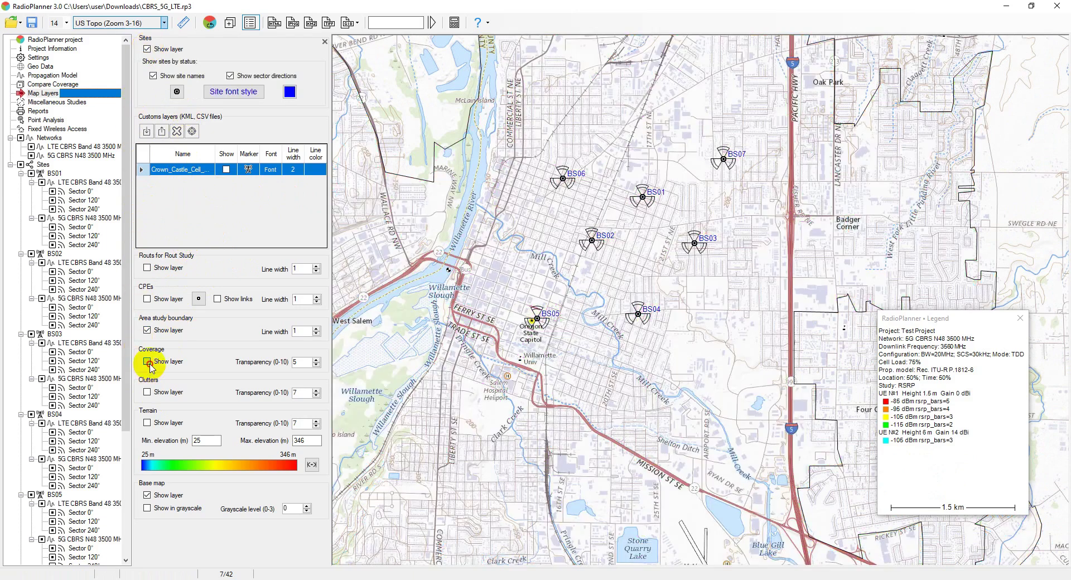
{"action": "left_click", "coordinate": [149, 363]}
{"action": "left_click", "coordinate": [148, 331]}
{"action": "left_click", "coordinate": [147, 331]}
{"action": "left_click", "coordinate": [148, 392]}
{"action": "left_click", "coordinate": [148, 393]}
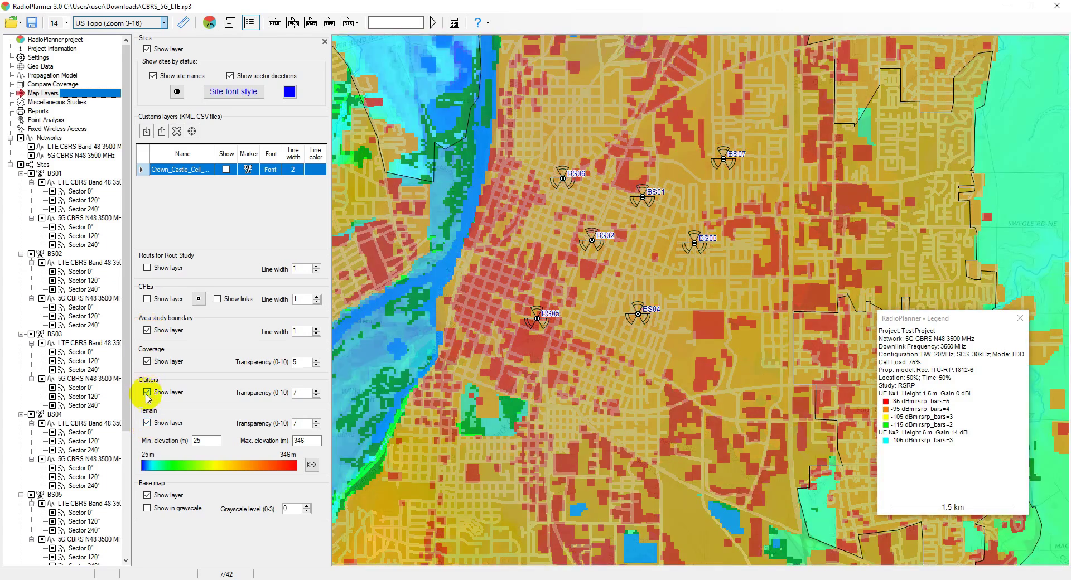
{"action": "left_click", "coordinate": [147, 423]}
{"action": "left_click", "coordinate": [147, 423]}
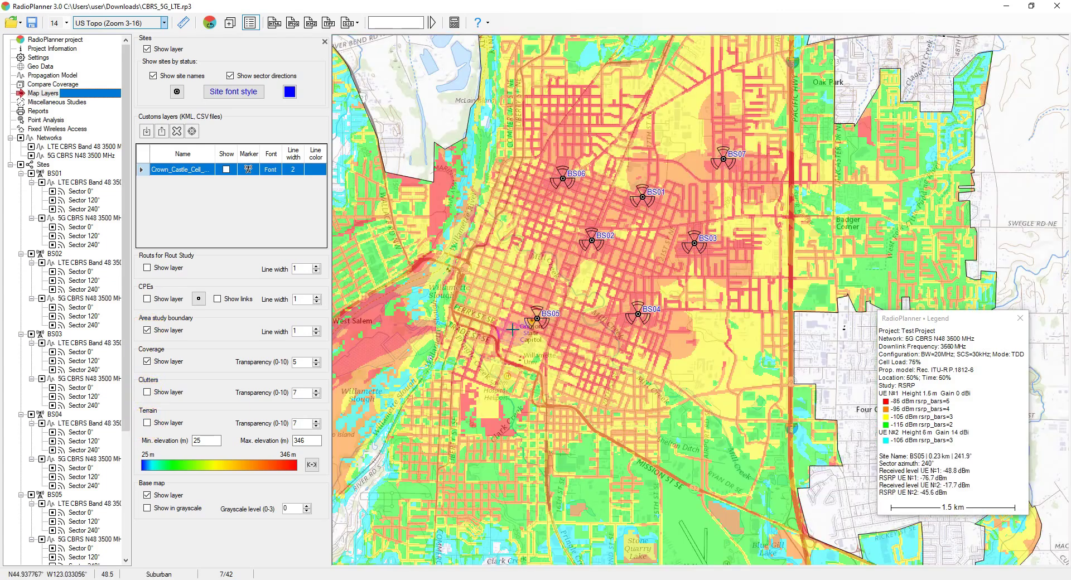
{"action": "scroll", "coordinate": [594, 307], "scroll_direction": "down", "scroll_amount": 1}
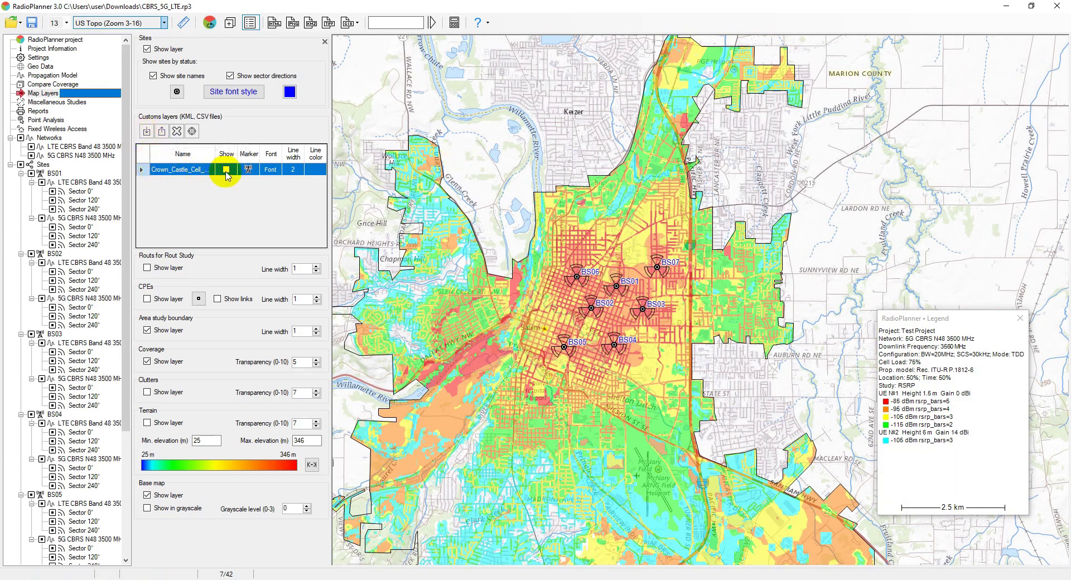
- Show the imported cell tower layer, centre downtown Salem, and select the LTE CBRS Band 48 3500 MHz network
{"action": "left_click", "coordinate": [227, 175]}
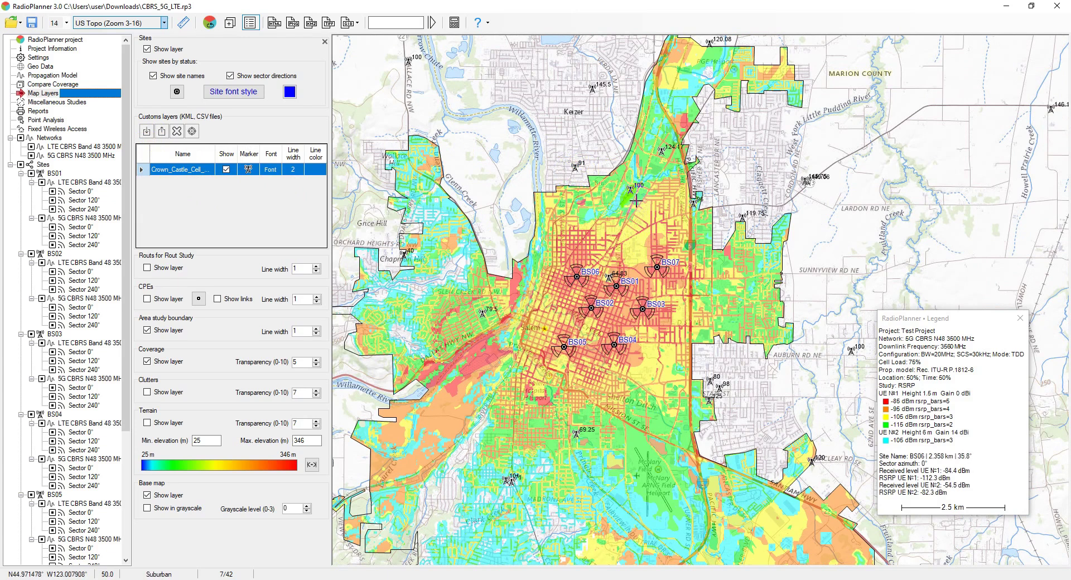
{"action": "scroll", "coordinate": [637, 201], "scroll_direction": "up", "scroll_amount": 1}
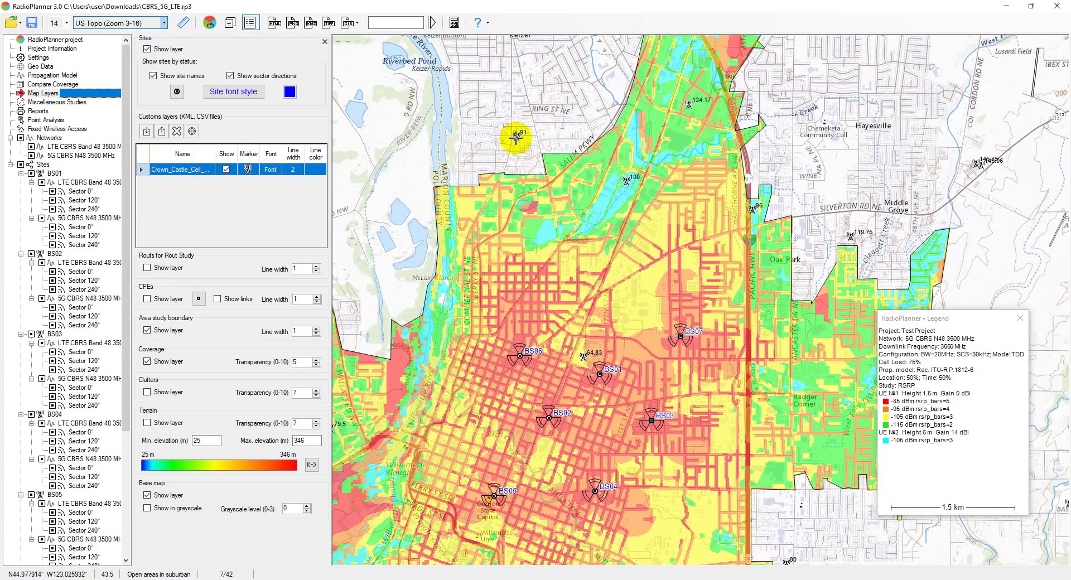
{"action": "left_click_drag", "start_coordinate": [587, 353], "coordinate": [604, 252]}
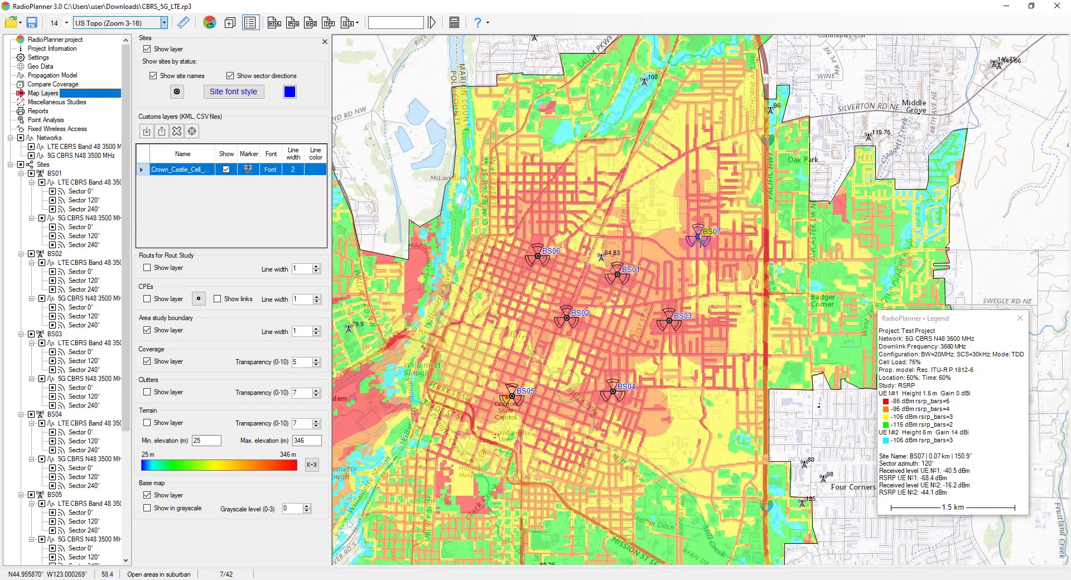
{"action": "left_click", "coordinate": [543, 277]}
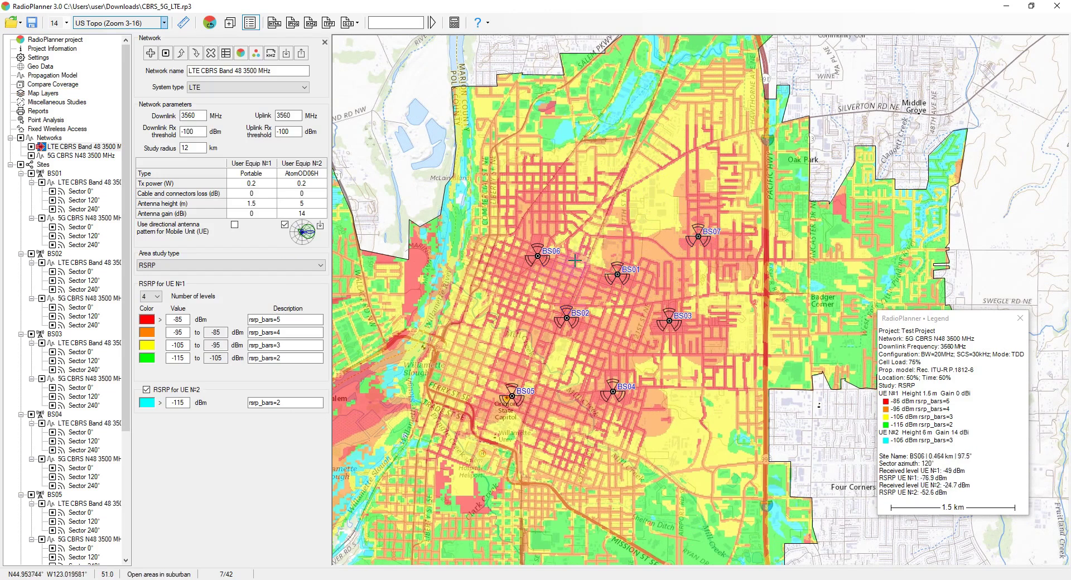
{"action": "left_click", "coordinate": [304, 87]}
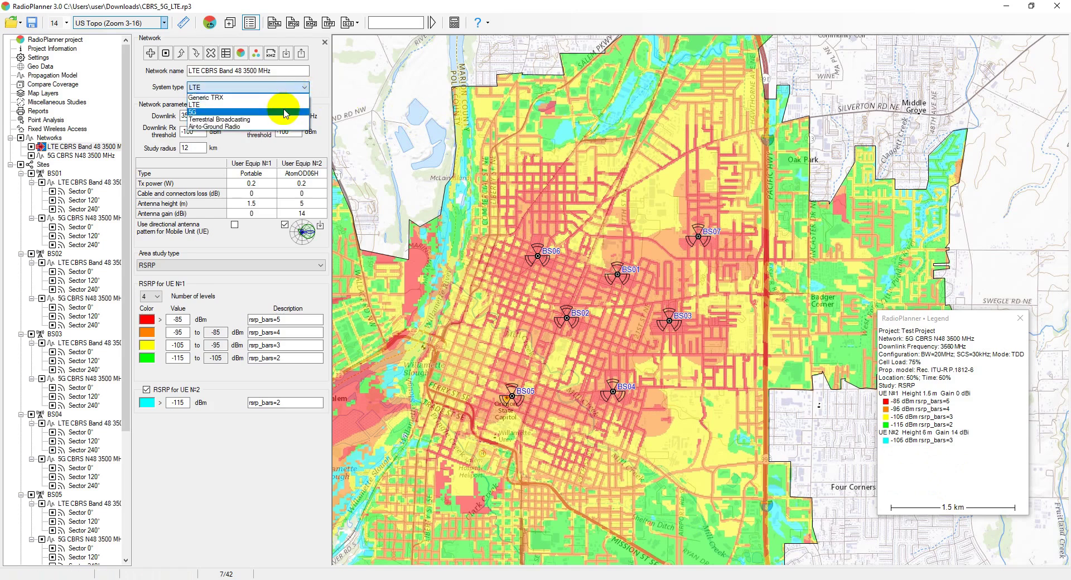
{"action": "left_click", "coordinate": [283, 105]}
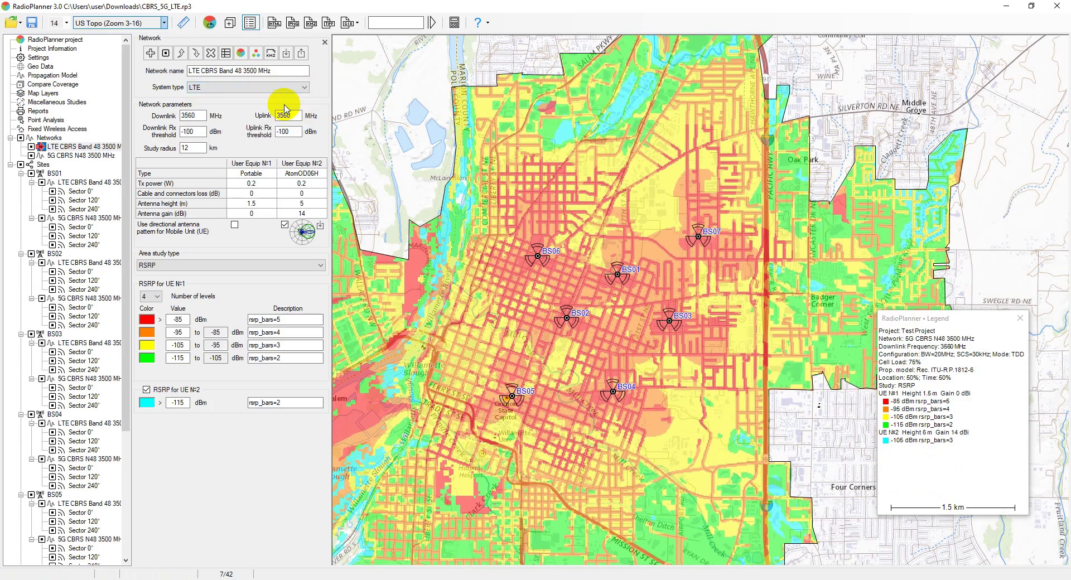
{"action": "left_click", "coordinate": [326, 87]}
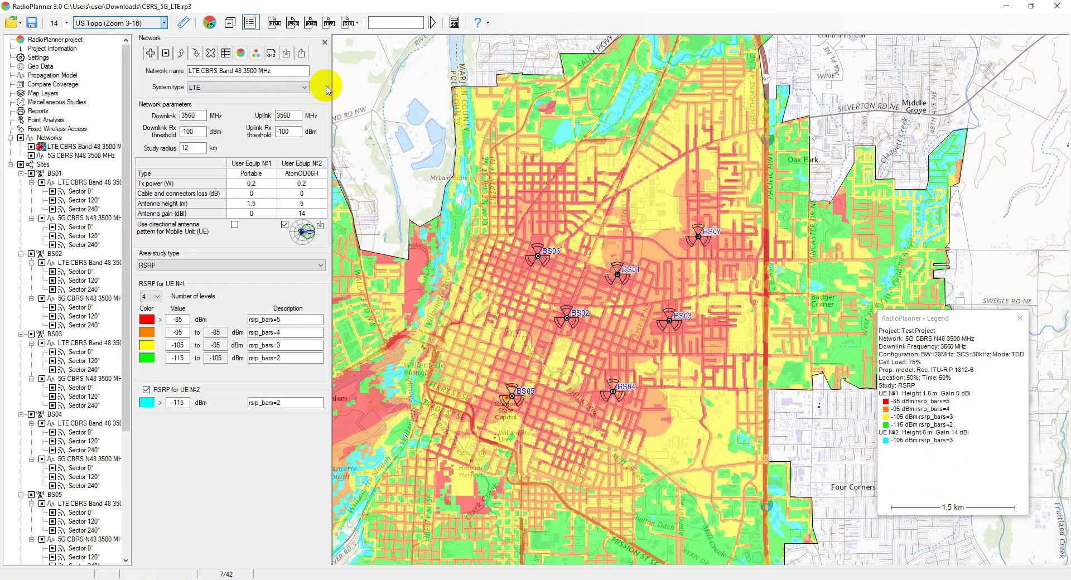
{"action": "left_click", "coordinate": [194, 116]}
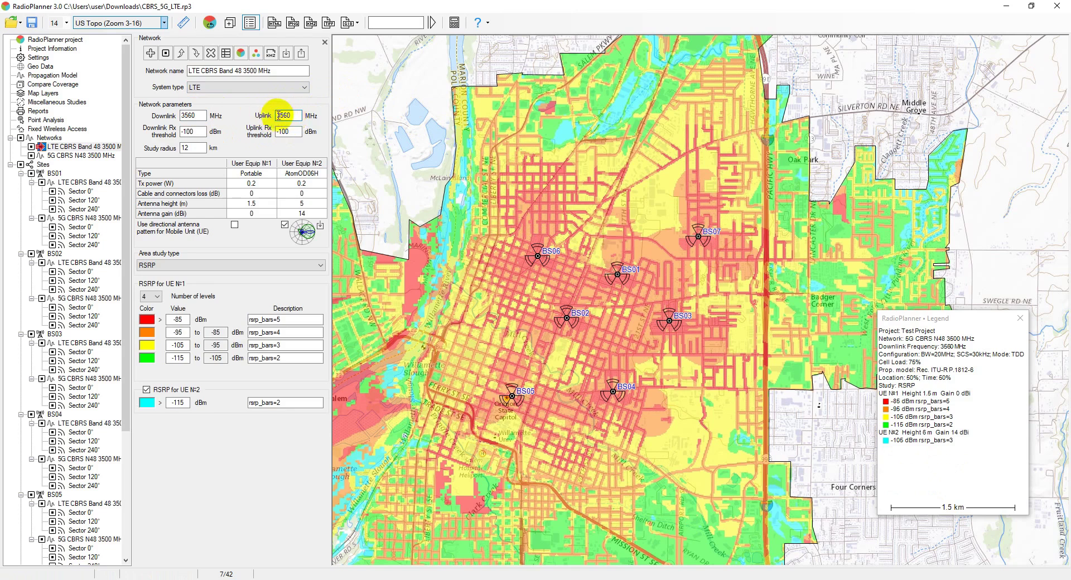
{"action": "left_click_drag", "start_coordinate": [292, 116], "coordinate": [281, 115]}
{"action": "left_click_drag", "start_coordinate": [207, 116], "coordinate": [142, 121]}
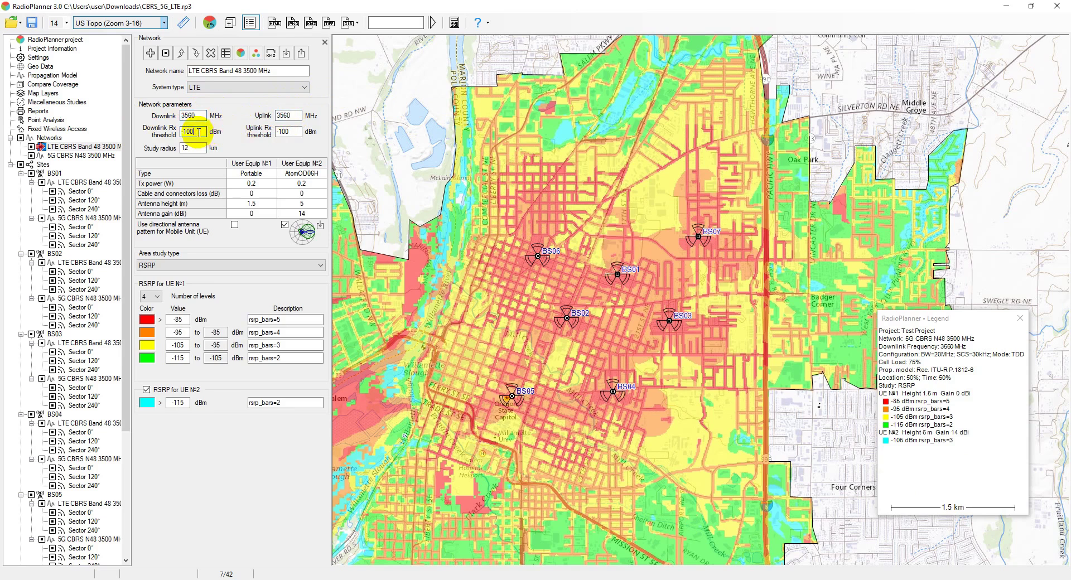
{"action": "left_click_drag", "start_coordinate": [276, 132], "coordinate": [299, 132]}
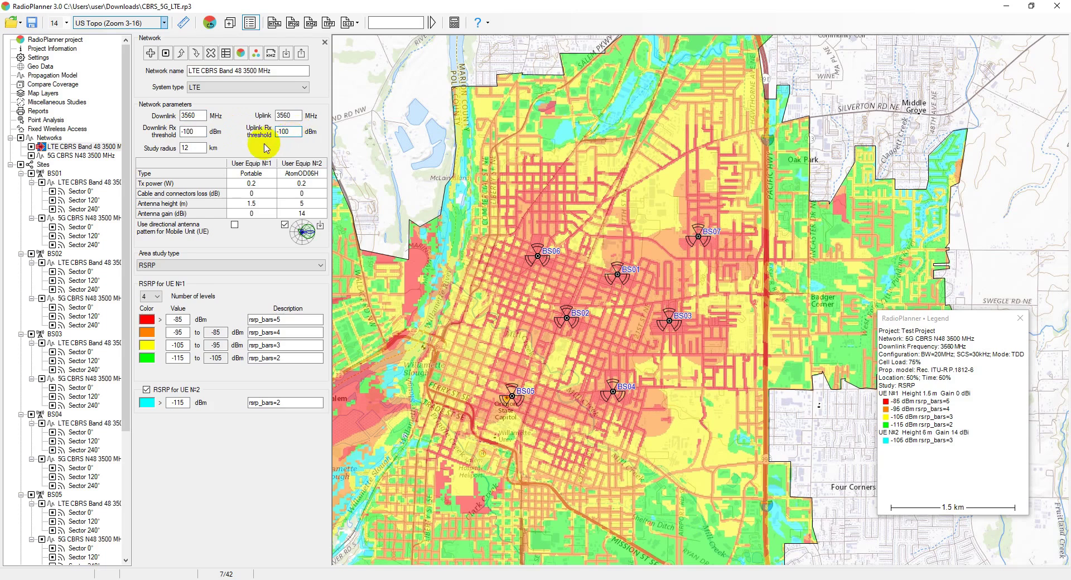
{"action": "left_click_drag", "start_coordinate": [207, 148], "coordinate": [145, 144]}
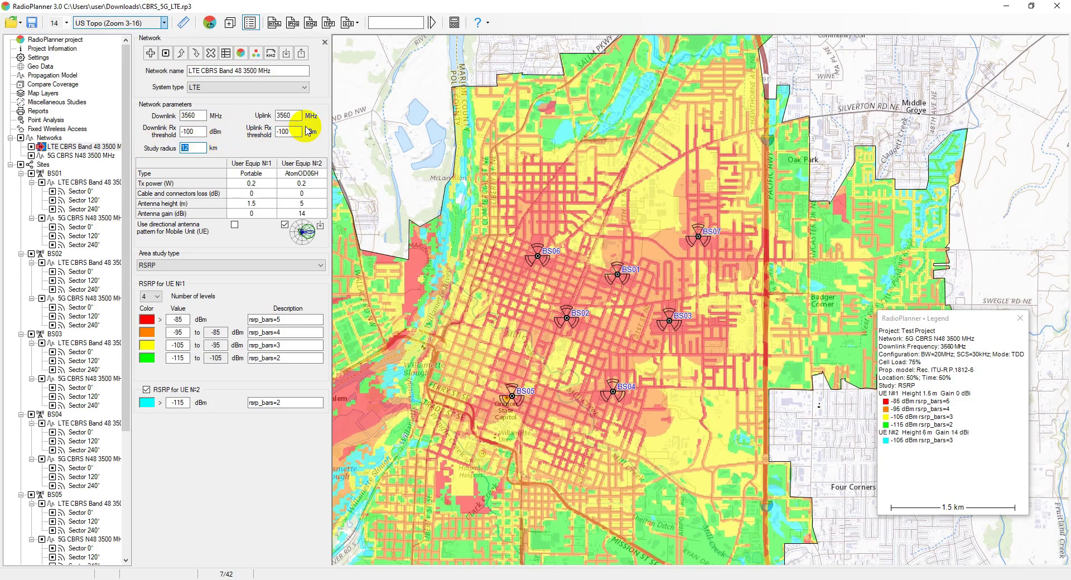
- Keep the LTE system parameters at TDD, 10 MHz, 4.7 µs NORMAL cyclic prefix and 2 - (0.43) ratio
{"action": "left_click", "coordinate": [226, 53]}
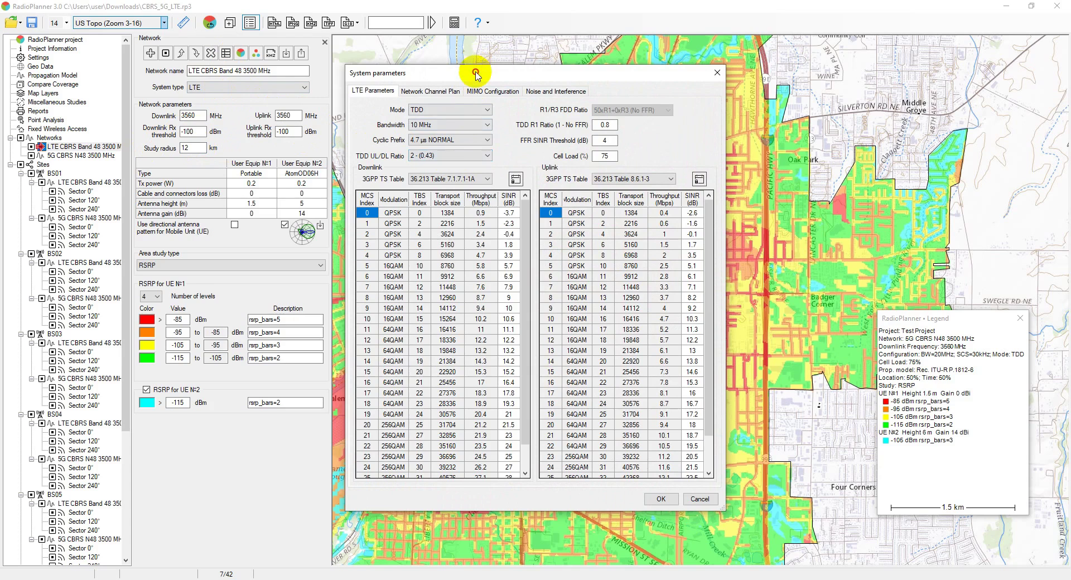
{"action": "left_click_drag", "start_coordinate": [476, 72], "coordinate": [494, 60]}
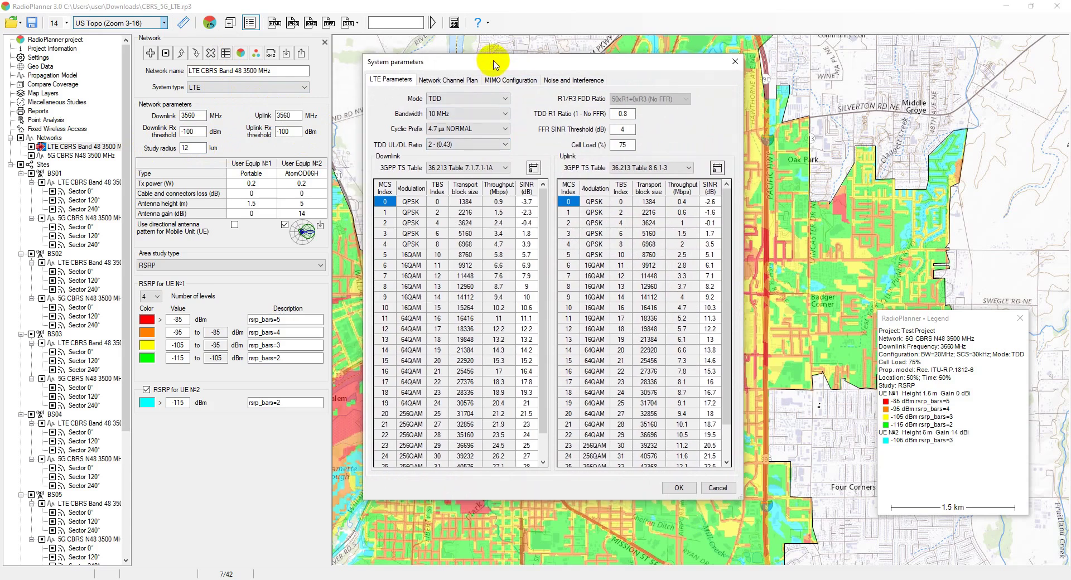
{"action": "left_click", "coordinate": [504, 100]}
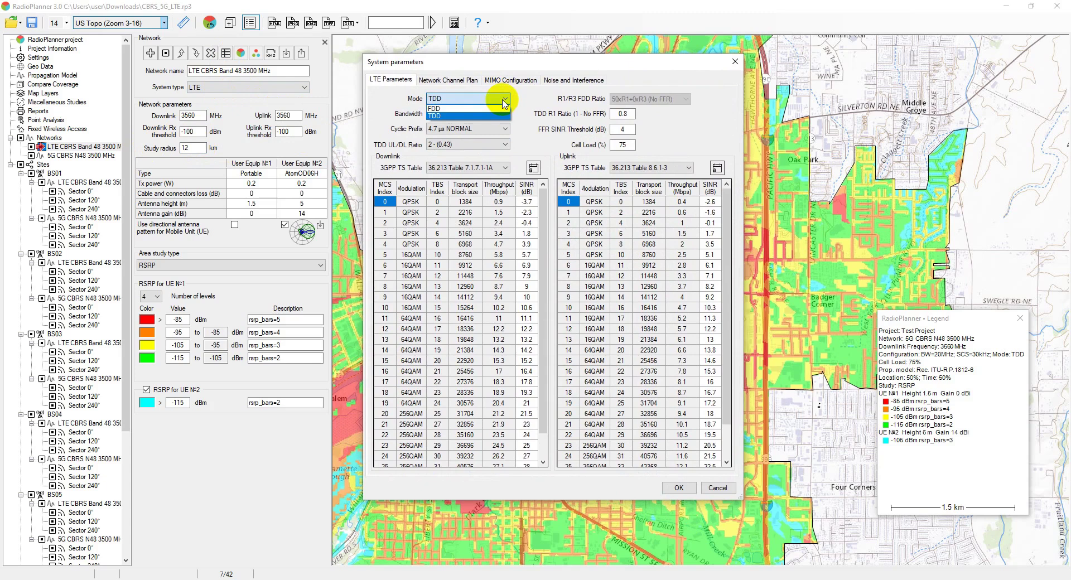
{"action": "left_click", "coordinate": [503, 101]}
{"action": "left_click", "coordinate": [496, 114]}
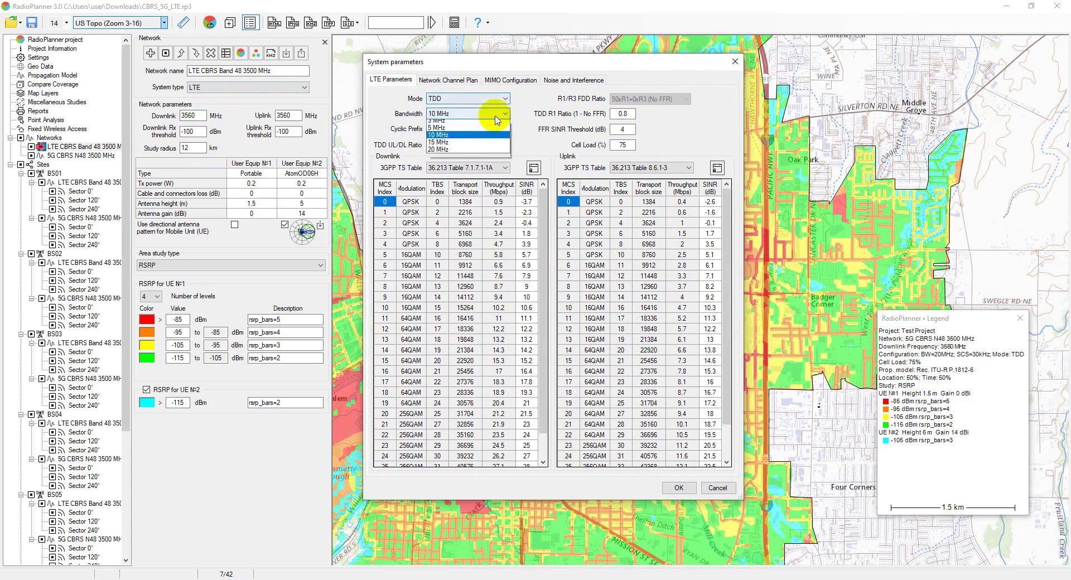
{"action": "left_click", "coordinate": [495, 115]}
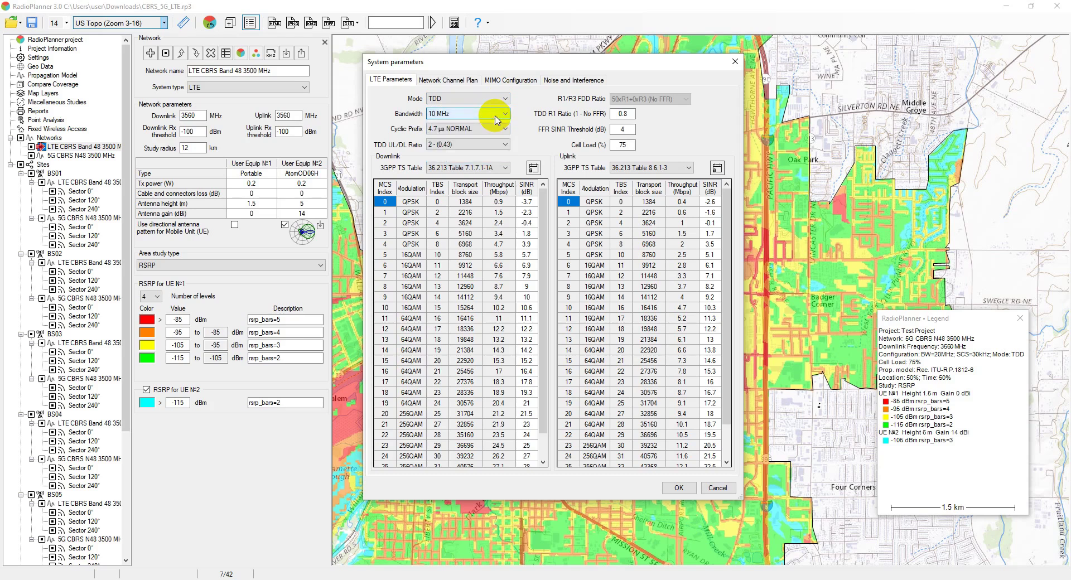
{"action": "left_click", "coordinate": [502, 130]}
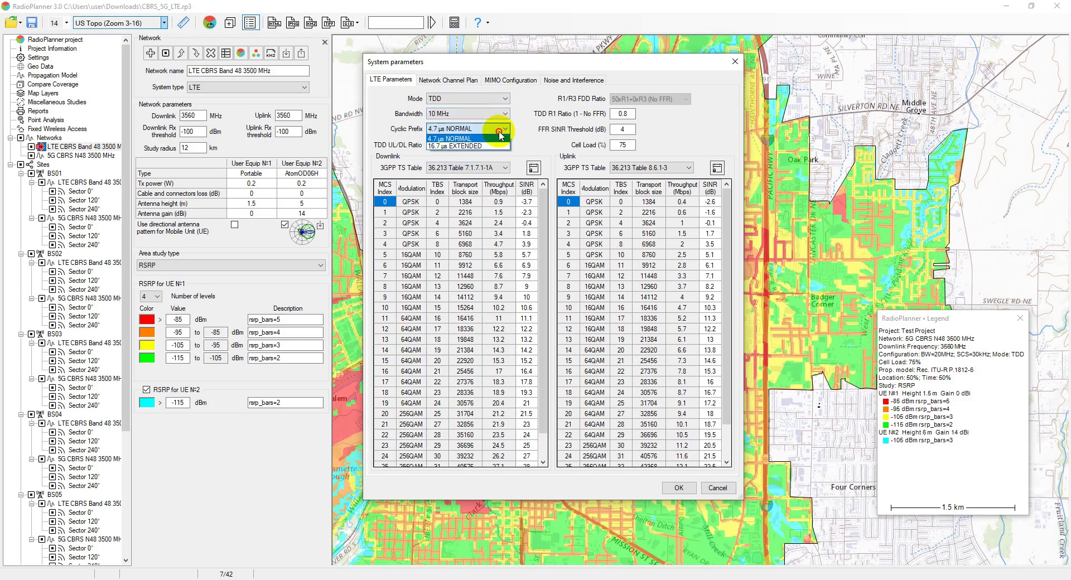
{"action": "left_click", "coordinate": [500, 133]}
{"action": "left_click", "coordinate": [507, 147]}
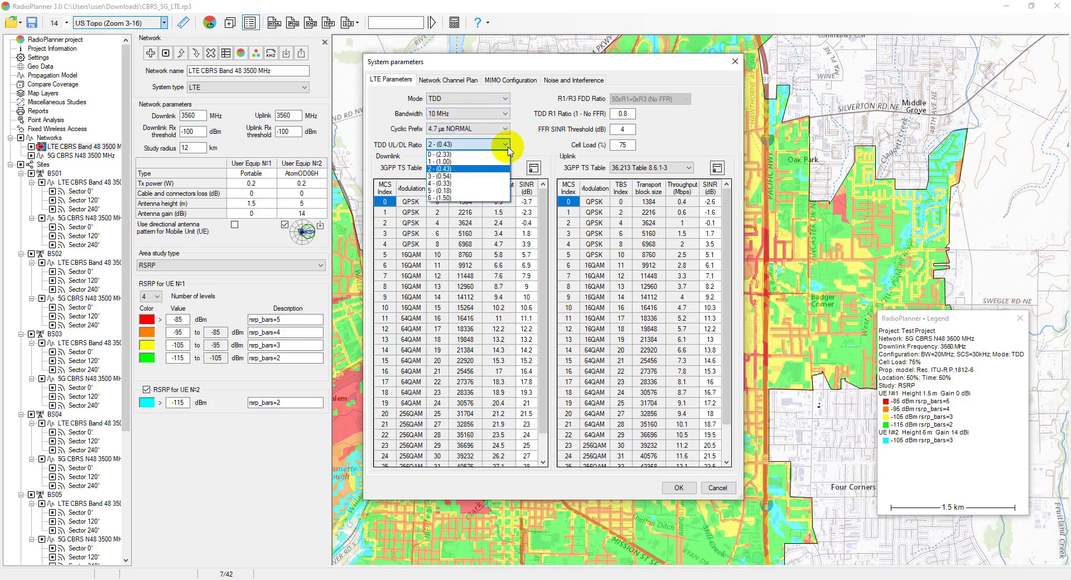
{"action": "left_click", "coordinate": [538, 147]}
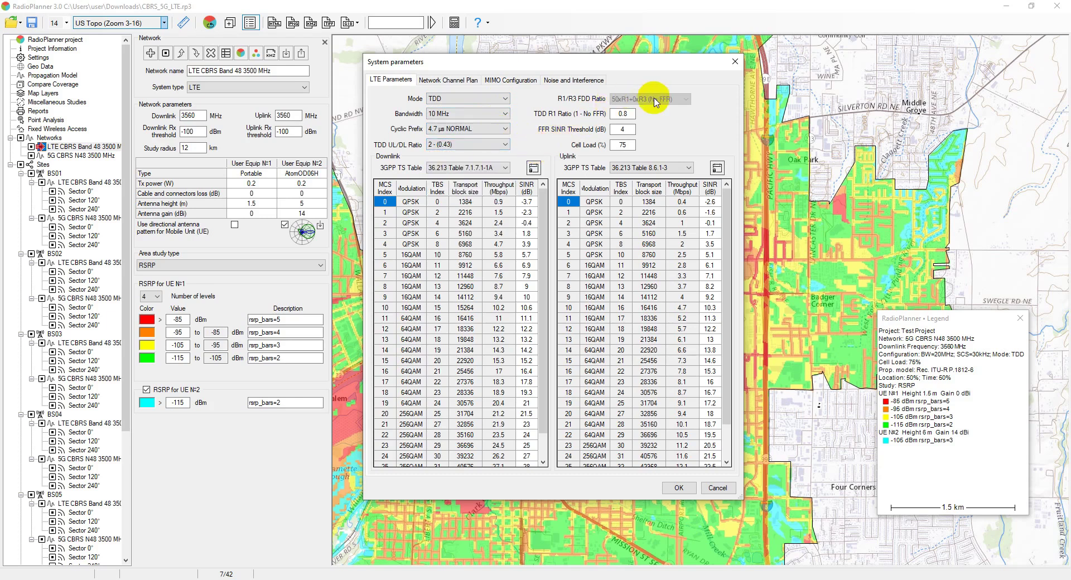
- Review the TDD R1 ratio, FFR SINR threshold and cell load of 75, then view the channel plan
{"action": "left_click", "coordinate": [628, 114]}
{"action": "key", "text": "Tab"}
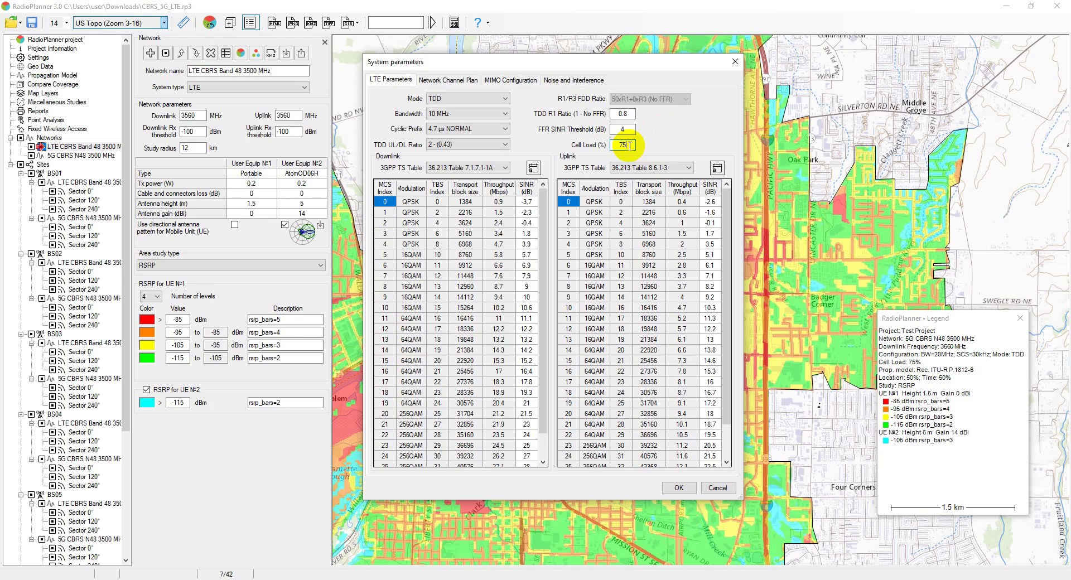
{"action": "double_click", "coordinate": [629, 145]}
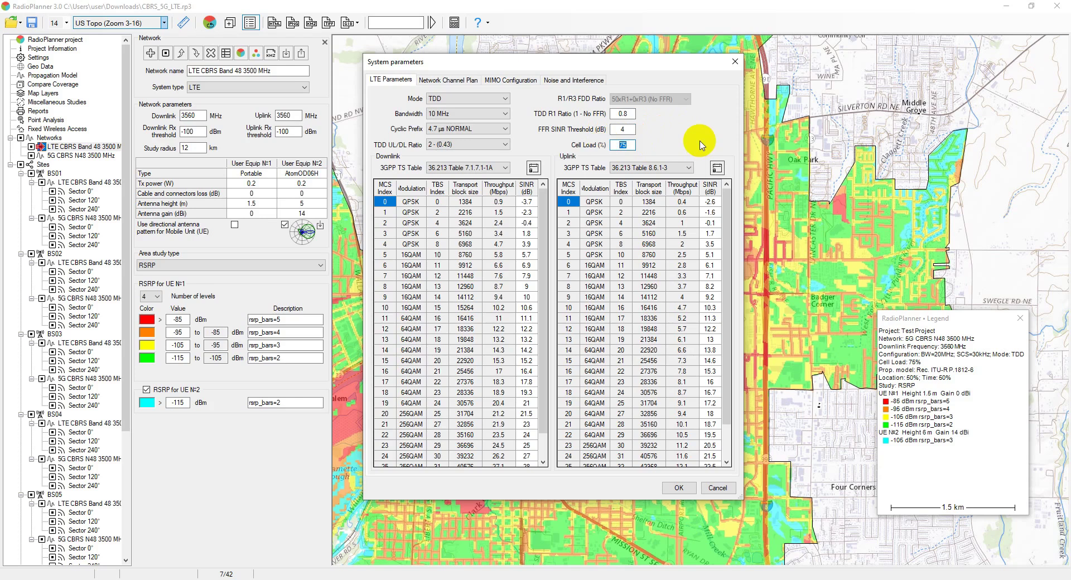
{"action": "left_click", "coordinate": [447, 80]}
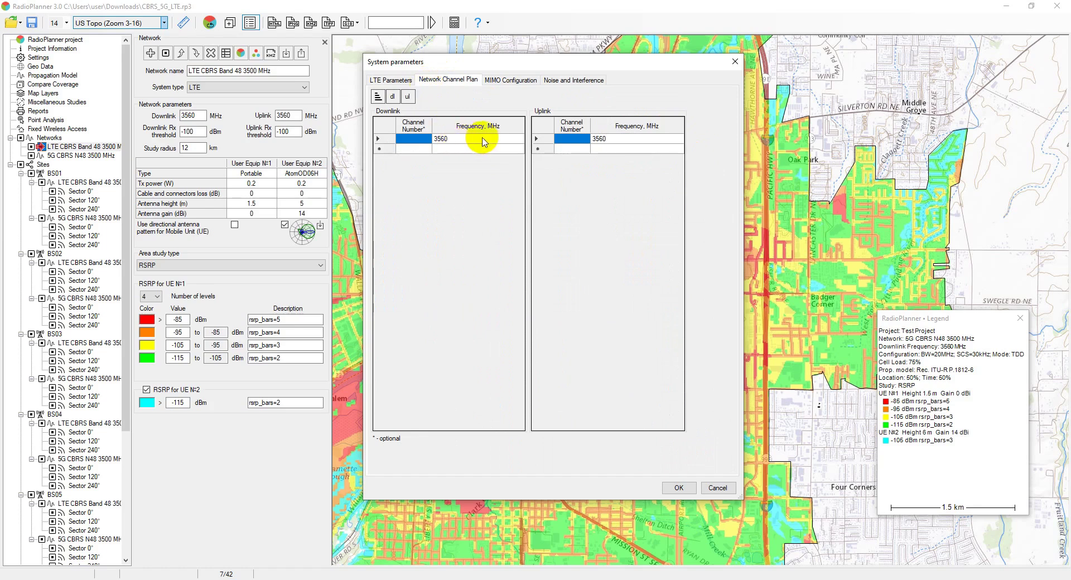
- Scroll through the LTE downlink and uplink MCS tables, then view the MIMO configuration table
{"action": "left_click", "coordinate": [386, 82]}
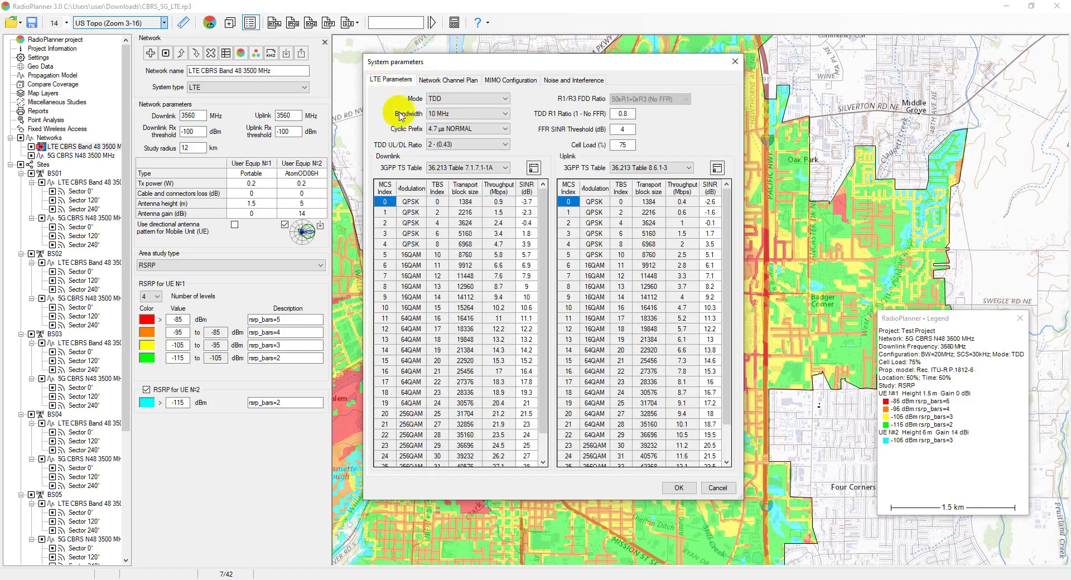
{"action": "mouse_move", "coordinate": [547, 215]}
{"action": "left_mouse_down"}
{"action": "mouse_move", "coordinate": [552, 321]}
{"action": "mouse_move", "coordinate": [545, 187]}
{"action": "mouse_move", "coordinate": [548, 311]}
{"action": "mouse_move", "coordinate": [550, 206]}
{"action": "left_mouse_up"}
{"action": "mouse_move", "coordinate": [727, 232]}
{"action": "left_mouse_down"}
{"action": "mouse_move", "coordinate": [728, 265]}
{"action": "mouse_move", "coordinate": [727, 233]}
{"action": "left_mouse_up"}
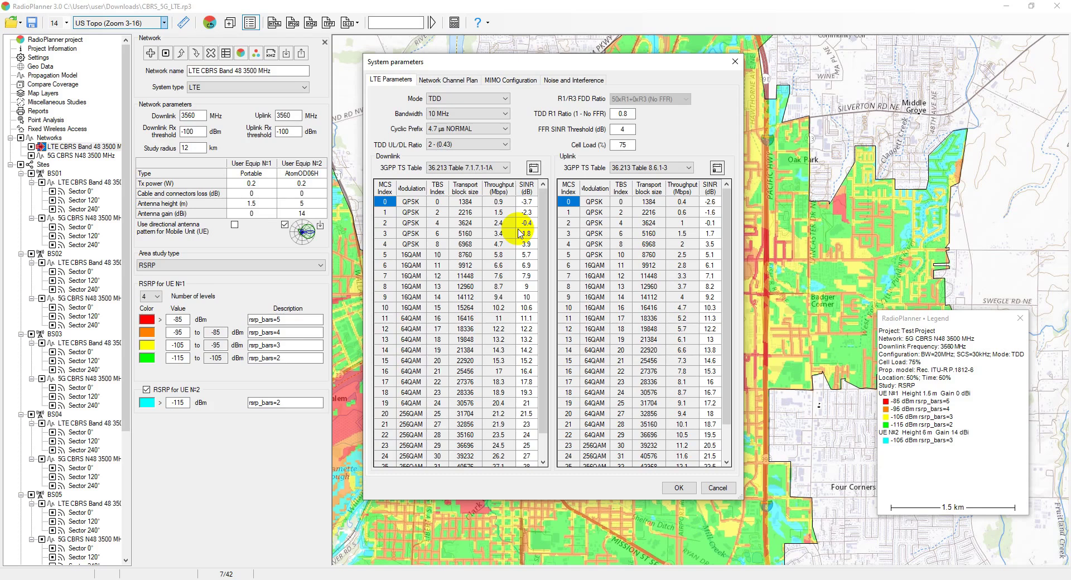
{"action": "left_click_drag", "start_coordinate": [544, 286], "coordinate": [547, 323]}
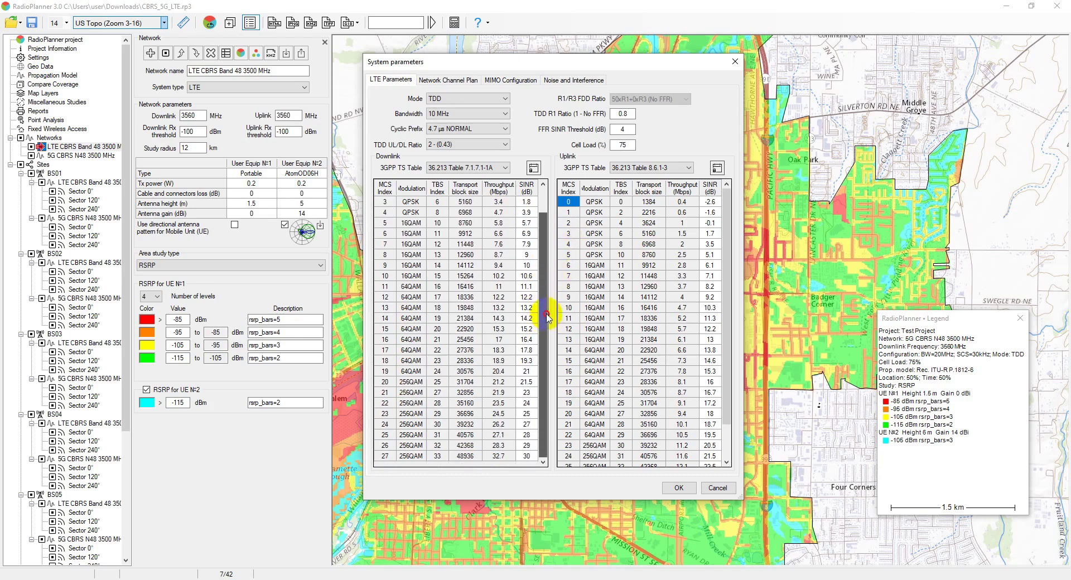
{"action": "left_click", "coordinate": [510, 79]}
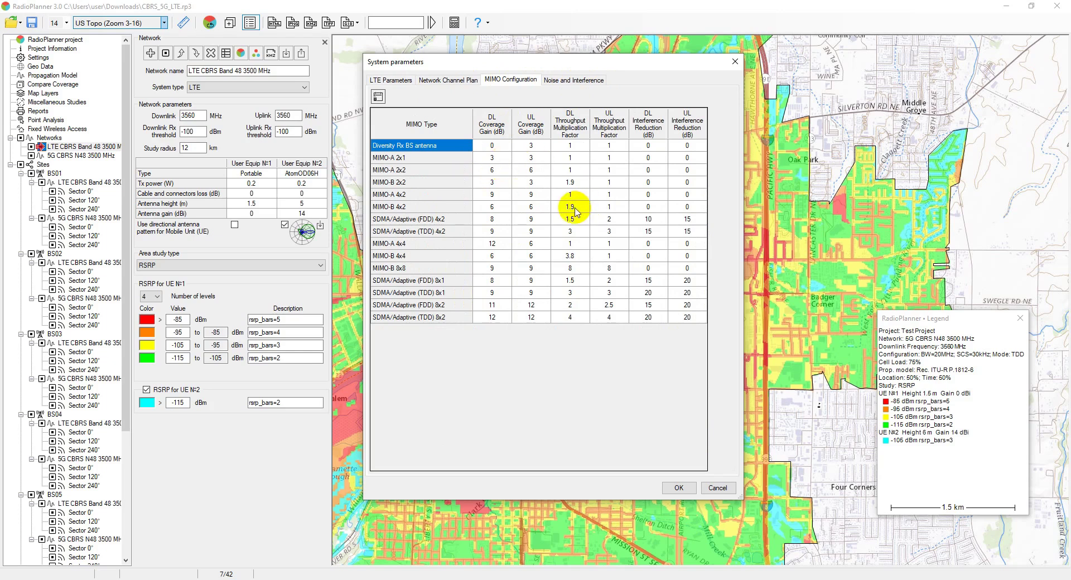
- Review the Noise and Interference receiver settings, then close the system parameters dialog
{"action": "left_click_drag", "start_coordinate": [573, 64], "coordinate": [564, 64]}
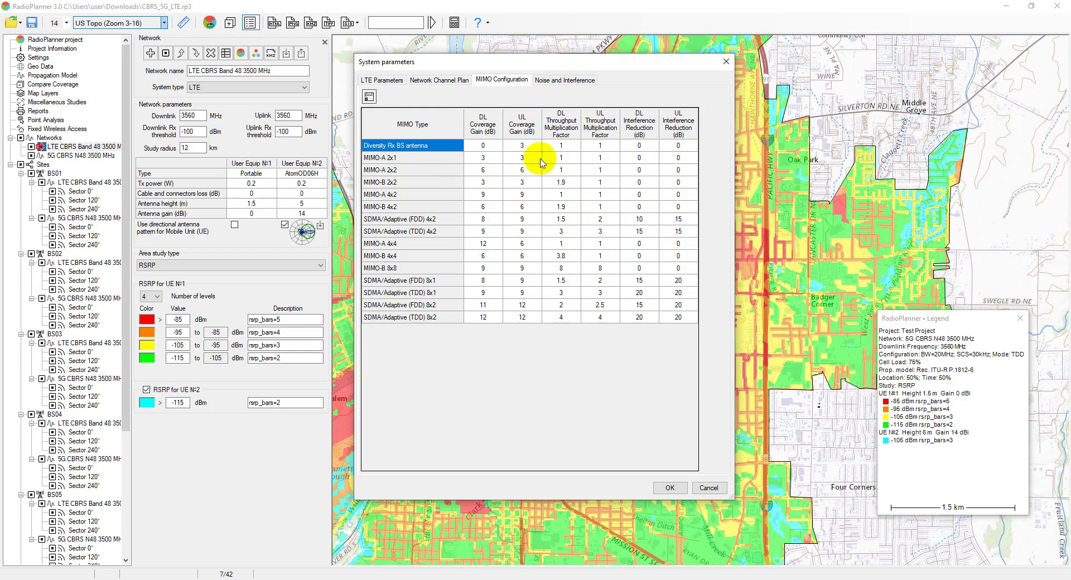
{"action": "mouse_move", "coordinate": [559, 66]}
{"action": "left_mouse_down"}
{"action": "mouse_move", "coordinate": [570, 68]}
{"action": "mouse_move", "coordinate": [558, 66]}
{"action": "mouse_move", "coordinate": [561, 76]}
{"action": "left_mouse_up"}
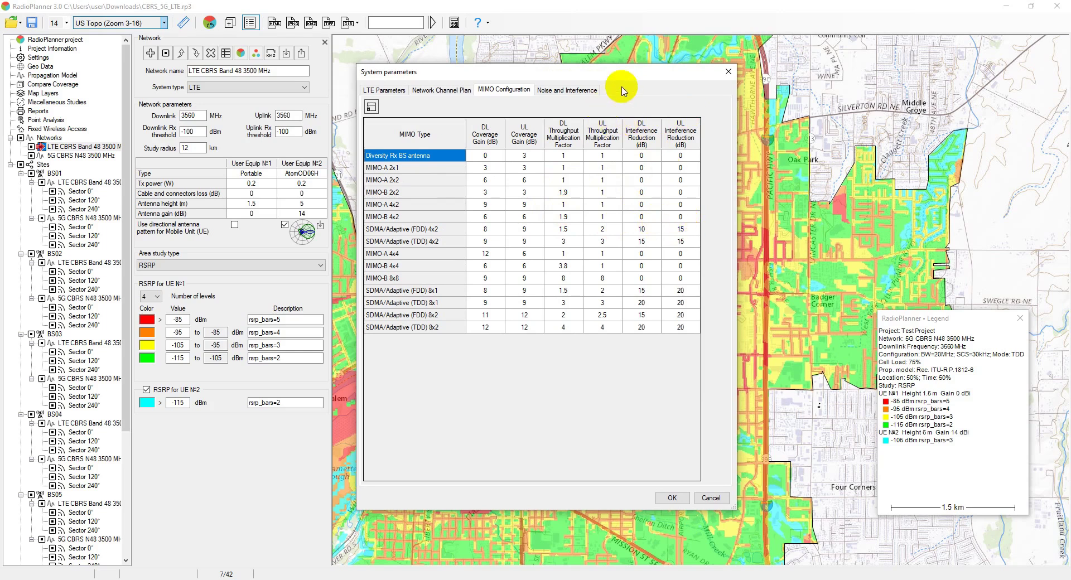
{"action": "left_click", "coordinate": [583, 91]}
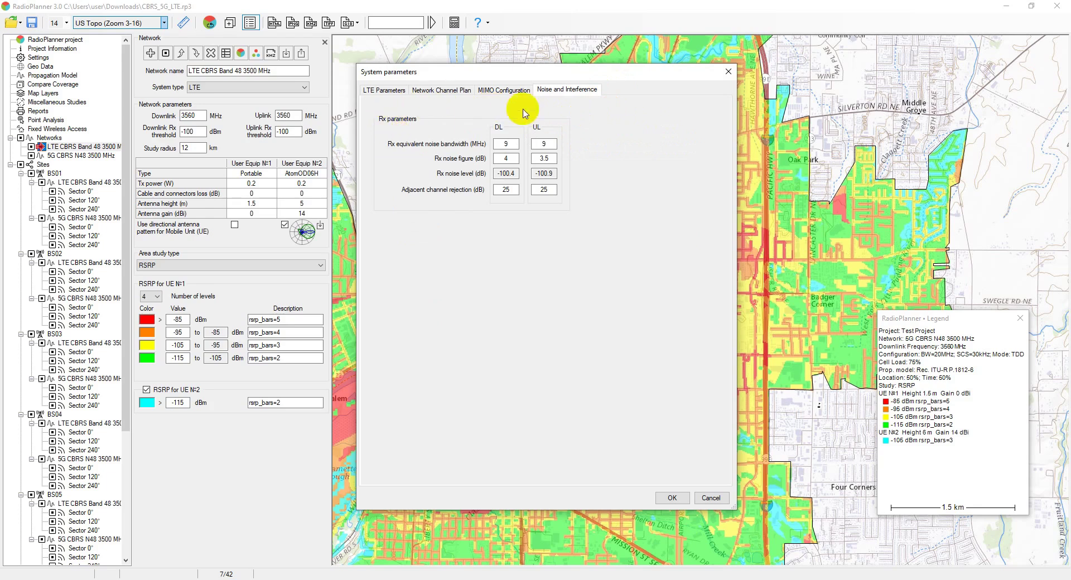
{"action": "left_click_drag", "start_coordinate": [556, 74], "coordinate": [569, 64]}
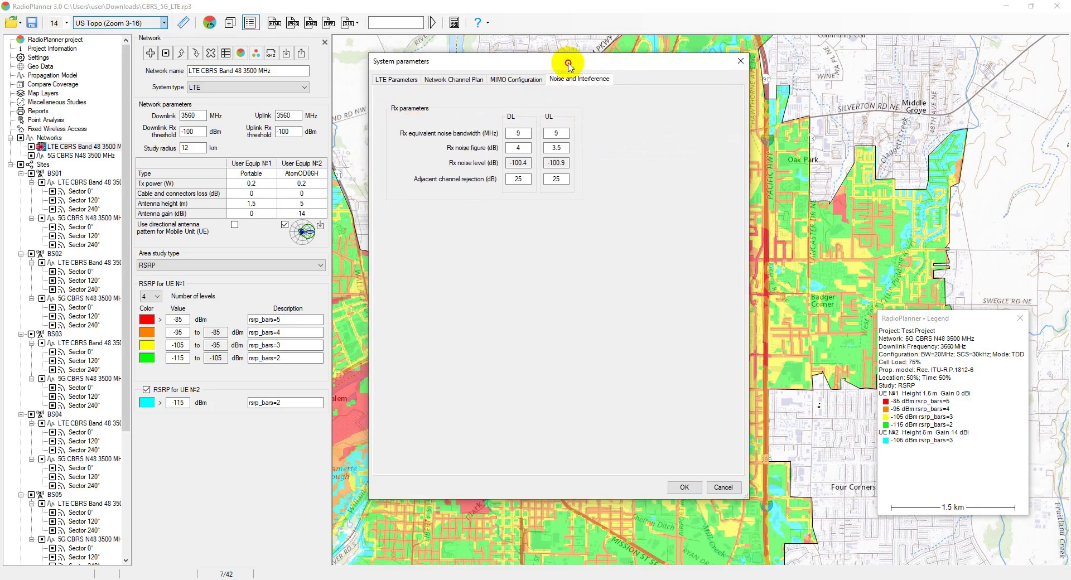
{"action": "left_click", "coordinate": [742, 63]}
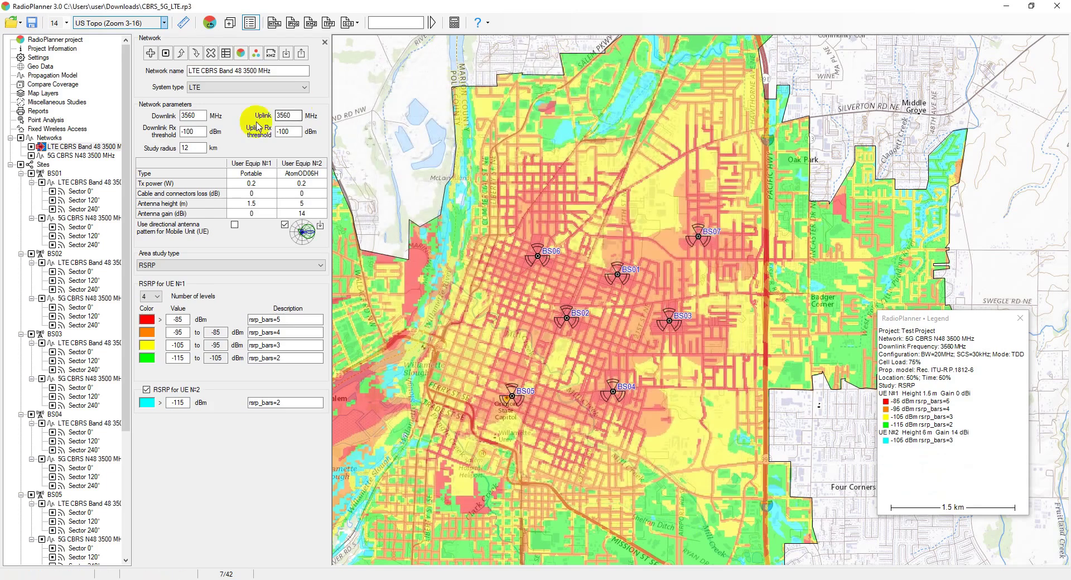
- Select the 5G CBRS N48 3500 MHz network and review its 5G TDD parameters and MCS table
{"action": "left_click", "coordinate": [78, 155]}
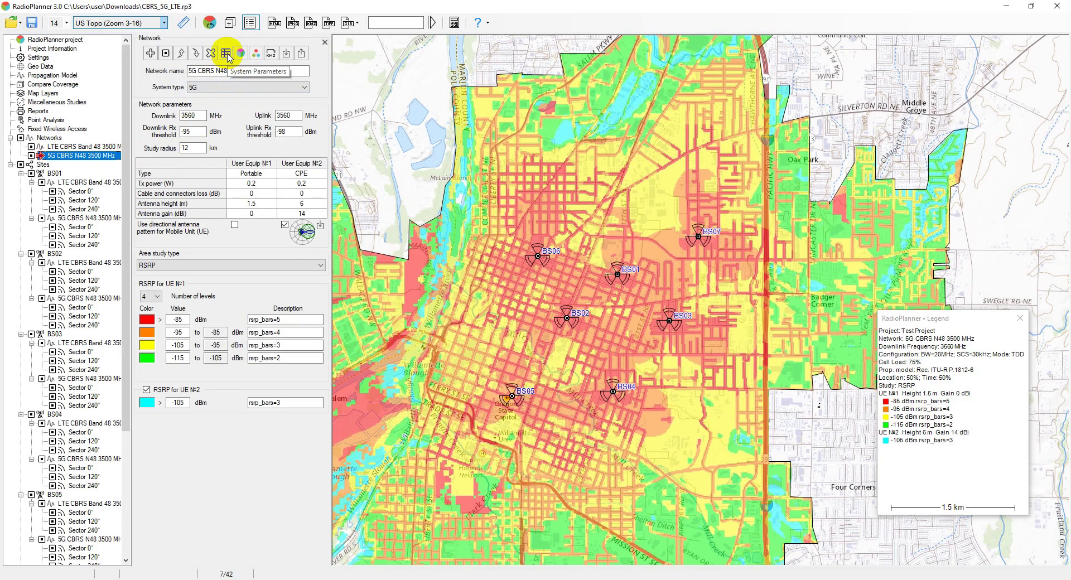
{"action": "left_click", "coordinate": [229, 56]}
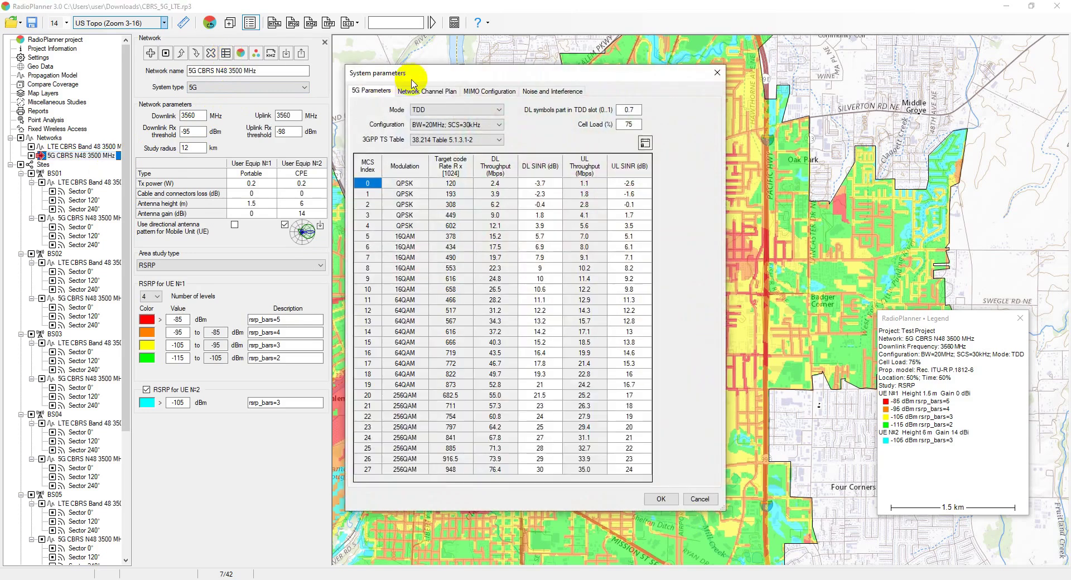
{"action": "left_click_drag", "start_coordinate": [469, 76], "coordinate": [469, 66]}
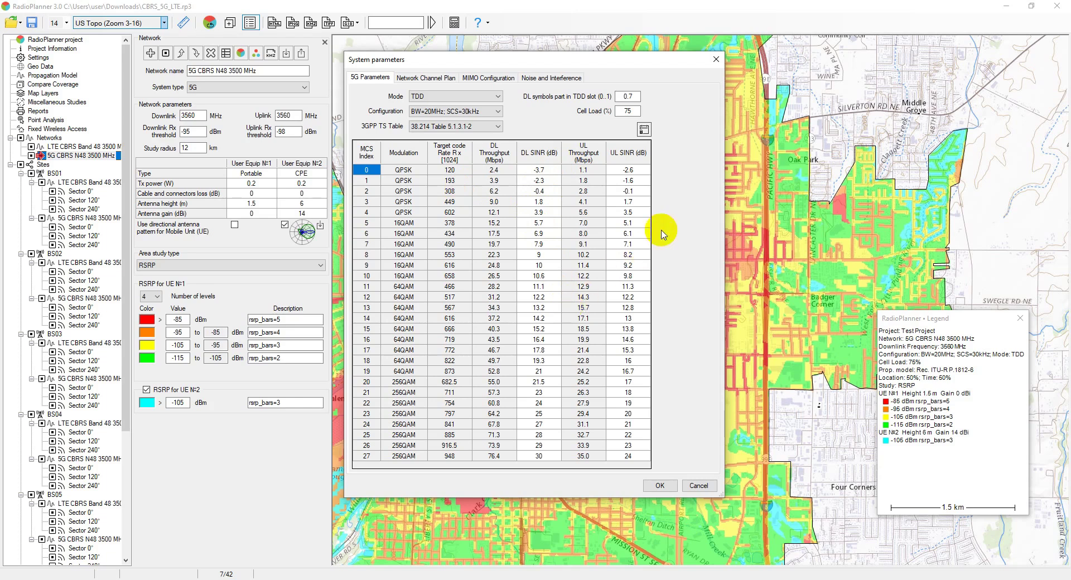
{"action": "left_click", "coordinate": [716, 62]}
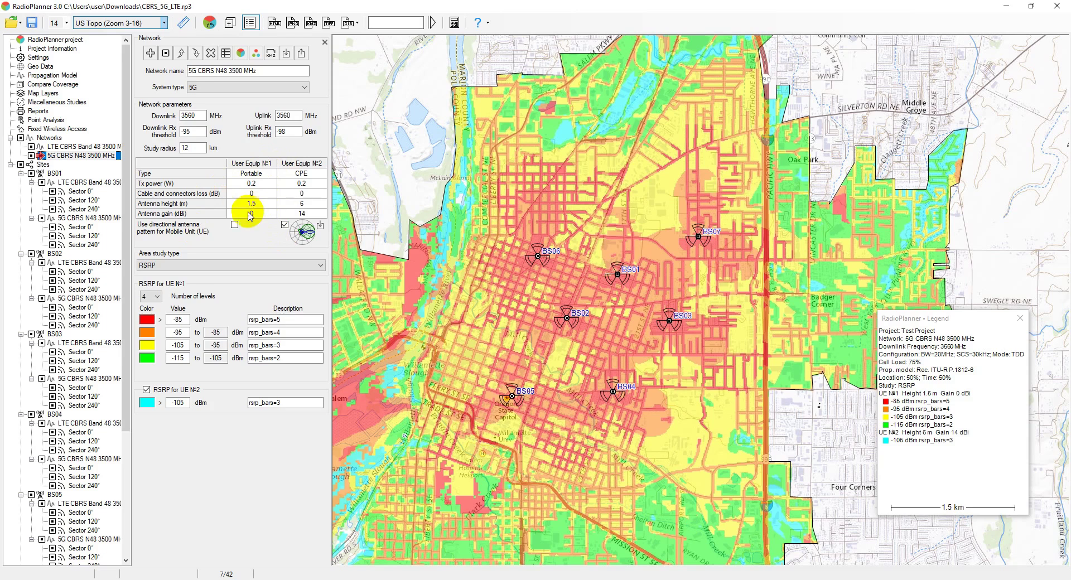
- Select the user equipment 2 type field, then show site BS01's details with its 128.0 m elevation
{"action": "left_click", "coordinate": [304, 174]}
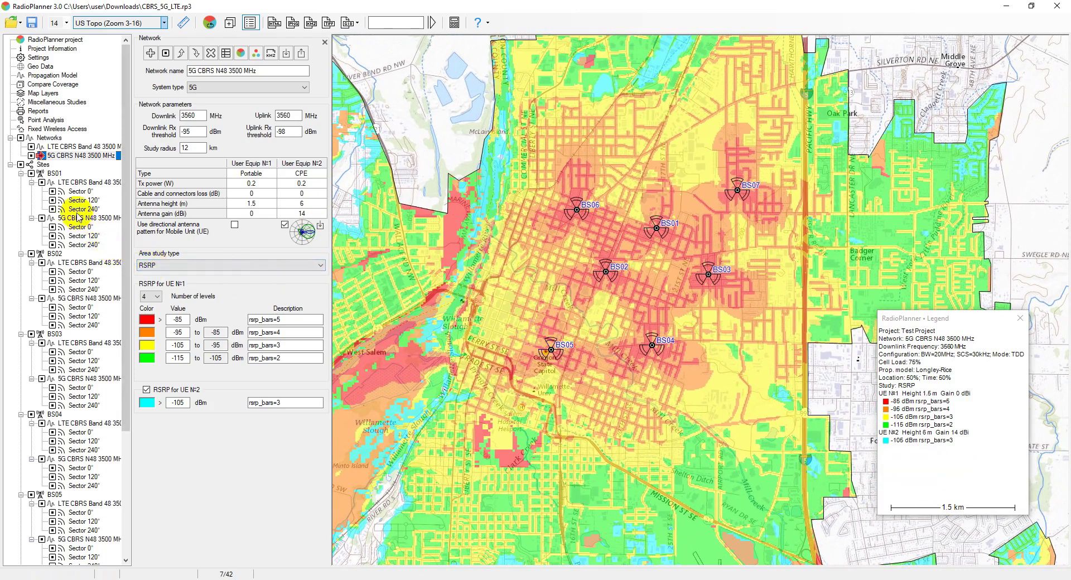
{"action": "left_click", "coordinate": [59, 175]}
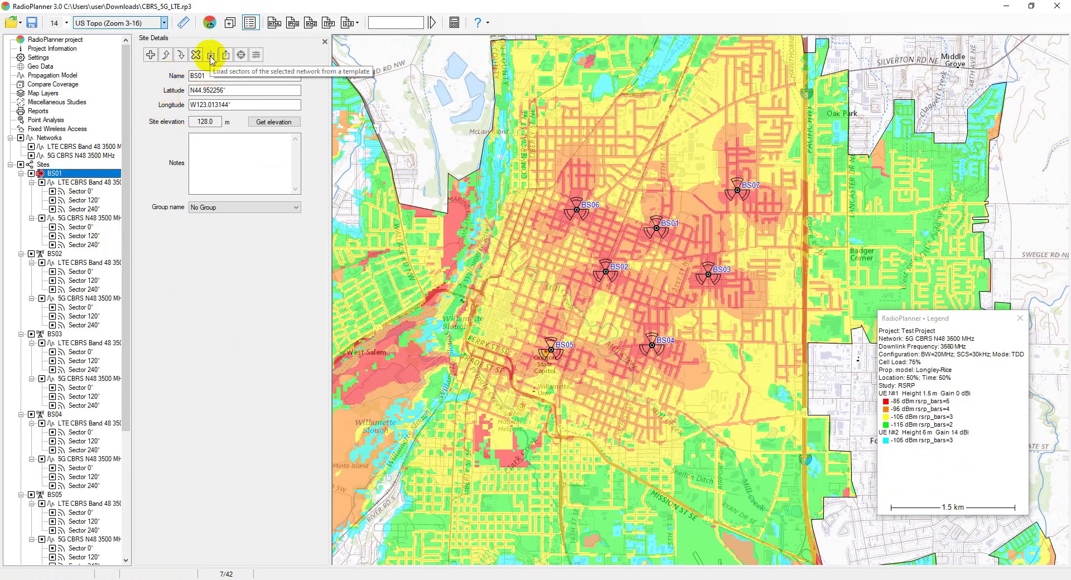
- Review BS01's LTE Sector 0° parameters, leaving the Tx cable type unchanged
{"action": "left_click", "coordinate": [238, 104]}
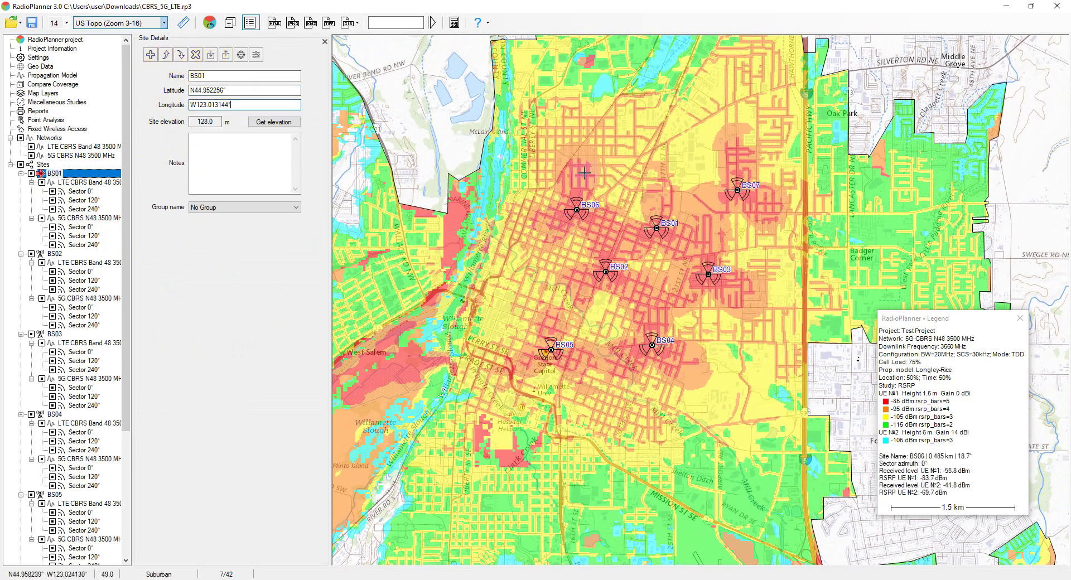
{"action": "right_click", "coordinate": [623, 167]}
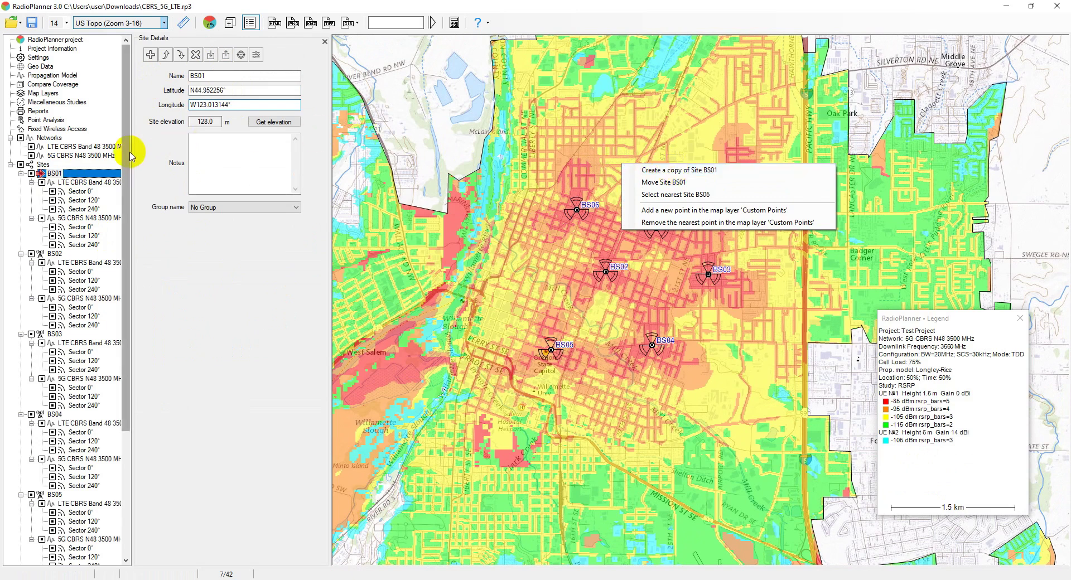
{"action": "left_click", "coordinate": [77, 192]}
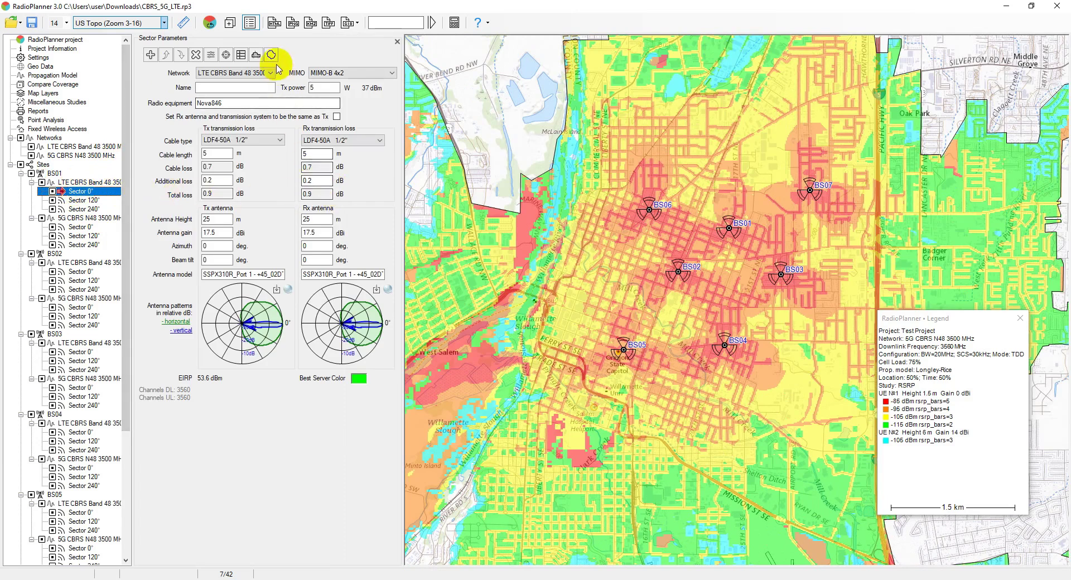
{"action": "left_click", "coordinate": [260, 143]}
{"action": "left_click", "coordinate": [259, 141]}
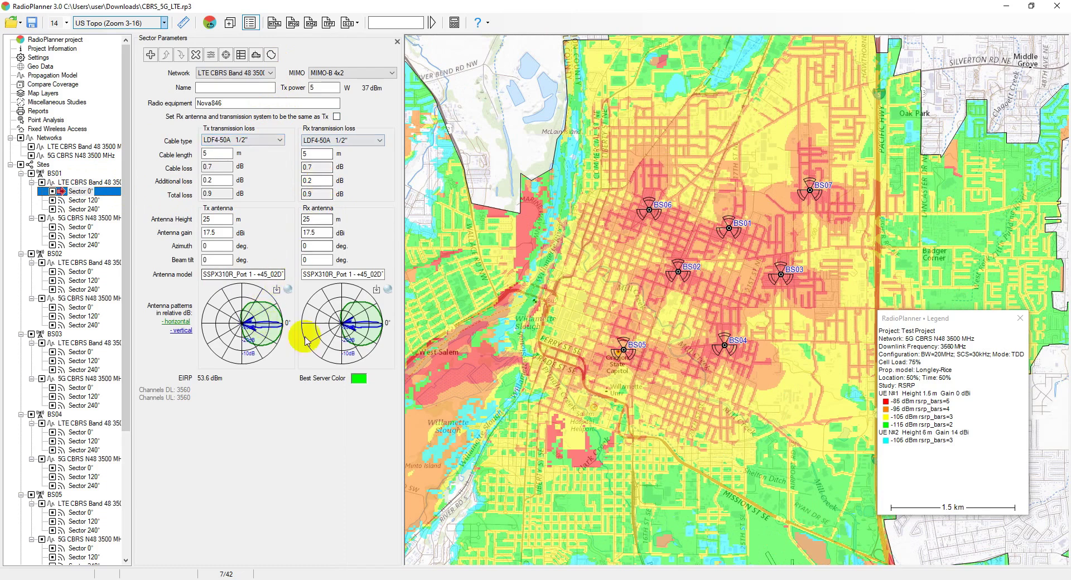
- Keep LTE CBRS Band 48 and MIMO-B 4x2 for the LTE sector, glancing at its advanced parameters
{"action": "left_click", "coordinate": [261, 74]}
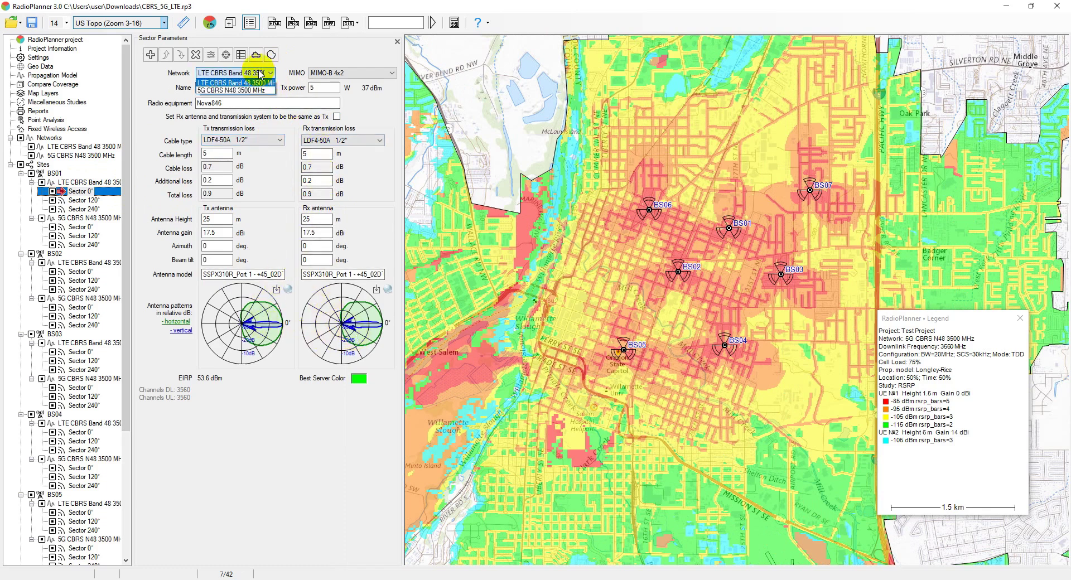
{"action": "left_click", "coordinate": [260, 74]}
{"action": "left_click", "coordinate": [355, 73]}
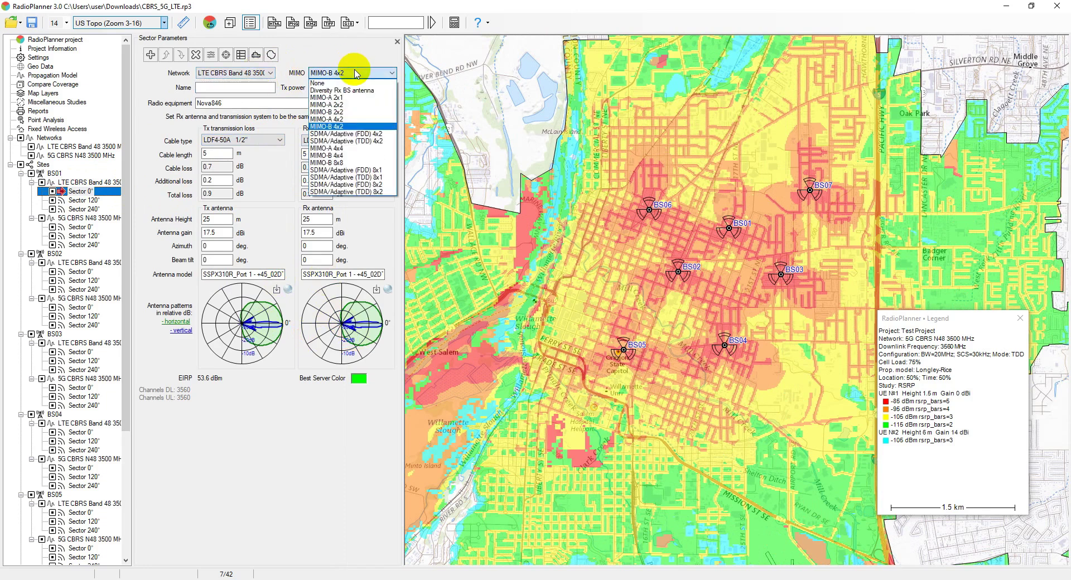
{"action": "left_click", "coordinate": [355, 74]}
{"action": "left_click", "coordinate": [241, 54]}
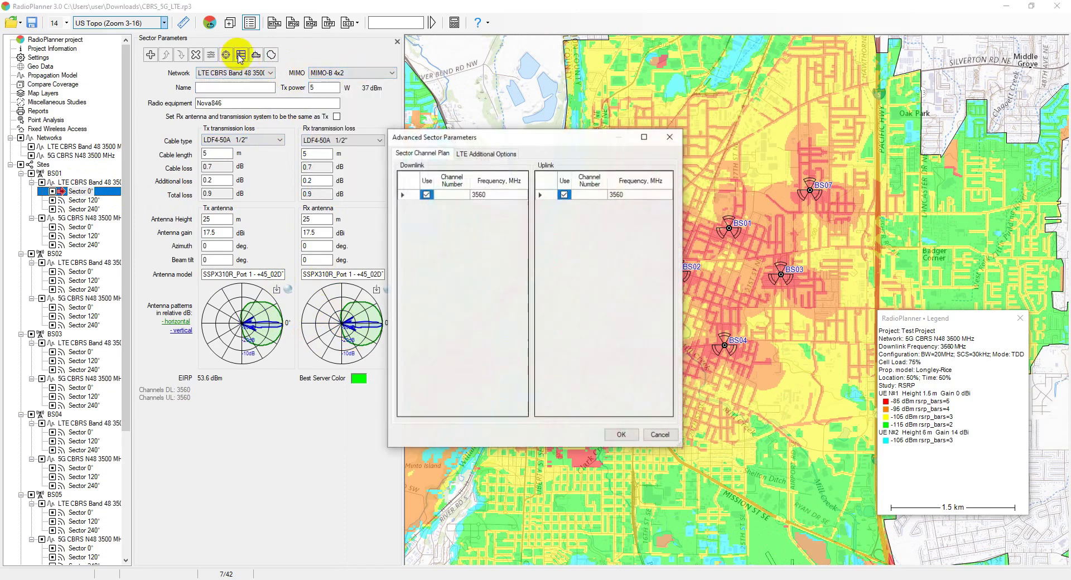
{"action": "left_click", "coordinate": [670, 137]}
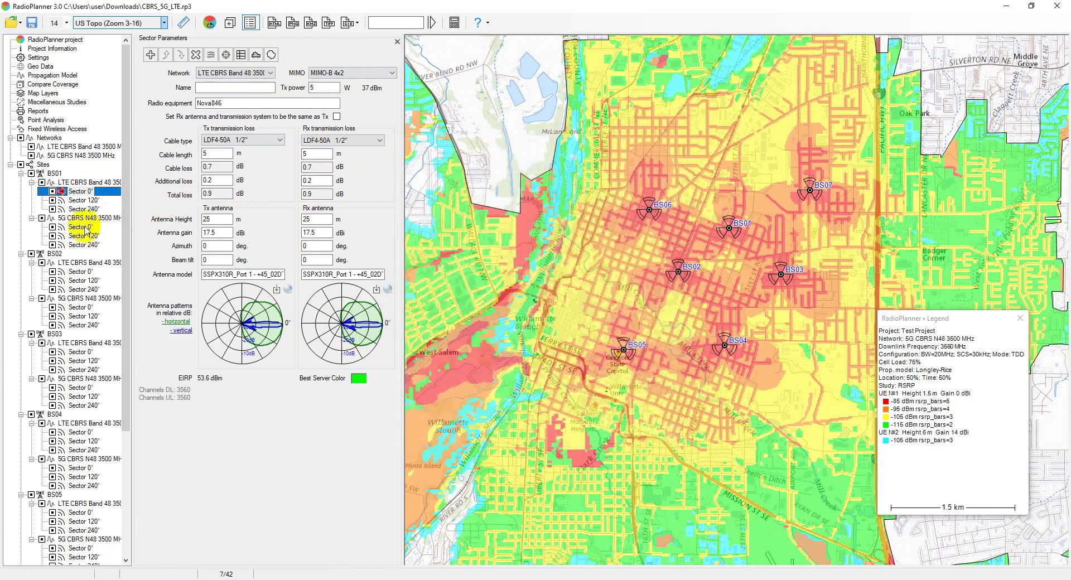
- Check the 5G Sector 0° 5G Additional Options, leaving the single-column beam pattern off
{"action": "left_click", "coordinate": [90, 227]}
{"action": "left_click", "coordinate": [241, 54]}
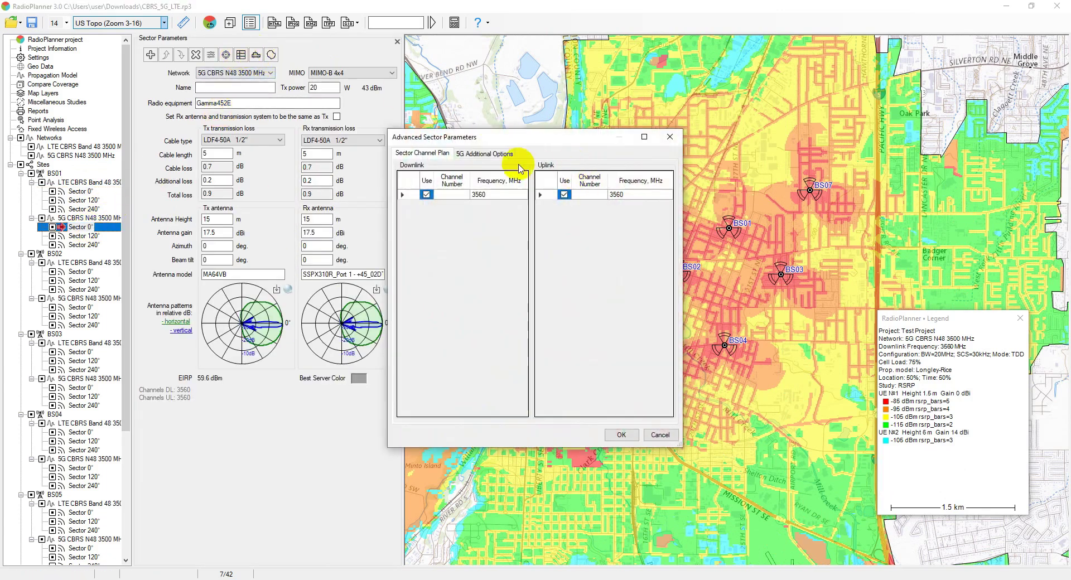
{"action": "left_click", "coordinate": [485, 154]}
{"action": "left_click", "coordinate": [408, 171]}
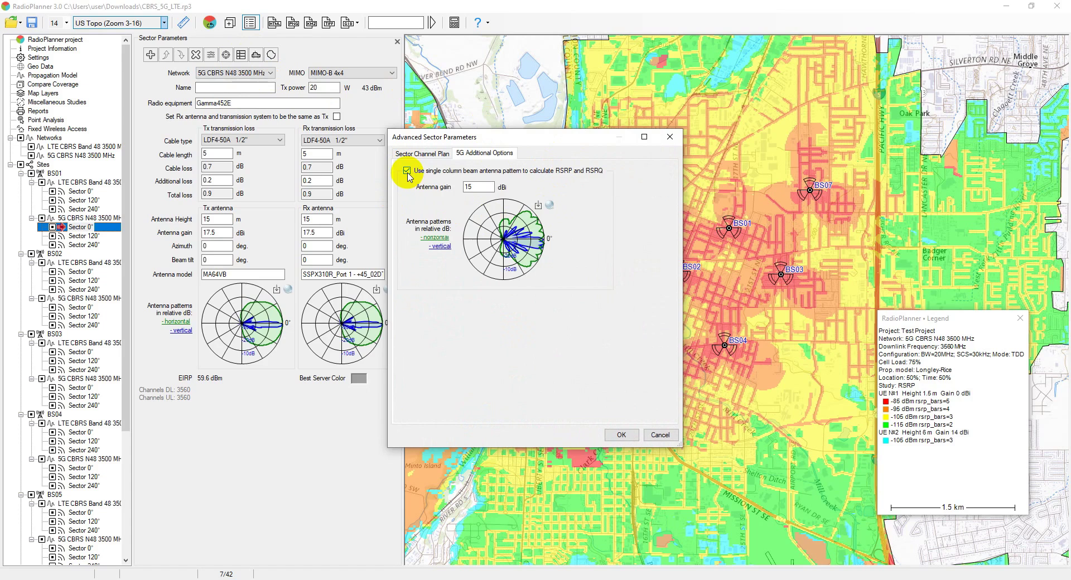
{"action": "left_click", "coordinate": [670, 137]}
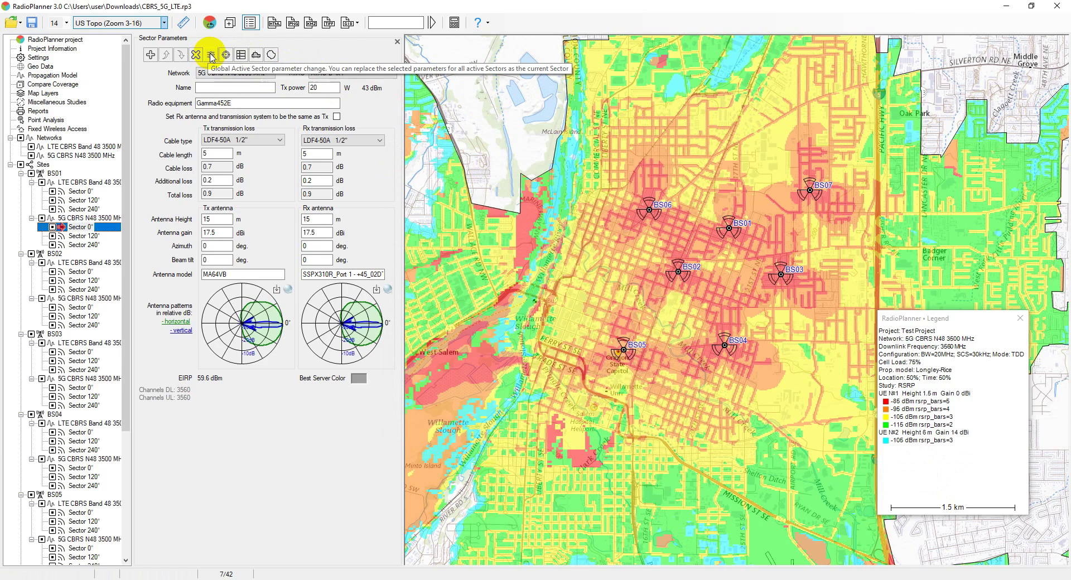
- Review the Tx cable type and length copy options for all 5G sectors, then show Longley-Rice settings
{"action": "left_click", "coordinate": [211, 54]}
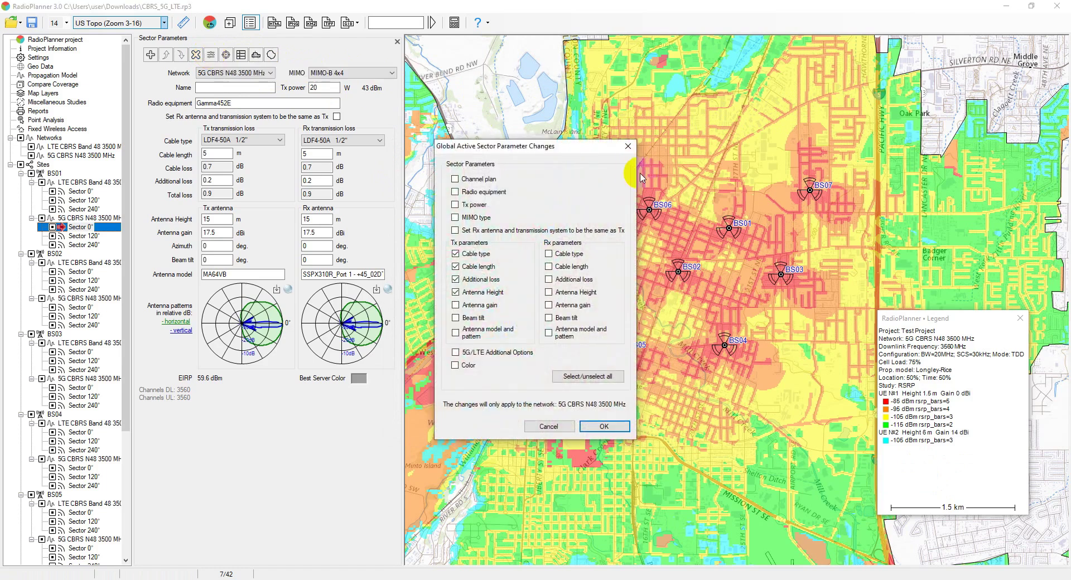
{"action": "left_click_drag", "start_coordinate": [565, 150], "coordinate": [572, 141]}
{"action": "left_click", "coordinate": [463, 258]}
{"action": "left_click", "coordinate": [463, 246]}
{"action": "left_click", "coordinate": [463, 258]}
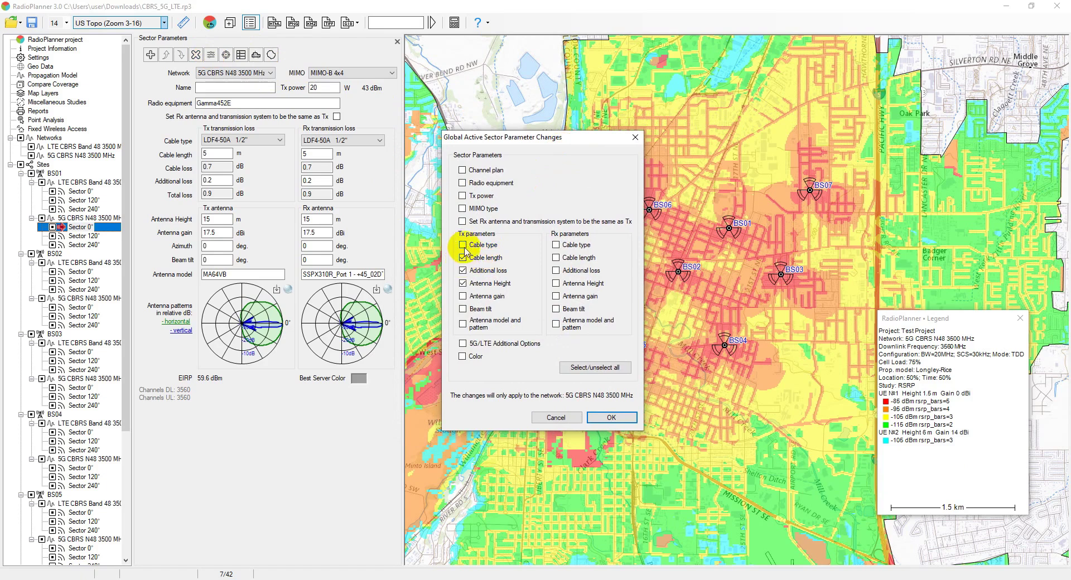
{"action": "left_click", "coordinate": [607, 419]}
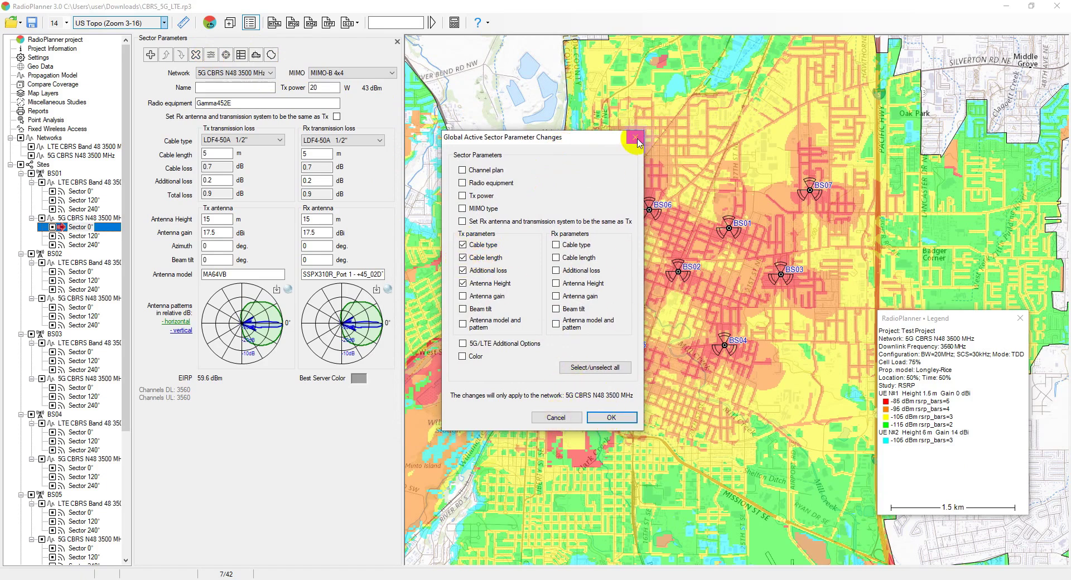
{"action": "left_click", "coordinate": [60, 78]}
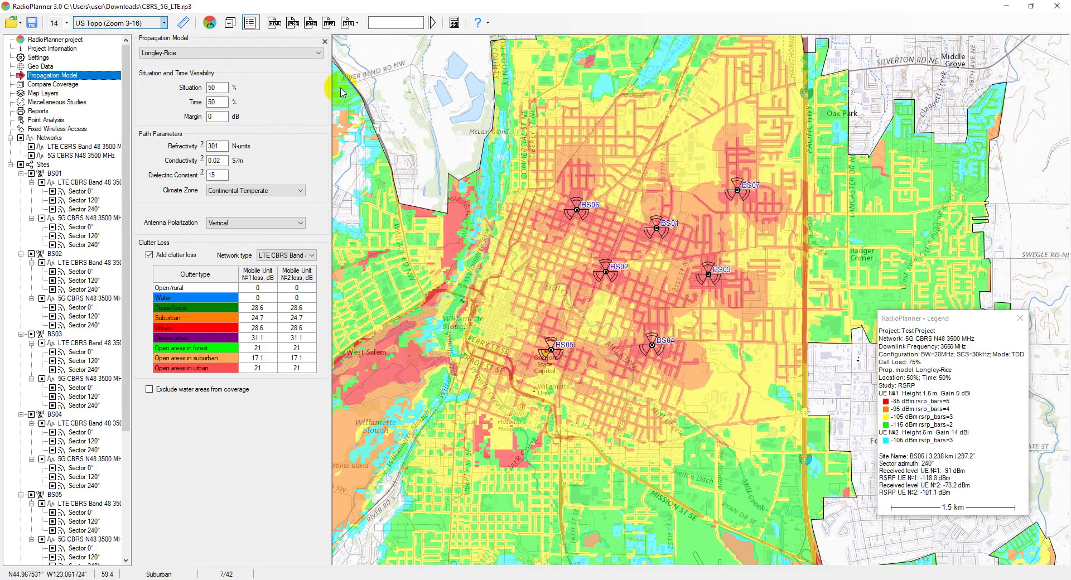
- Switch the propagation model to Rec. ITU-R P.1812-6 and recalculate the coverage
{"action": "left_click", "coordinate": [237, 53]}
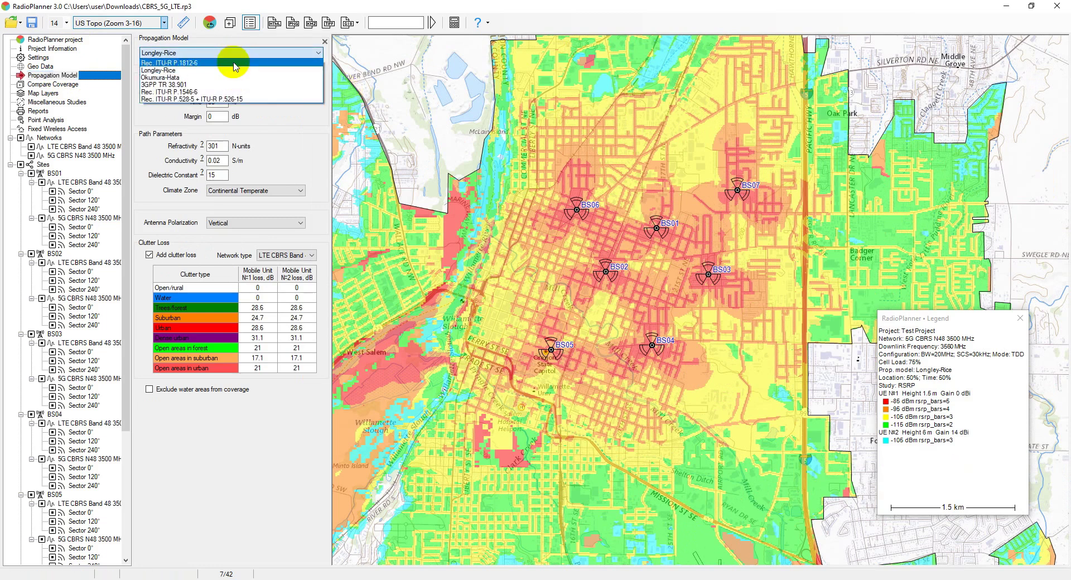
{"action": "left_click", "coordinate": [234, 64]}
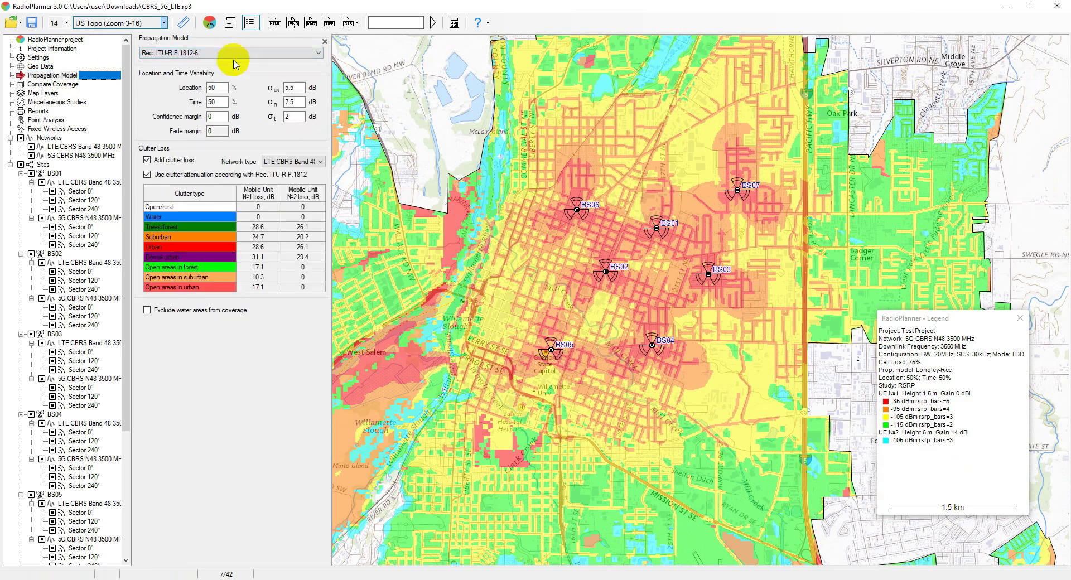
{"action": "left_click", "coordinate": [211, 23]}
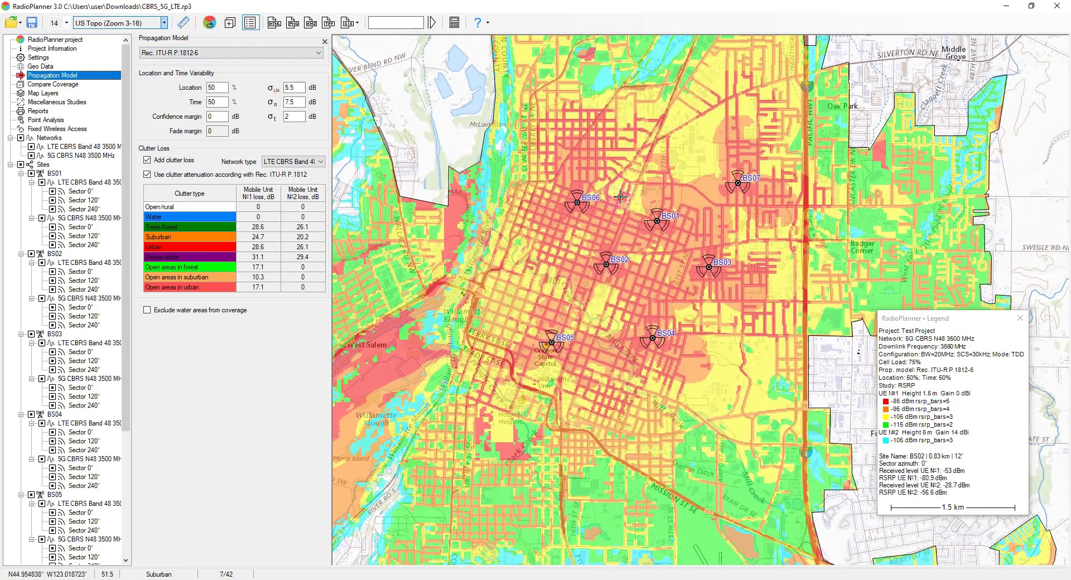
{"action": "left_click_drag", "start_coordinate": [620, 196], "coordinate": [633, 222]}
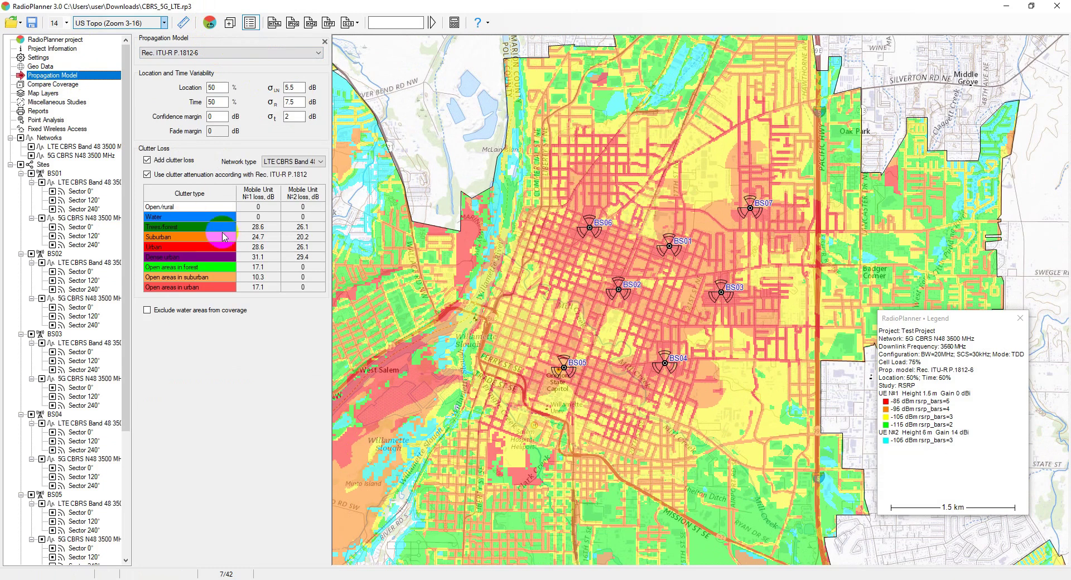
{"action": "left_click", "coordinate": [235, 215]}
- Review the 50% location and time variability, keeping clutter loss and P.1812 clutter attenuation on
{"action": "left_click", "coordinate": [218, 102]}
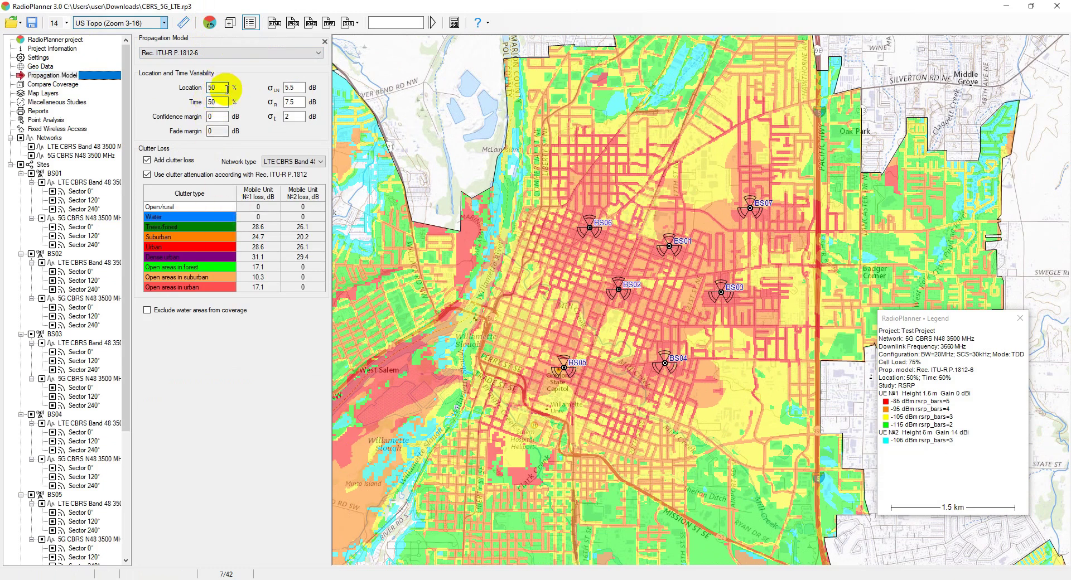
{"action": "double_click", "coordinate": [216, 87]}
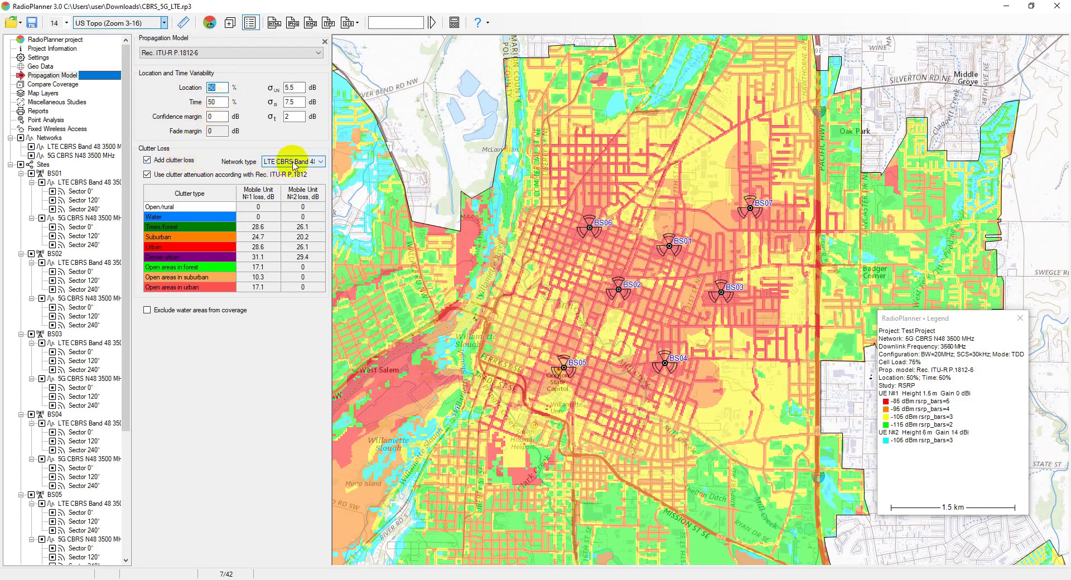
{"action": "left_click", "coordinate": [180, 161]}
{"action": "left_click", "coordinate": [179, 162]}
{"action": "left_click", "coordinate": [175, 176]}
{"action": "left_click", "coordinate": [176, 175]}
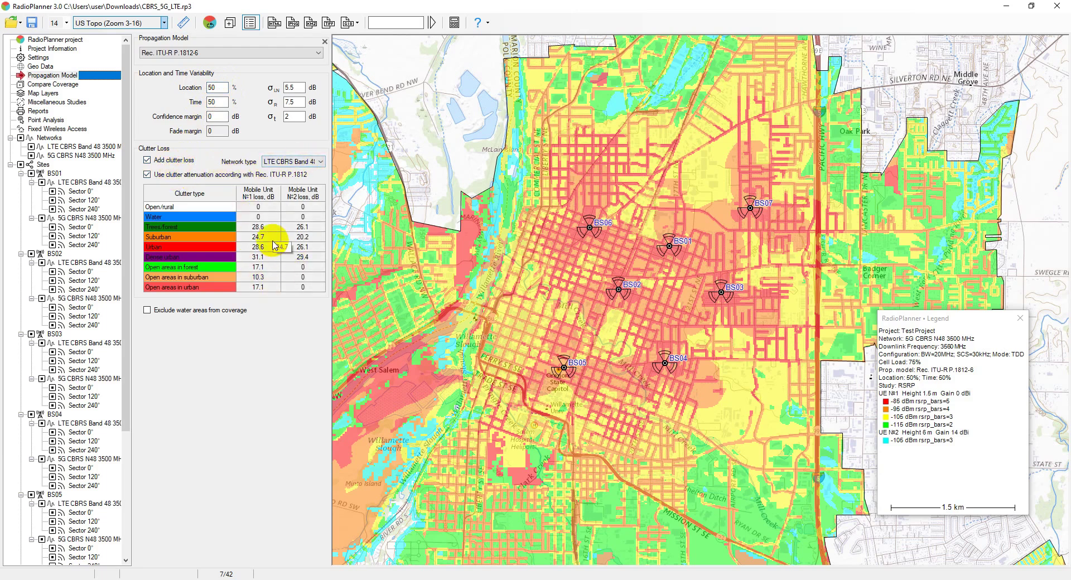
- Step through the Geo Data clutter heights, including the Open areas in urban row
{"action": "left_click", "coordinate": [42, 66]}
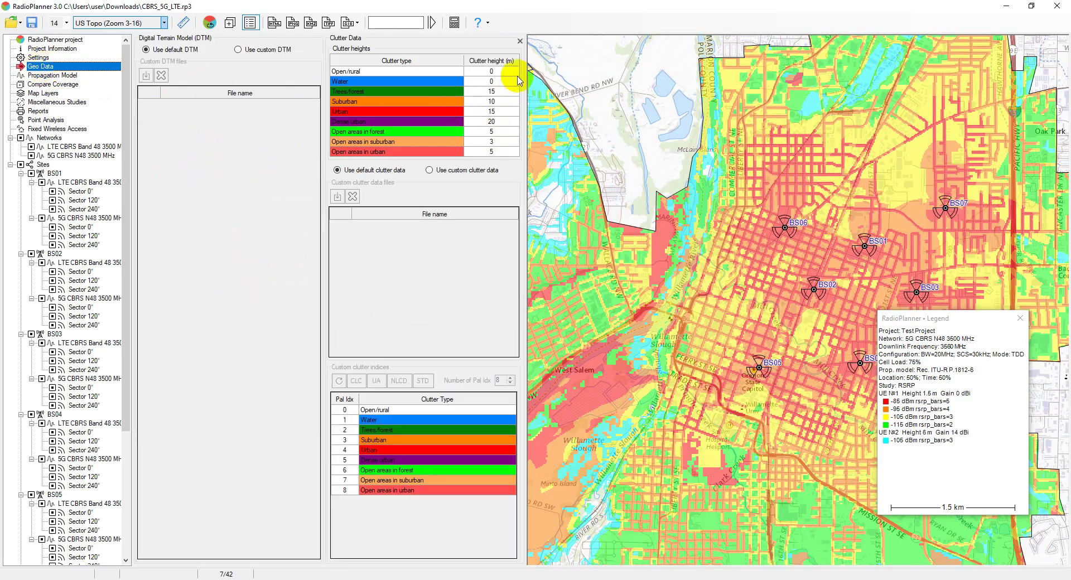
{"action": "left_click", "coordinate": [495, 92]}
{"action": "key", "text": "Down"}
{"action": "key", "text": "Down"}
{"action": "key", "text": "Down"}
{"action": "key", "text": "Down"}
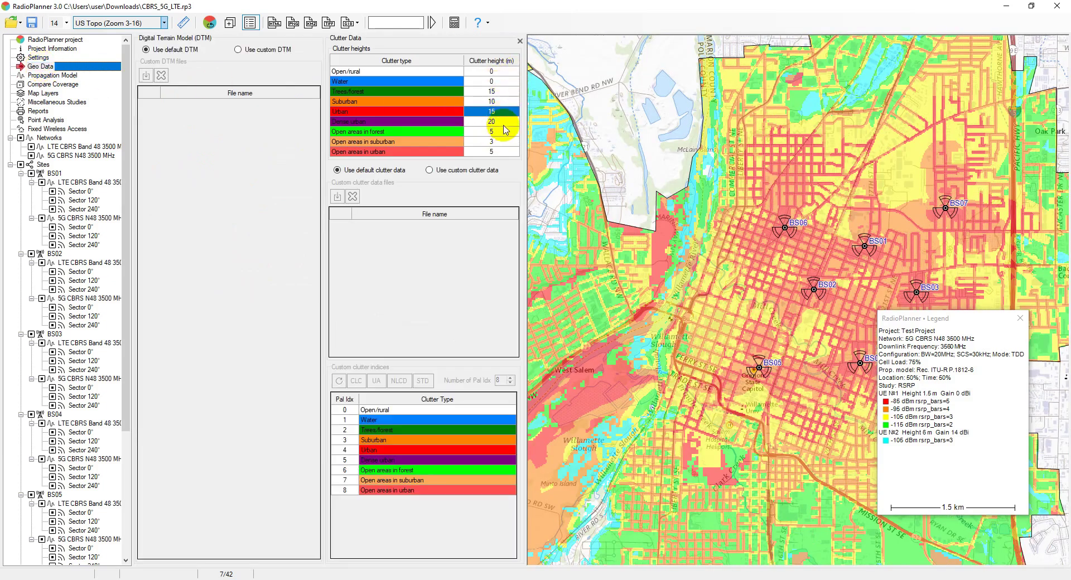
{"action": "left_click", "coordinate": [502, 152]}
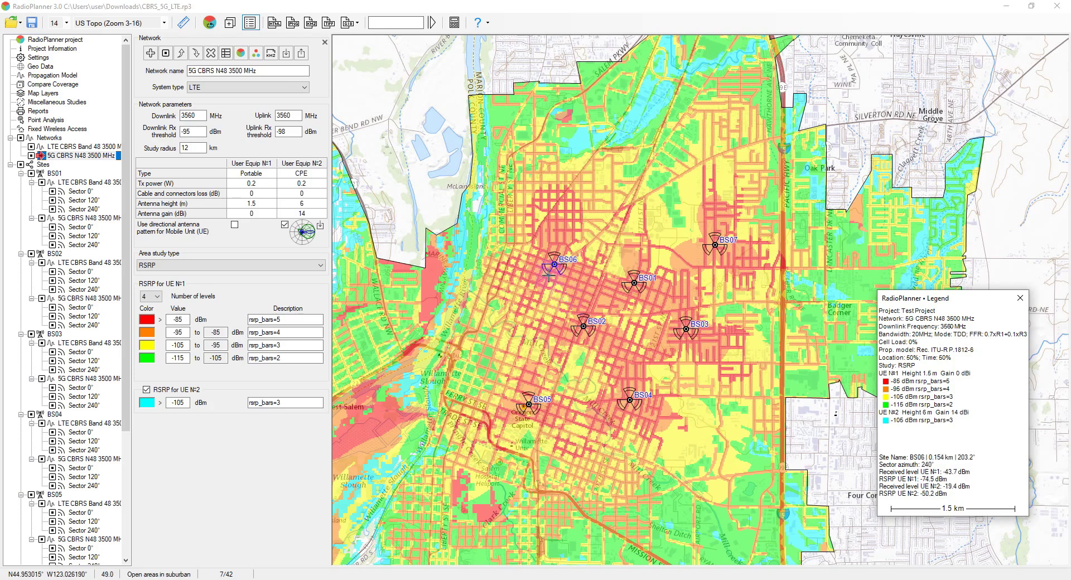
- Calculate a Received Power (DL) study and move the legend right to uncover BS03
{"action": "left_click", "coordinate": [299, 265]}
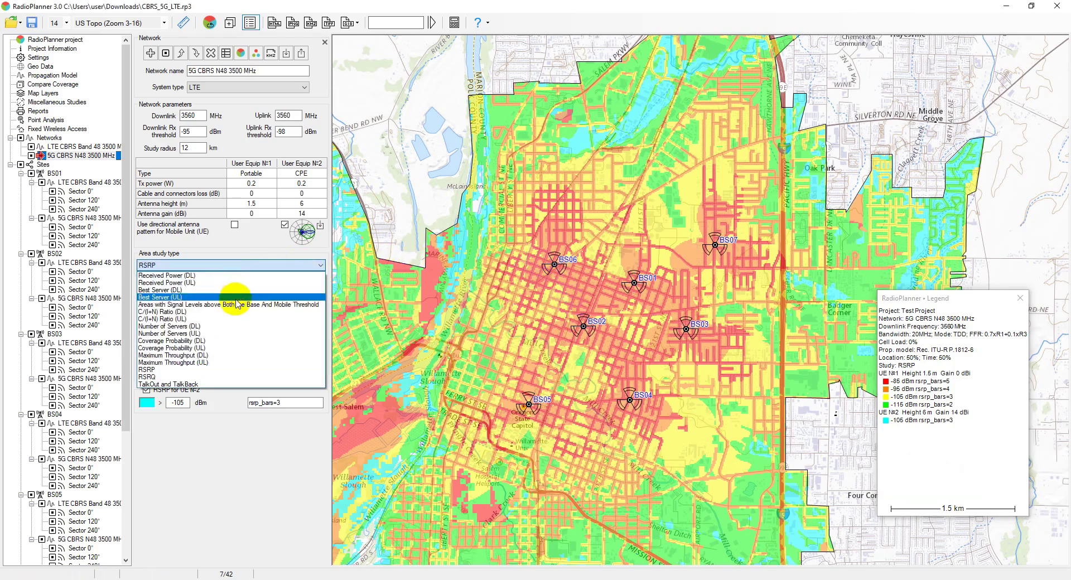
{"action": "left_click", "coordinate": [219, 275]}
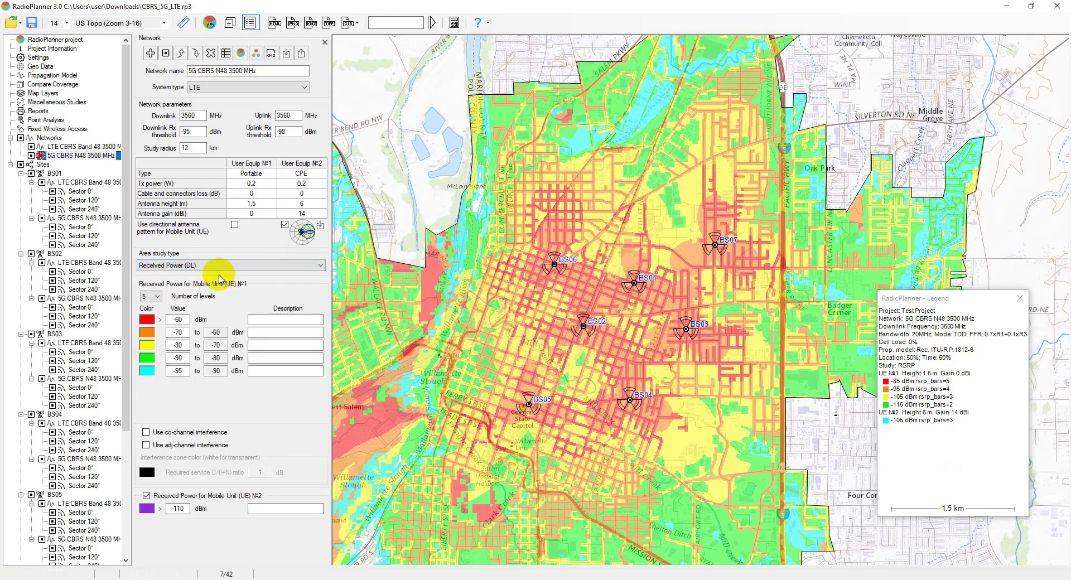
{"action": "left_click", "coordinate": [229, 23]}
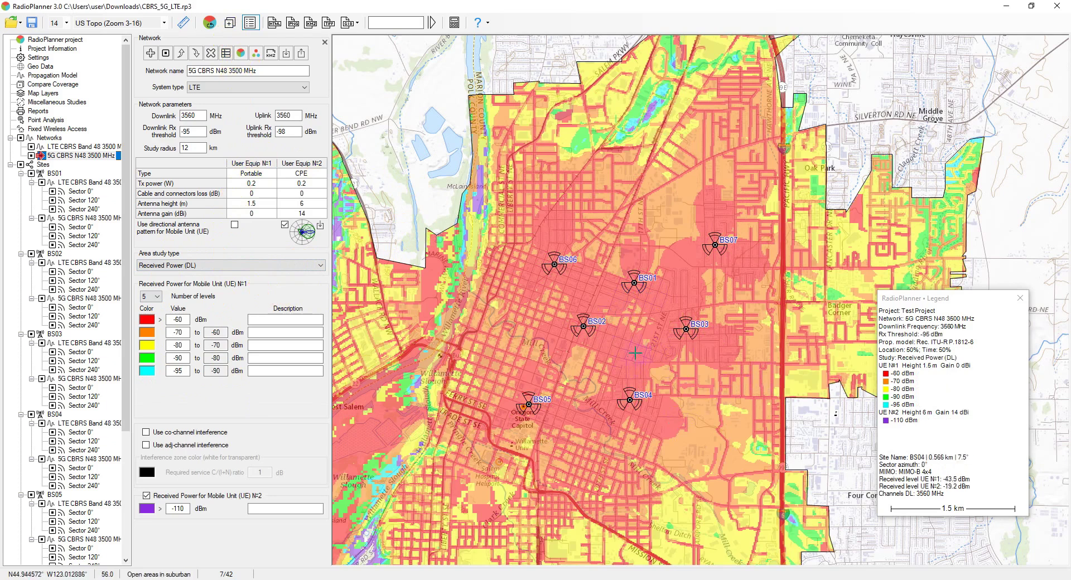
{"action": "left_click_drag", "start_coordinate": [936, 306], "coordinate": [741, 268]}
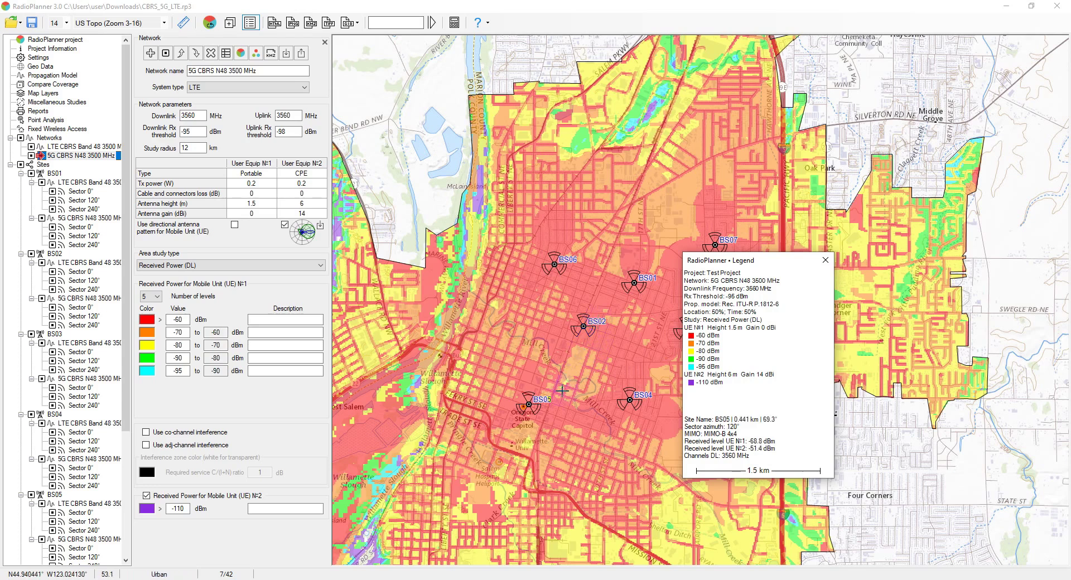
{"action": "left_click_drag", "start_coordinate": [714, 260], "coordinate": [903, 312]}
- Keep 5 levels, enable co-channel interference, and recalculate the coverage
{"action": "left_click", "coordinate": [155, 299]}
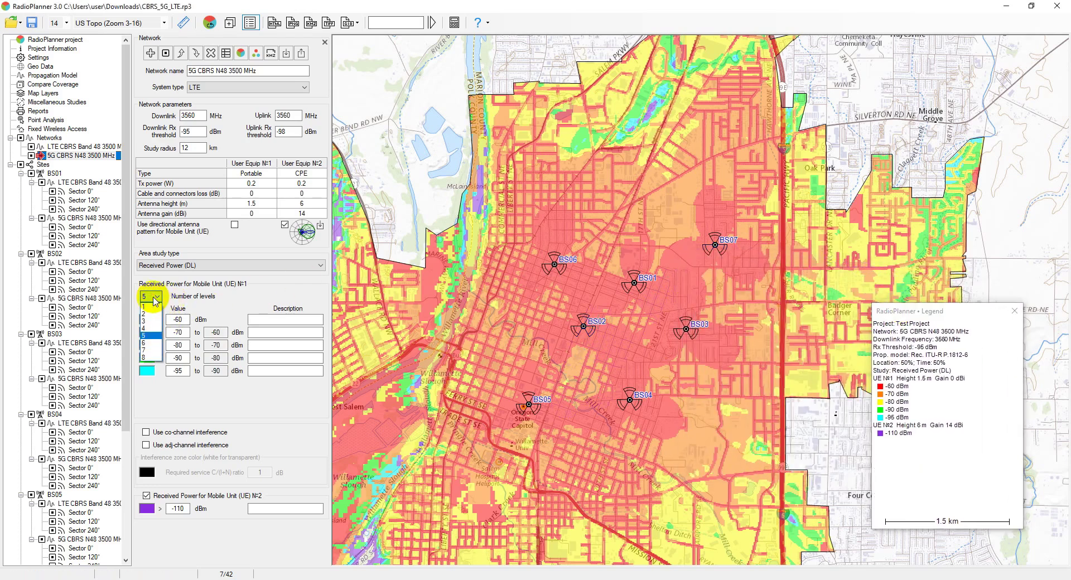
{"action": "left_click", "coordinate": [154, 297]}
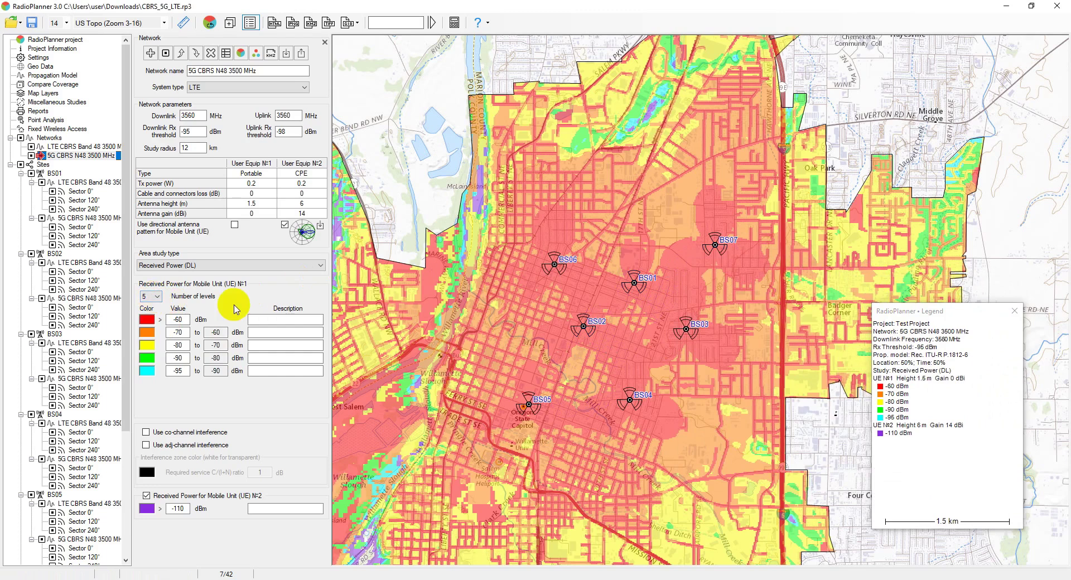
{"action": "left_click", "coordinate": [146, 432]}
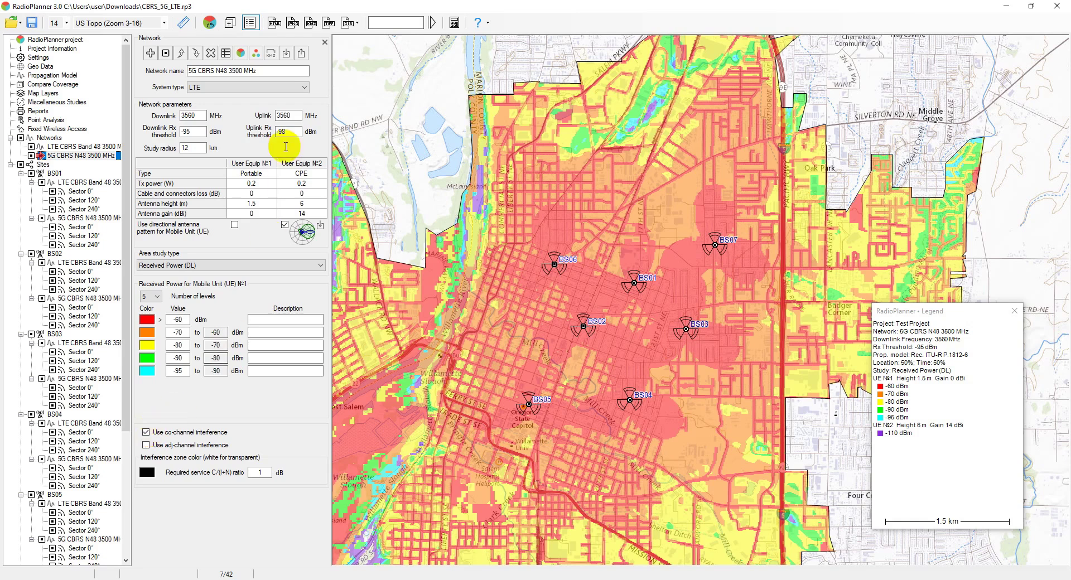
{"action": "left_click", "coordinate": [241, 54]}
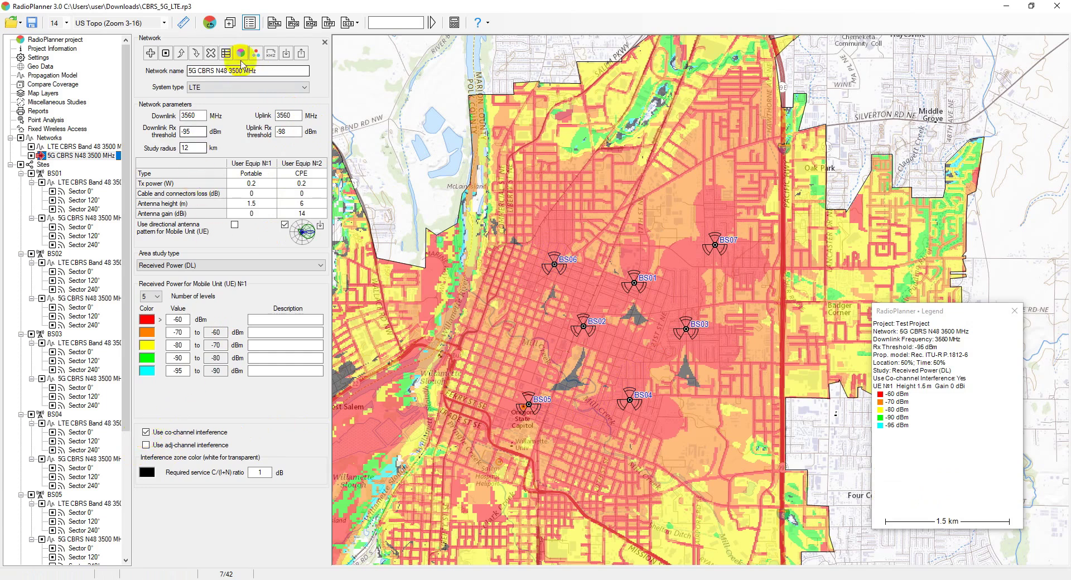
{"action": "left_click", "coordinate": [226, 53]}
{"action": "left_click", "coordinate": [554, 91]}
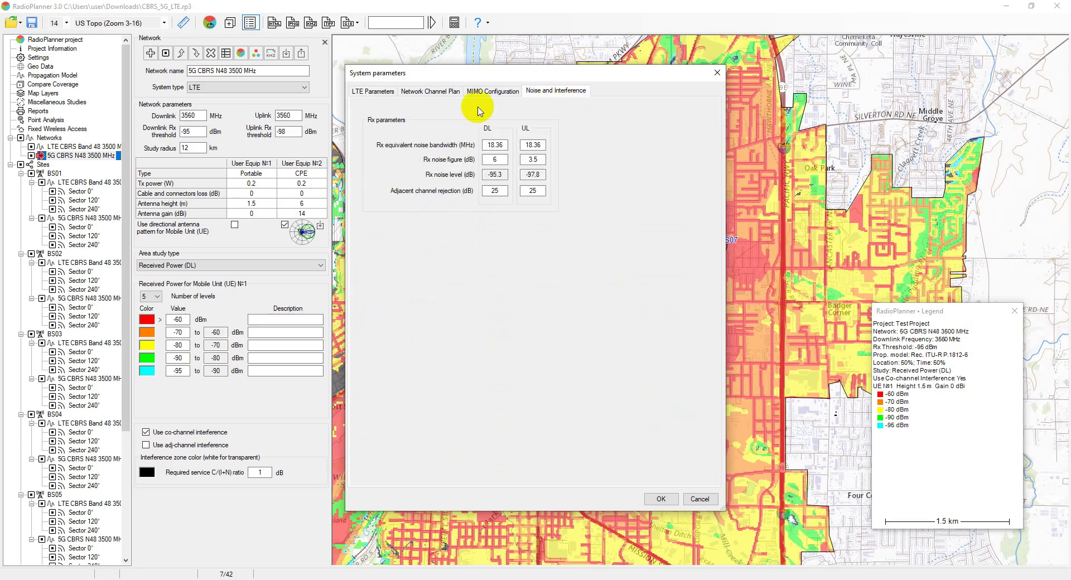
{"action": "left_click", "coordinate": [718, 74]}
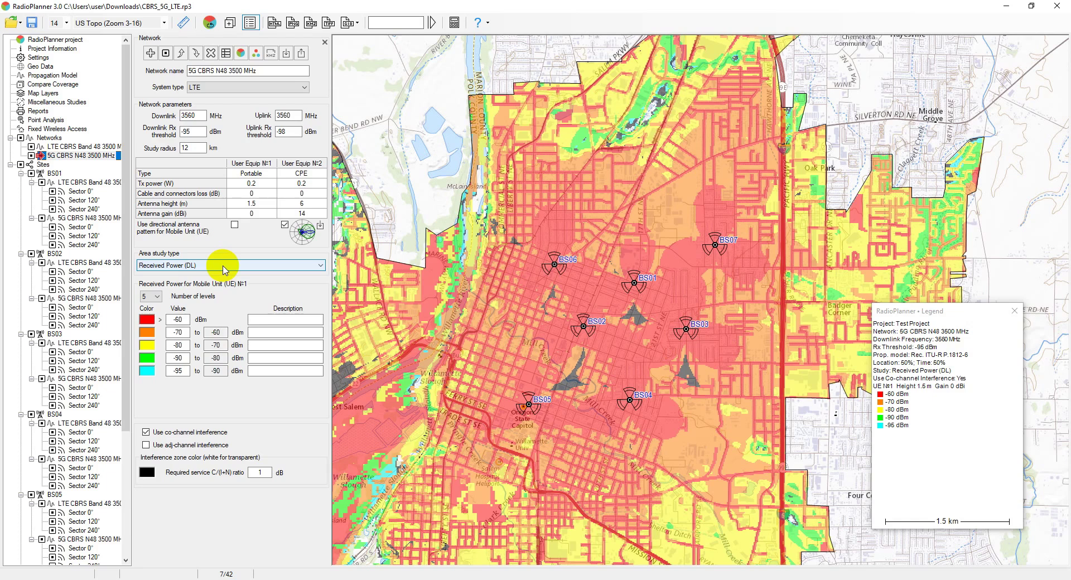
- Switch the area study to Best Server (DL) and recalculate coverage over downtown Salem
{"action": "left_click_drag", "start_coordinate": [543, 355], "coordinate": [570, 290]}
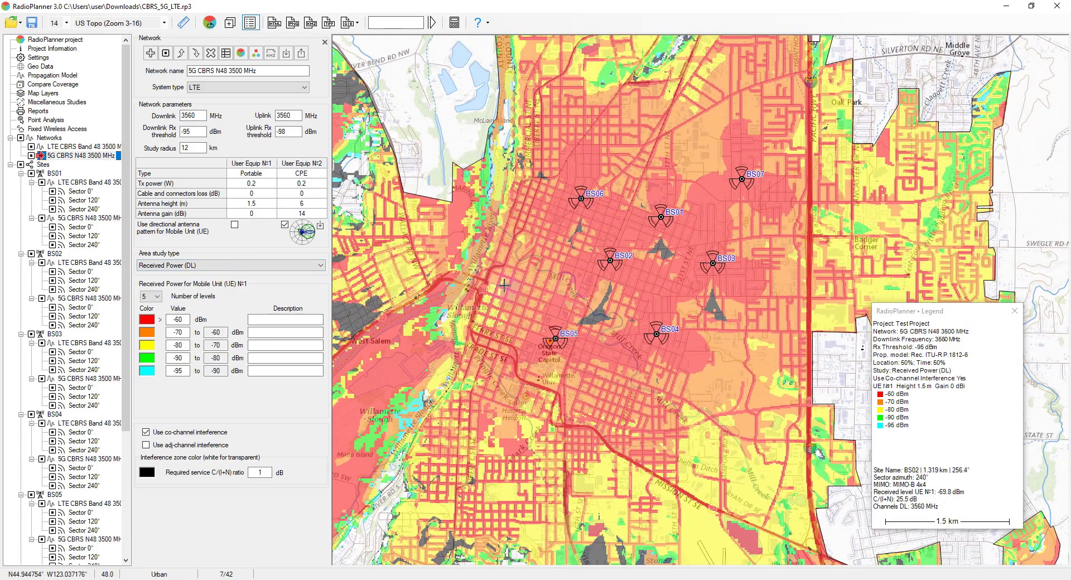
{"action": "left_click", "coordinate": [246, 265]}
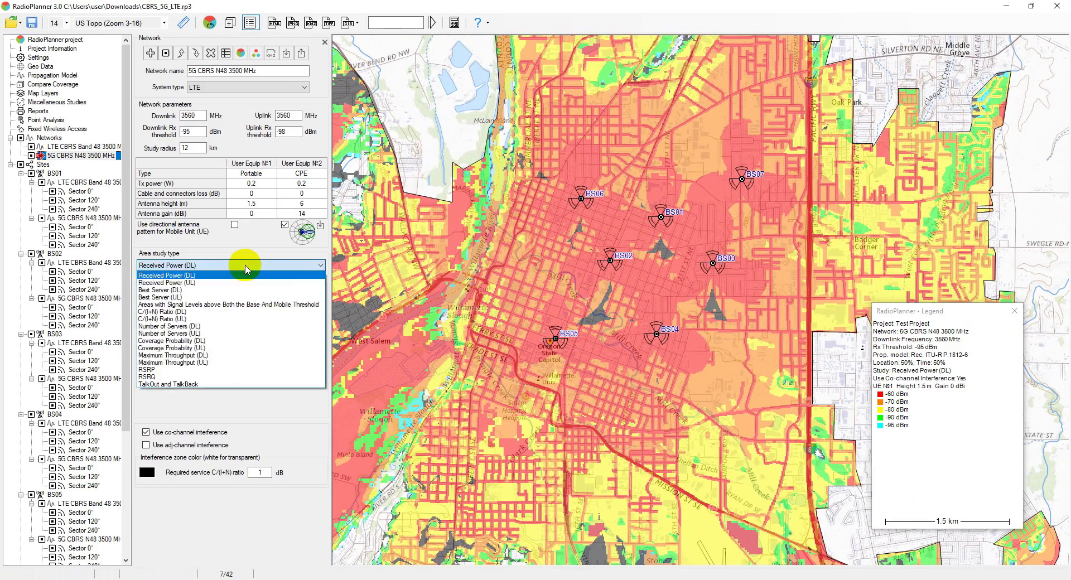
{"action": "left_click", "coordinate": [215, 291]}
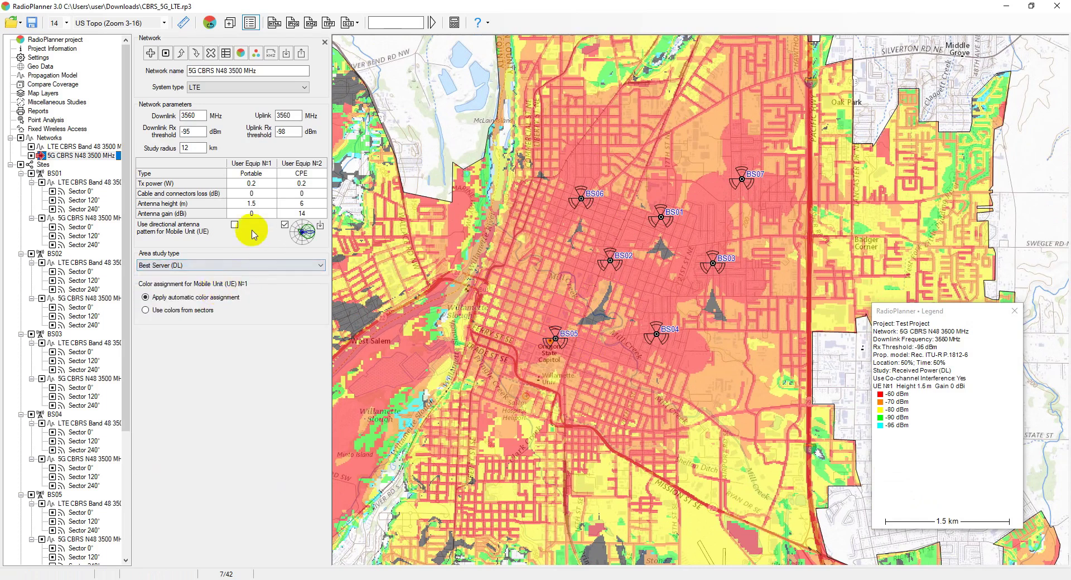
{"action": "left_click", "coordinate": [241, 53]}
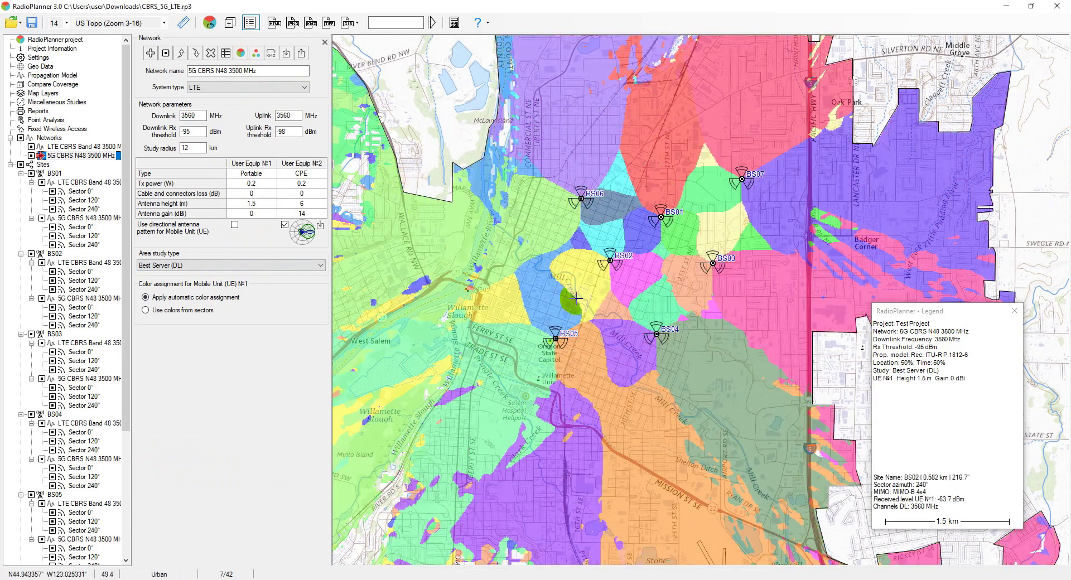
{"action": "left_click_drag", "start_coordinate": [576, 298], "coordinate": [579, 304]}
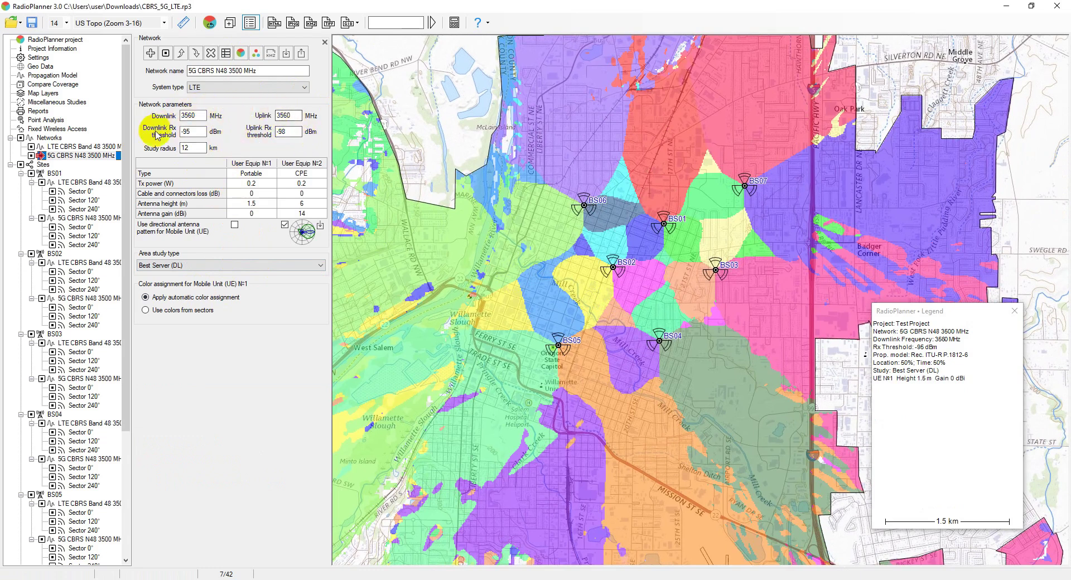
{"action": "left_click", "coordinate": [116, 184]}
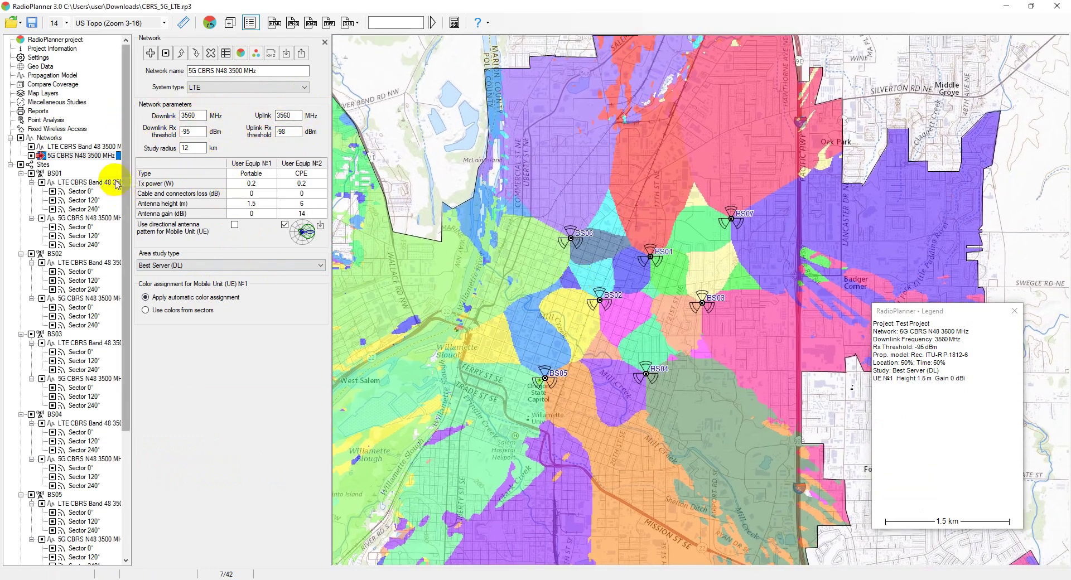
- Calculate coverage for the LTE CBRS Band 48 3500 MHz network and zoom out to level 13
{"action": "left_click", "coordinate": [89, 147]}
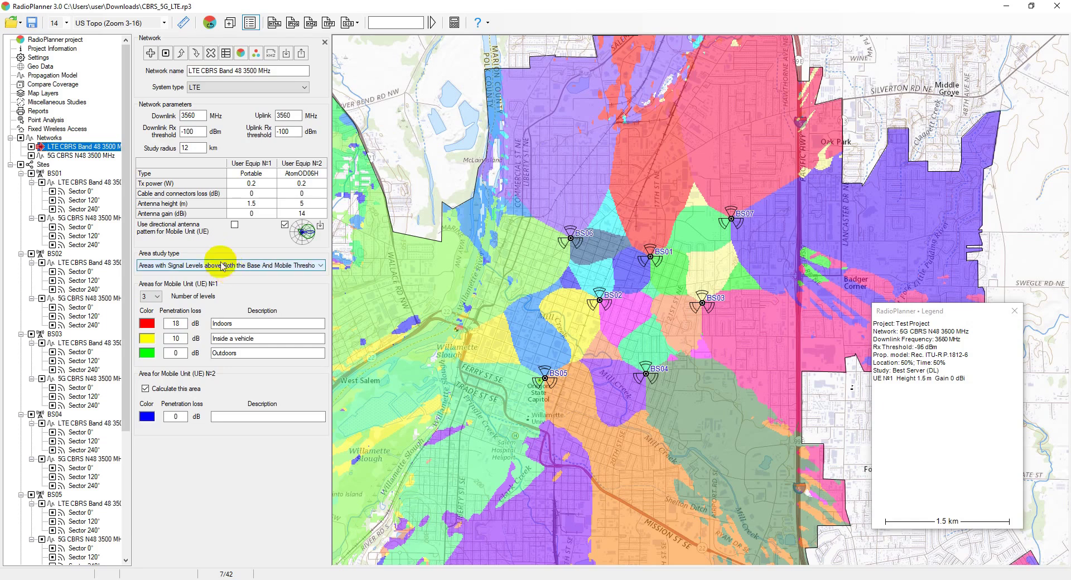
{"action": "left_click_drag", "start_coordinate": [613, 311], "coordinate": [623, 269]}
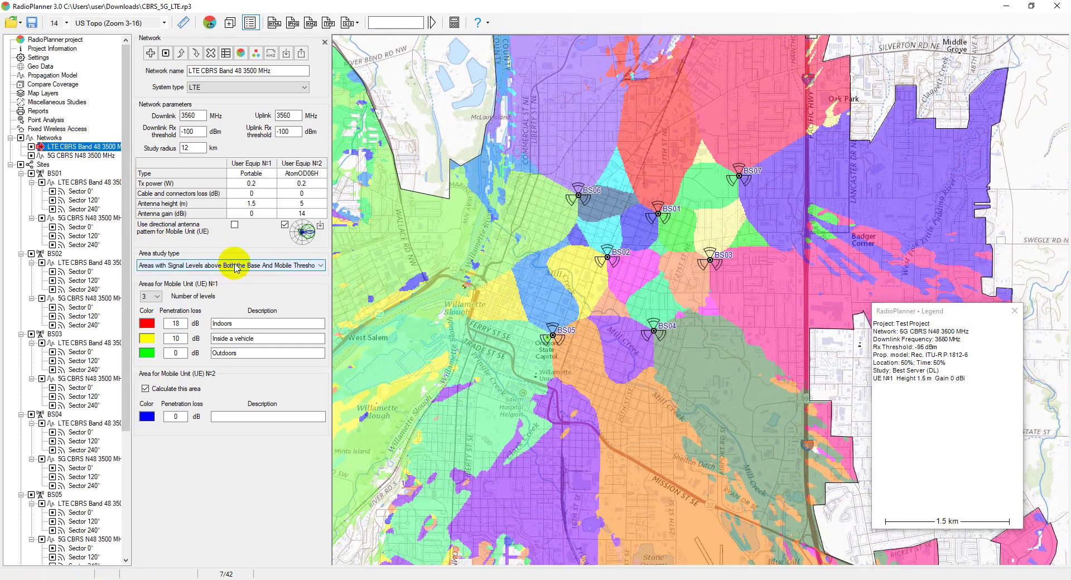
{"action": "left_click", "coordinate": [241, 53]}
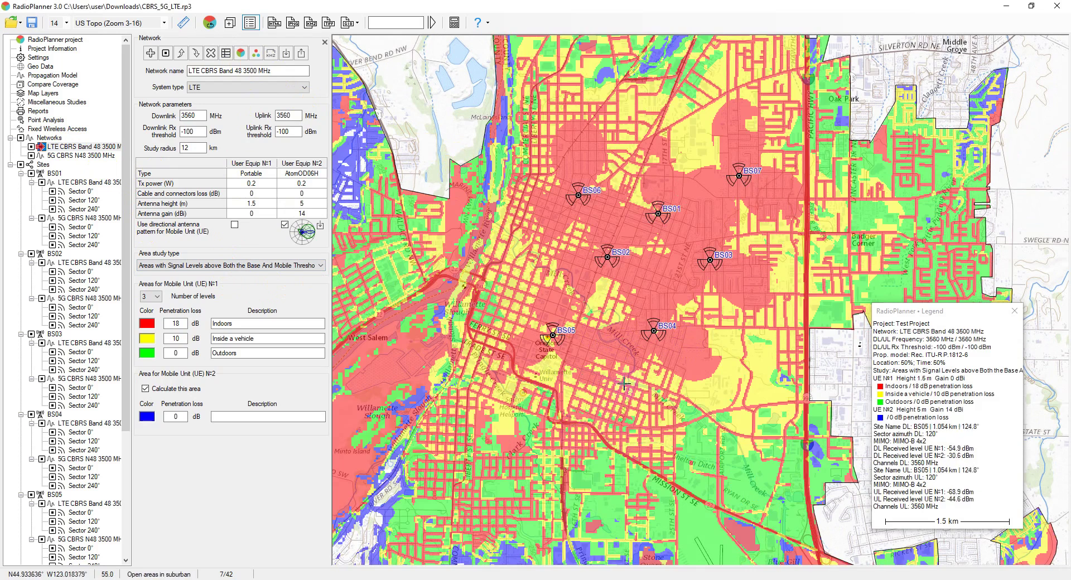
{"action": "scroll", "coordinate": [623, 384], "scroll_direction": "down", "scroll_amount": 1}
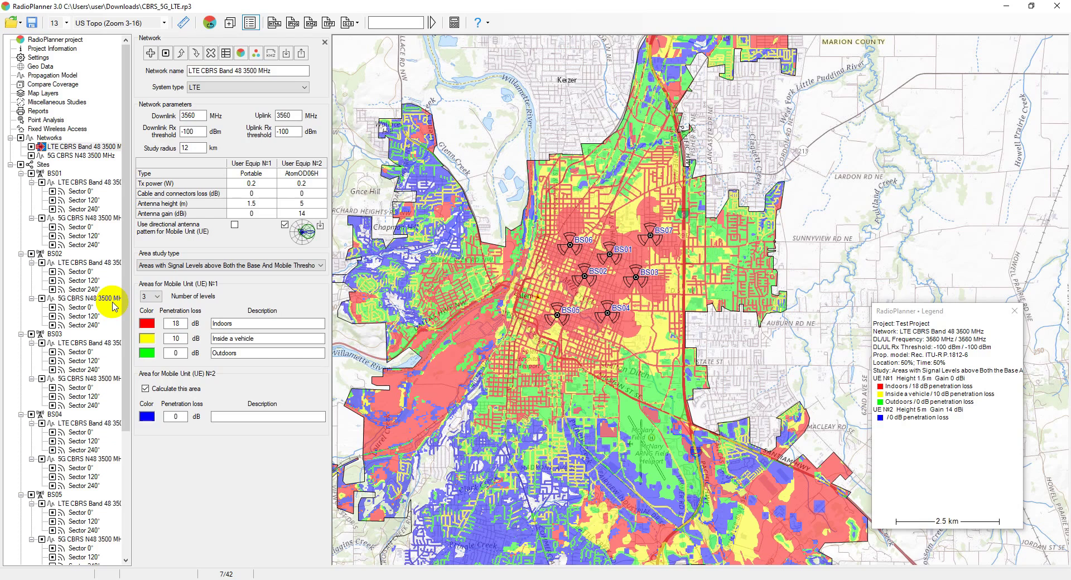
- Calculate RSRP coverage for the 5G CBRS N48 network, then select BS01's 5G Sector 0°
{"action": "left_click", "coordinate": [95, 156]}
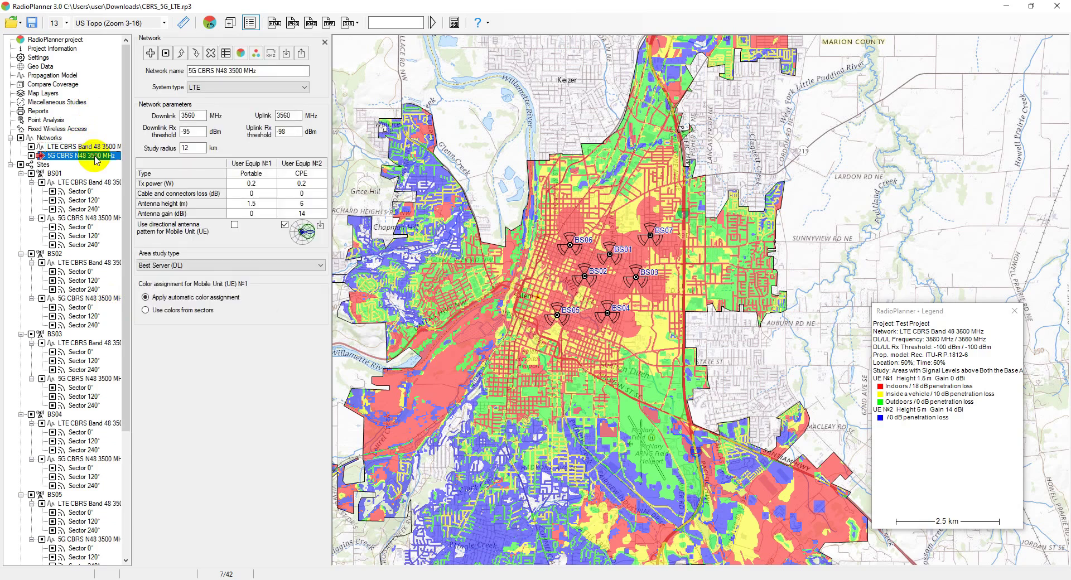
{"action": "left_click", "coordinate": [193, 266]}
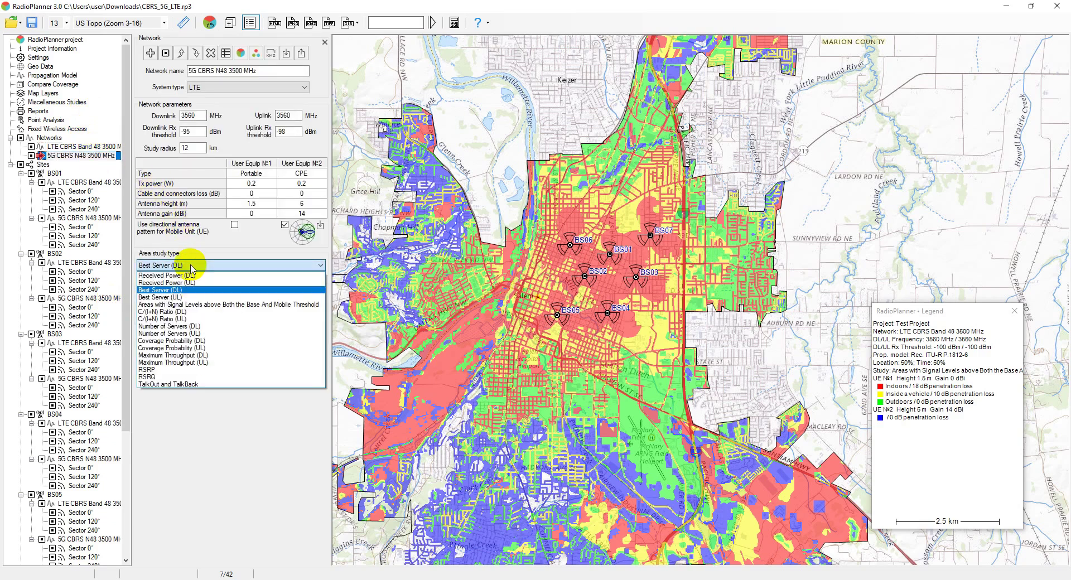
{"action": "left_click", "coordinate": [184, 371]}
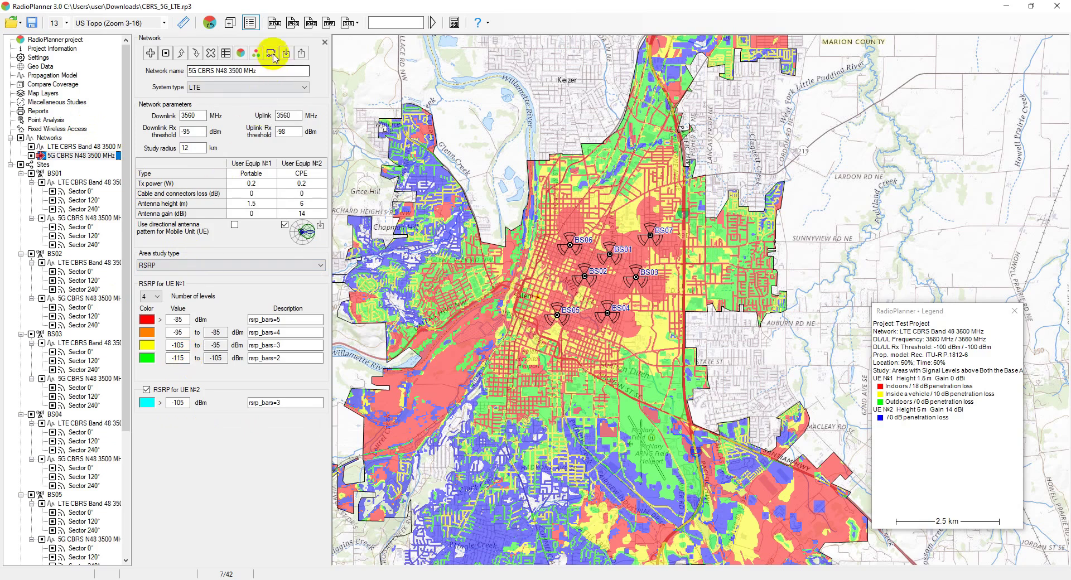
{"action": "left_click", "coordinate": [240, 53]}
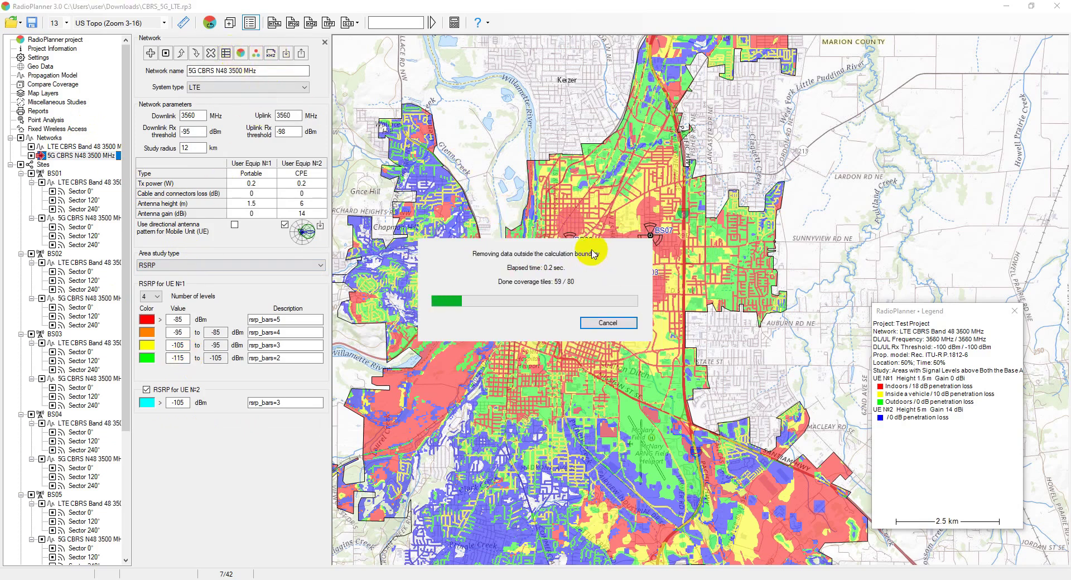
{"action": "scroll", "coordinate": [581, 295], "scroll_direction": "up", "scroll_amount": 1}
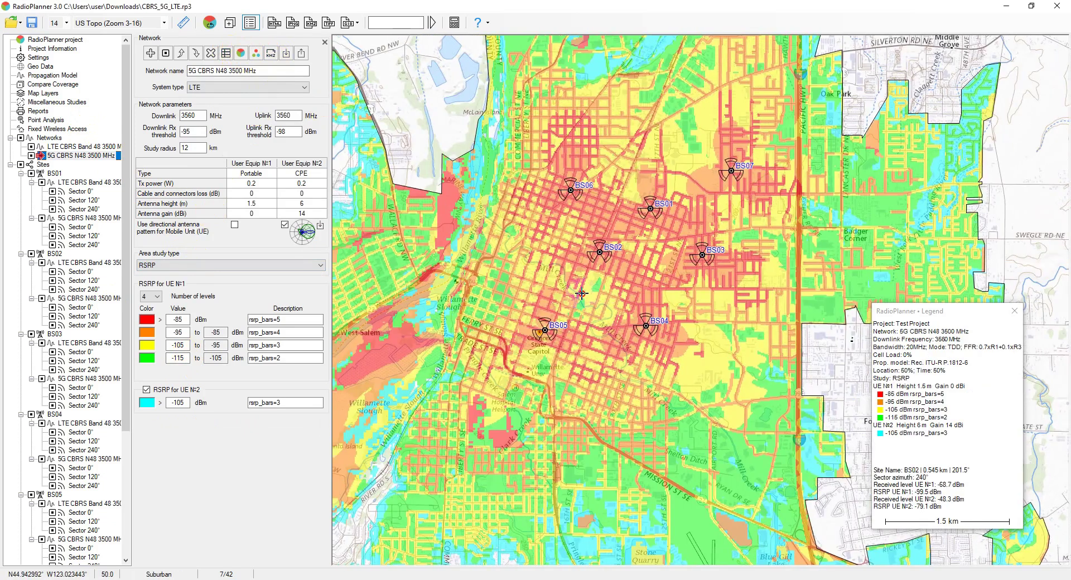
{"action": "left_click_drag", "start_coordinate": [582, 295], "coordinate": [619, 287]}
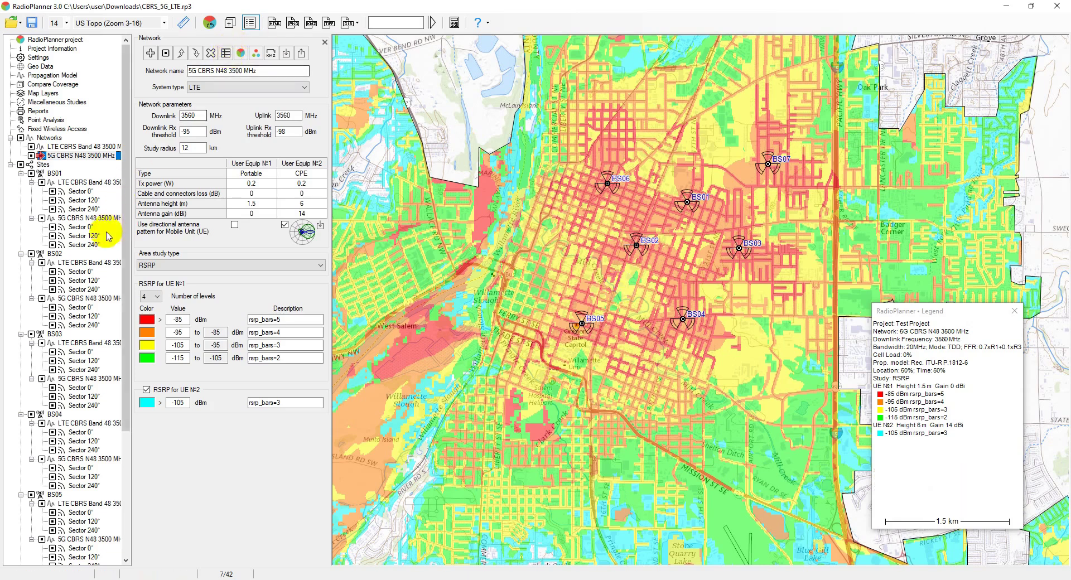
{"action": "left_click", "coordinate": [84, 227]}
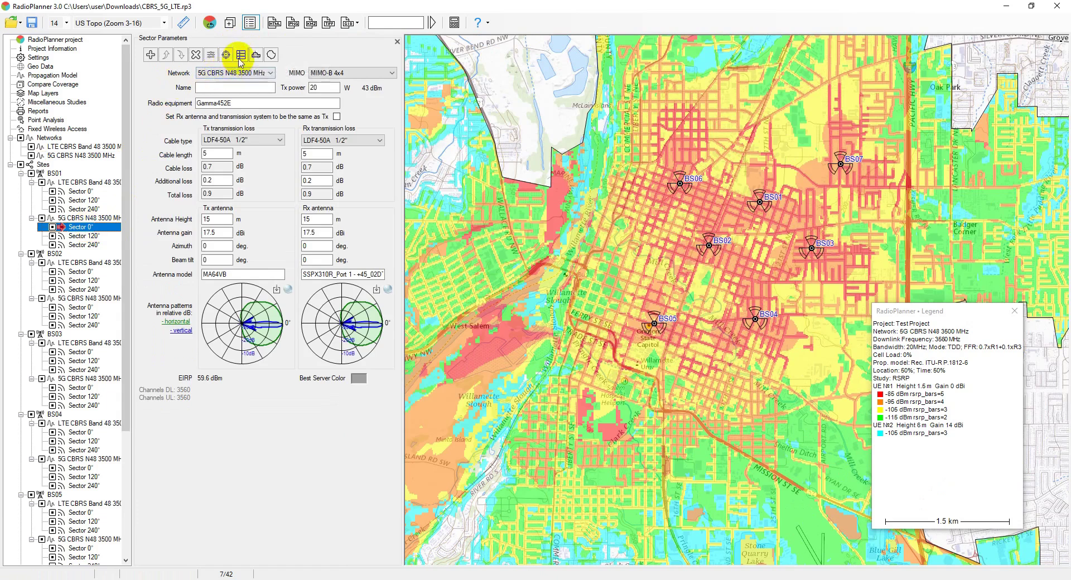
- View the sector's LTE Additional Options without changes, then return to the 5G CBRS N48 3500 MHz network
{"action": "left_click", "coordinate": [241, 55]}
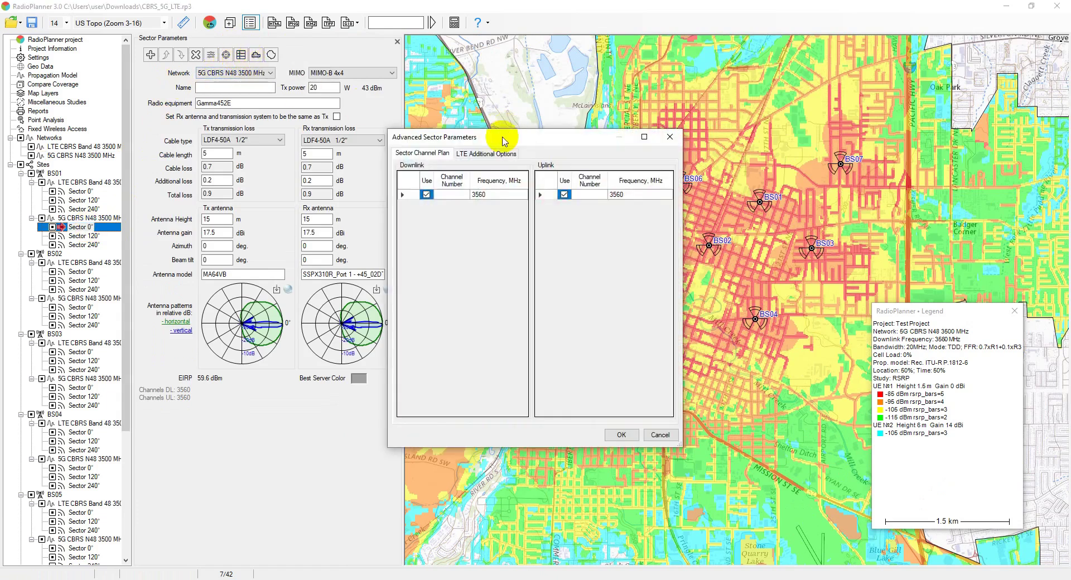
{"action": "left_click", "coordinate": [491, 154]}
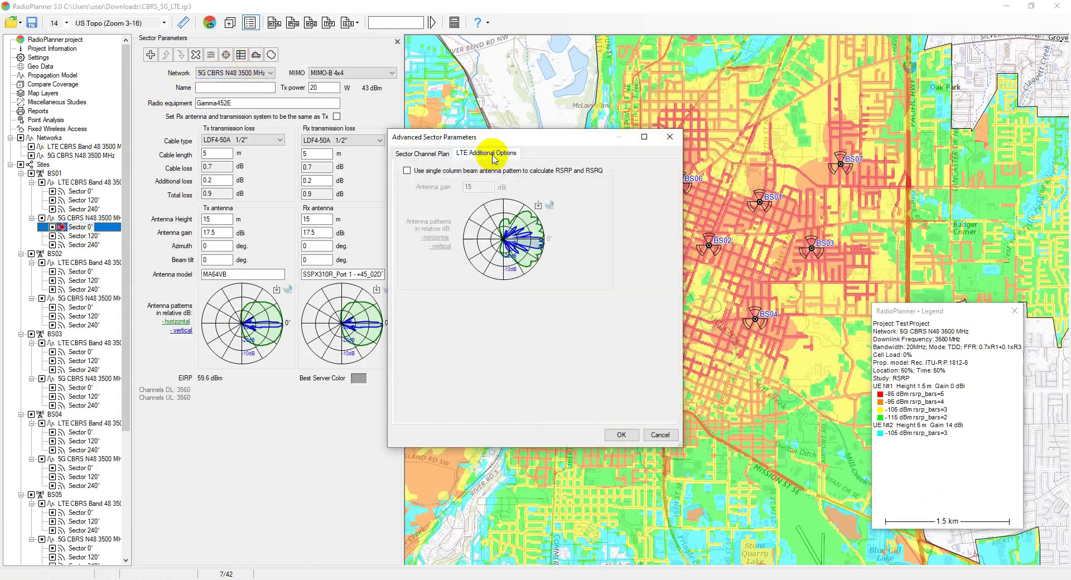
{"action": "left_click", "coordinate": [670, 138]}
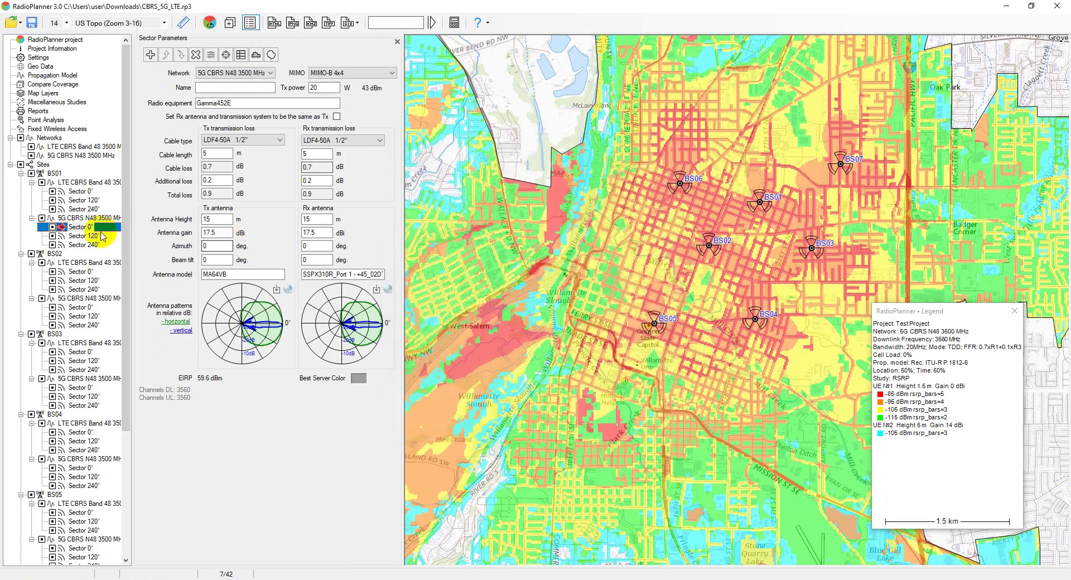
{"action": "left_click", "coordinate": [84, 155]}
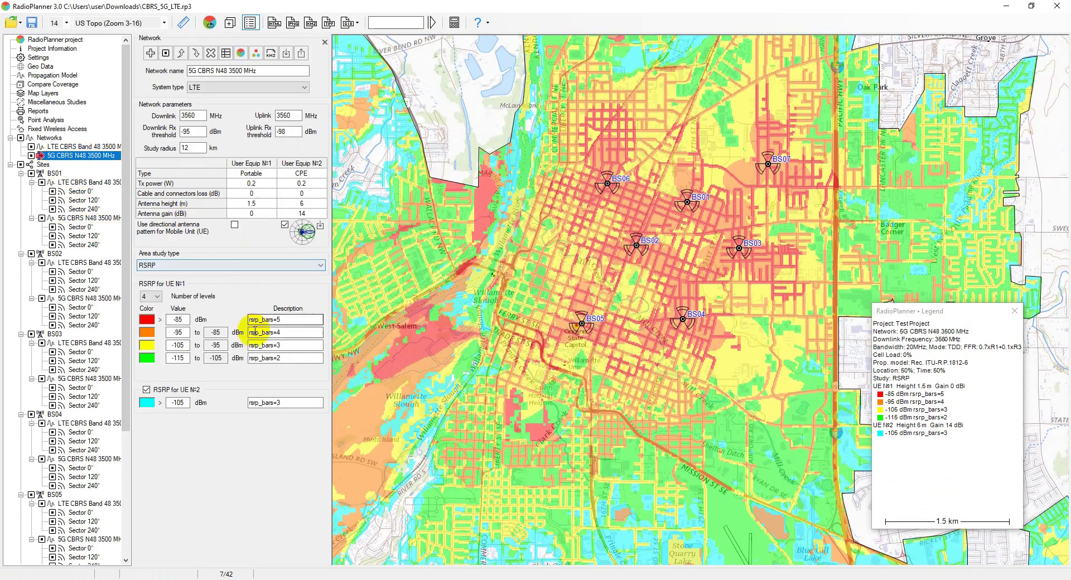
- Set the 5G study type to RSRQ and recalculate, yielding five levels from -11 to -20 dB
{"action": "left_click", "coordinate": [232, 270]}
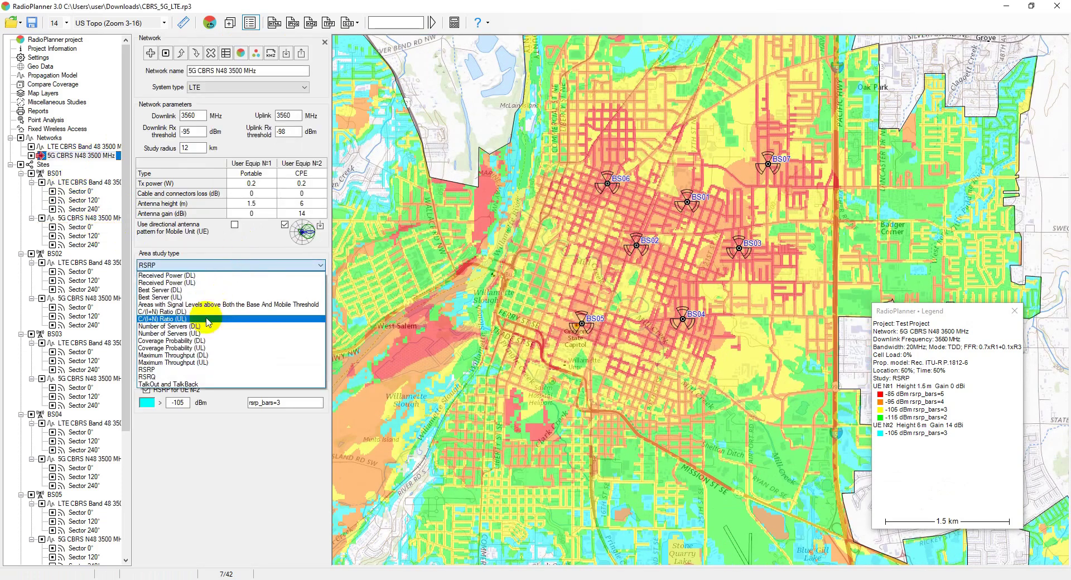
{"action": "left_click", "coordinate": [268, 271]}
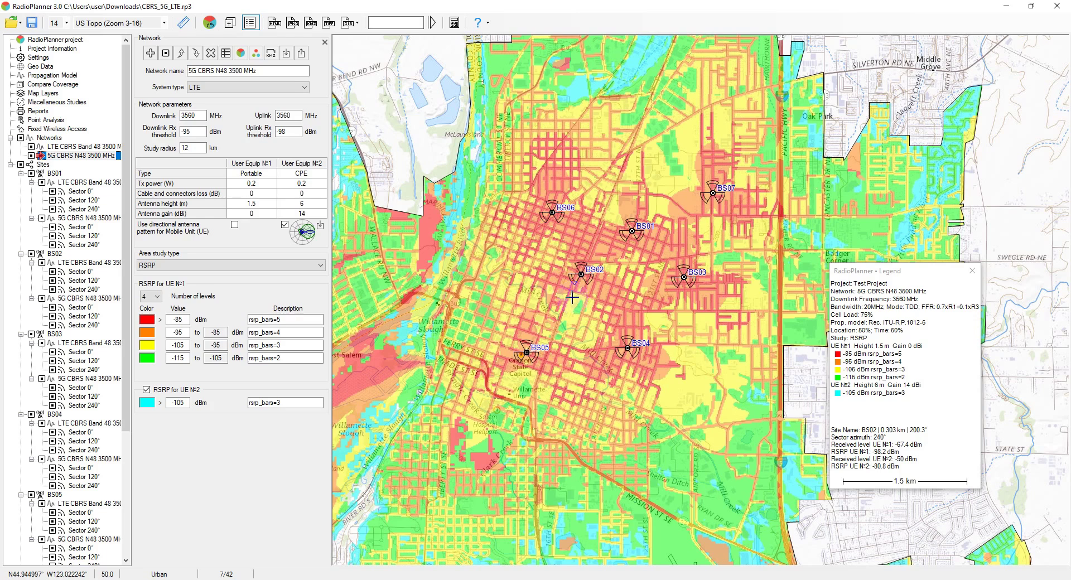
{"action": "left_click", "coordinate": [268, 267]}
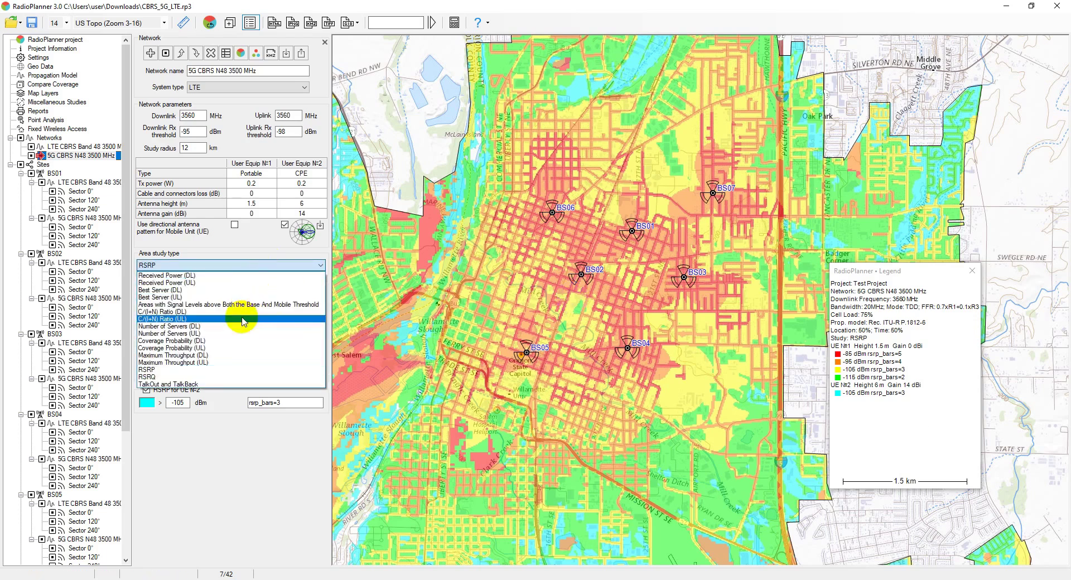
{"action": "left_click", "coordinate": [221, 377]}
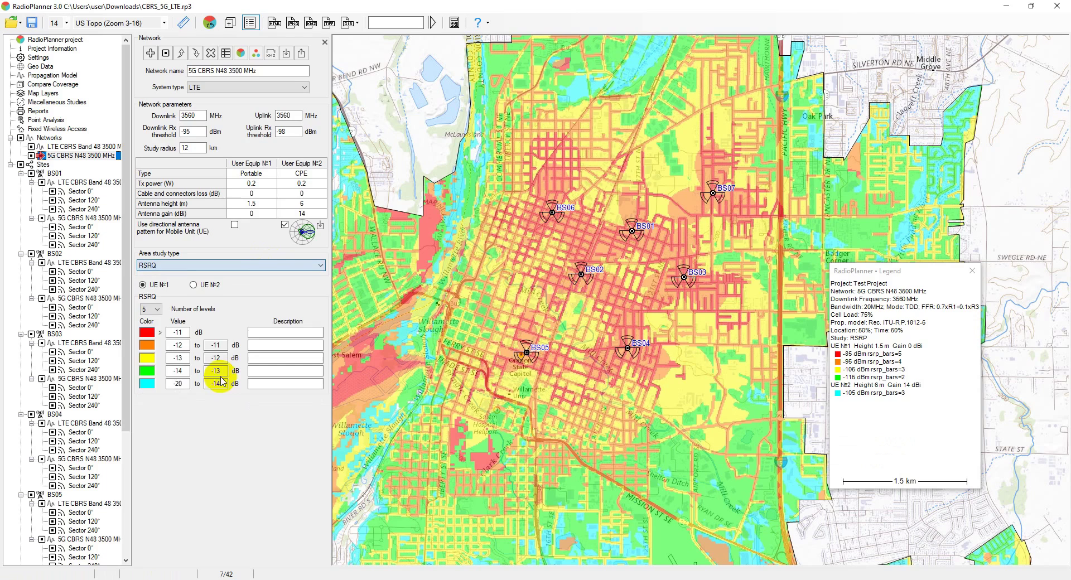
{"action": "left_click", "coordinate": [240, 53]}
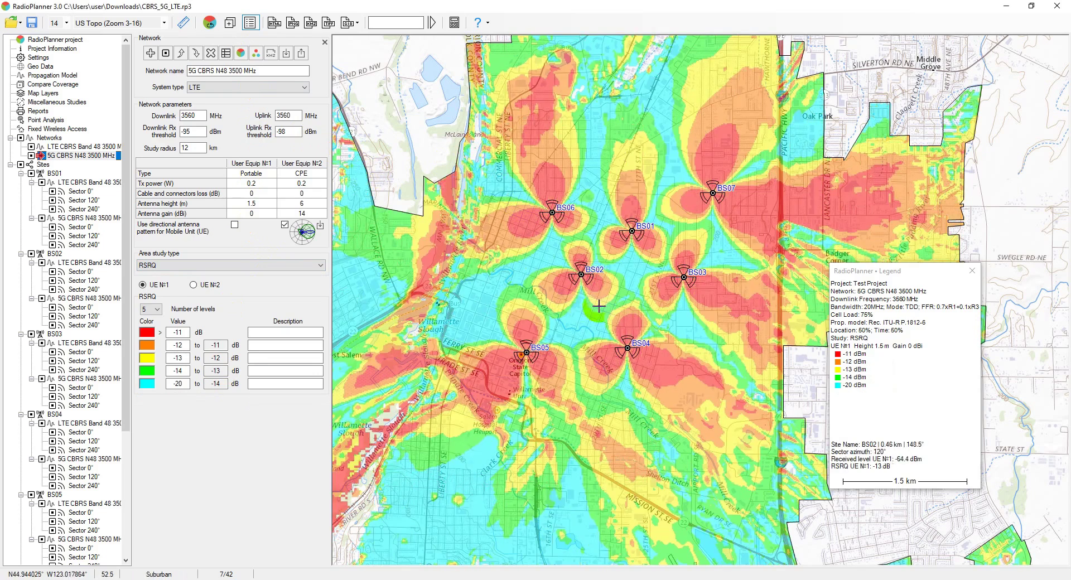
{"action": "scroll", "coordinate": [598, 306], "scroll_direction": "up", "scroll_amount": 2}
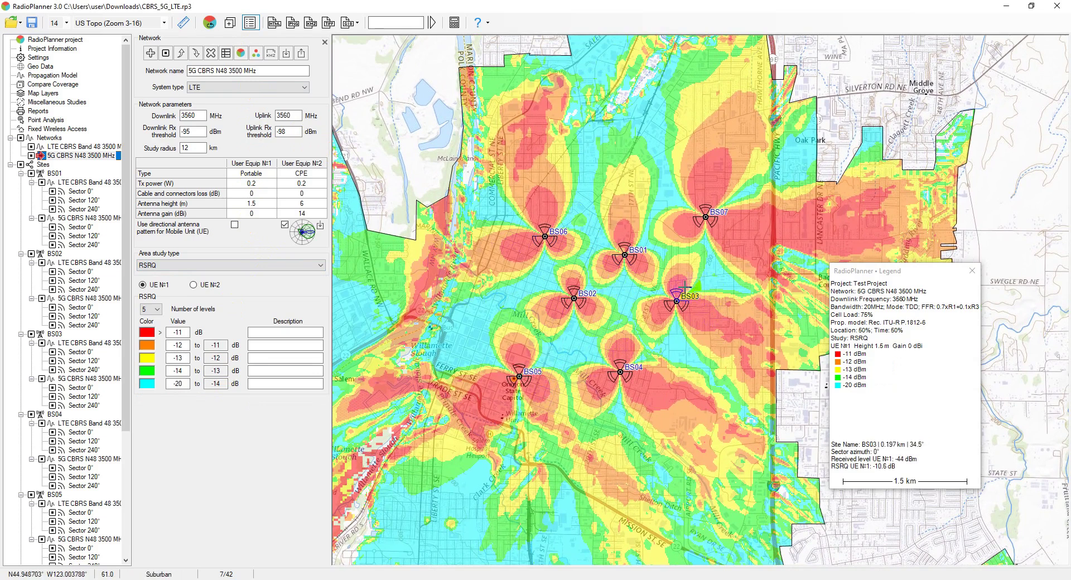
{"action": "mouse_move", "coordinate": [541, 270]}
{"action": "left_mouse_down"}
{"action": "mouse_move", "coordinate": [527, 245]}
{"action": "mouse_move", "coordinate": [539, 277]}
{"action": "left_mouse_up"}
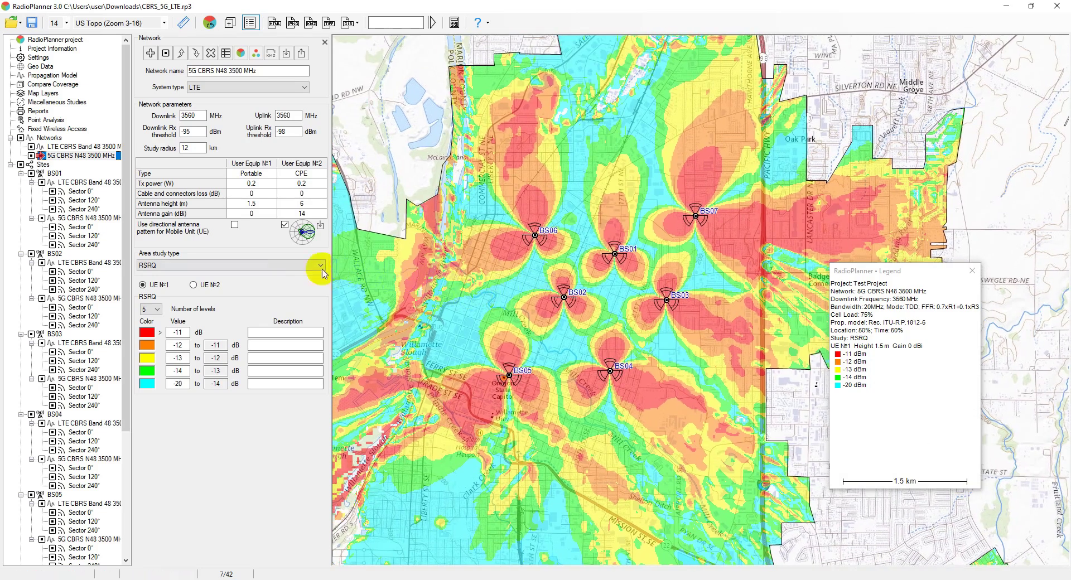
- Switch the 5G study to C/(I+N) Ratio (DL) and calculate its coverage
{"action": "left_click", "coordinate": [280, 266]}
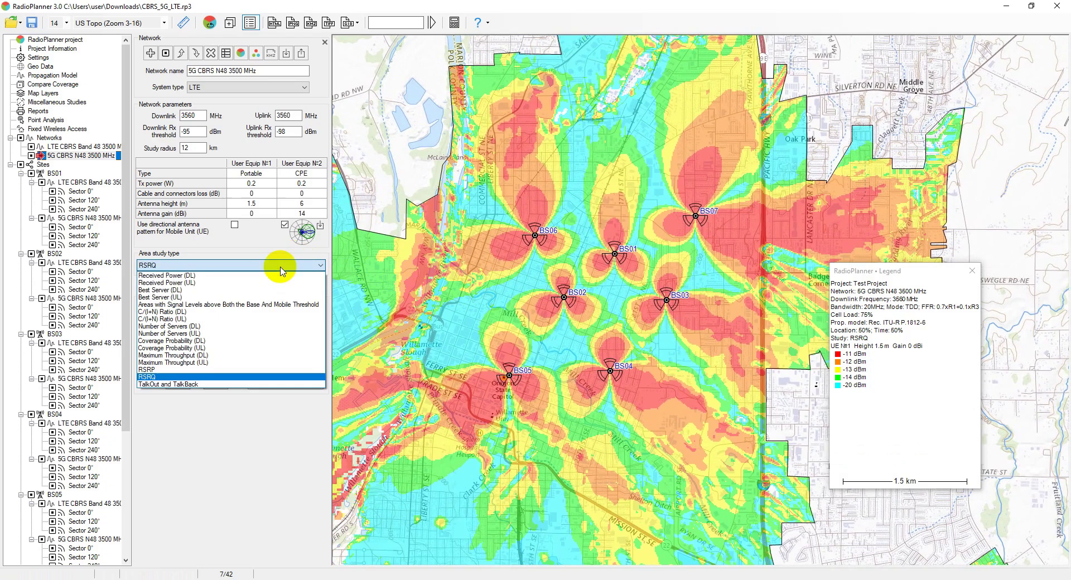
{"action": "left_click", "coordinate": [248, 314]}
{"action": "left_click", "coordinate": [240, 53]}
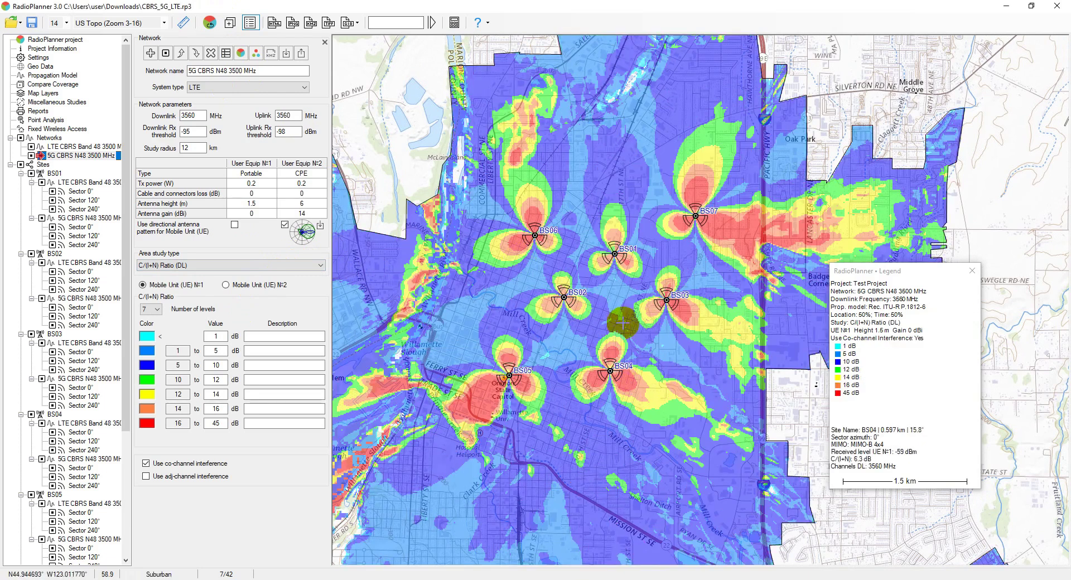
- Pan and zoom the C/(I+N) map to inspect coverage around BS02 and BS05
{"action": "left_click_drag", "start_coordinate": [686, 294], "coordinate": [660, 314]}
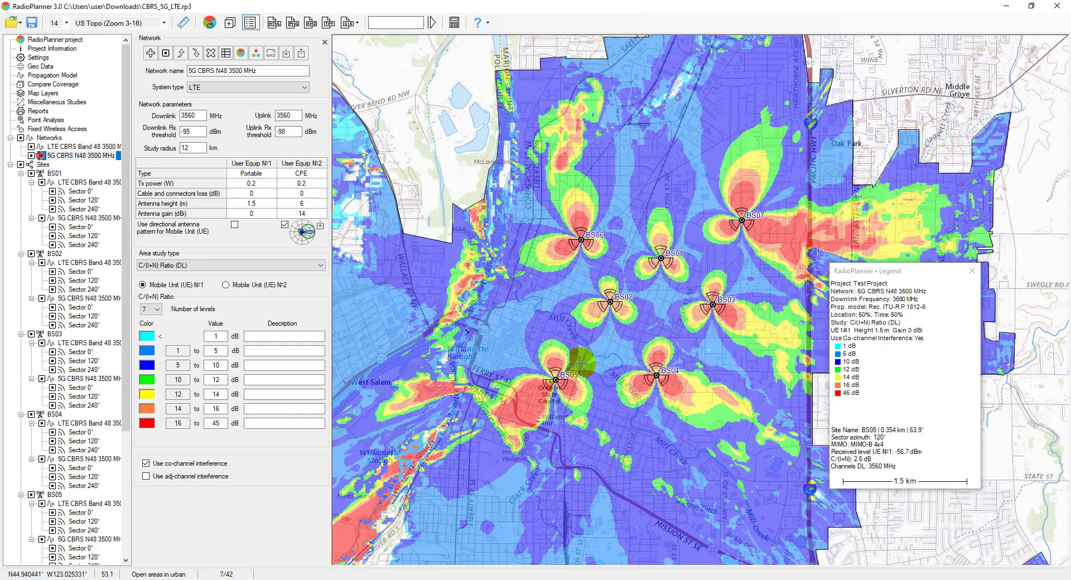
{"action": "left_click_drag", "start_coordinate": [655, 377], "coordinate": [636, 343]}
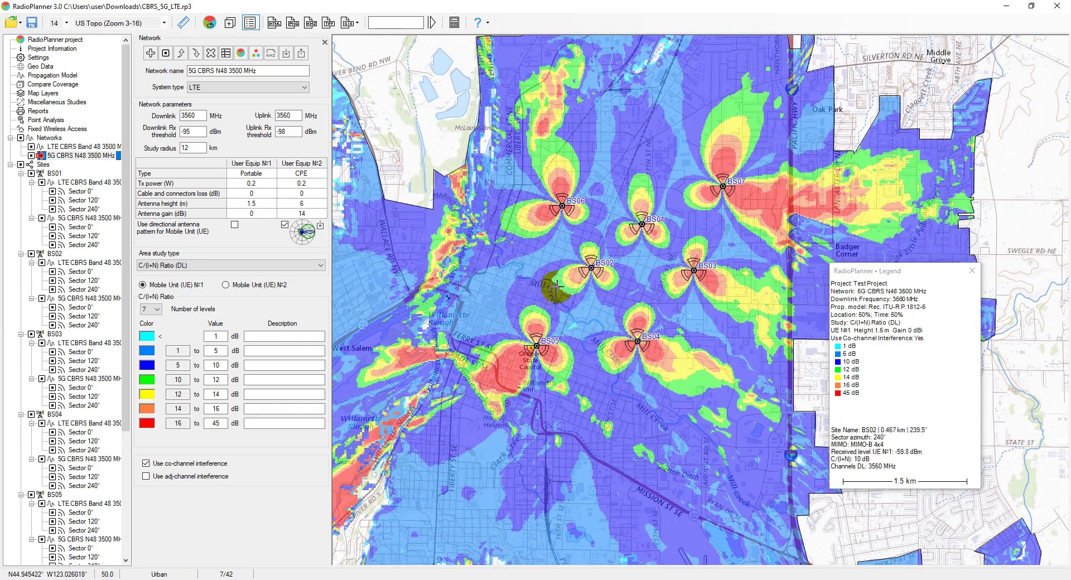
{"action": "left_click_drag", "start_coordinate": [582, 275], "coordinate": [595, 298]}
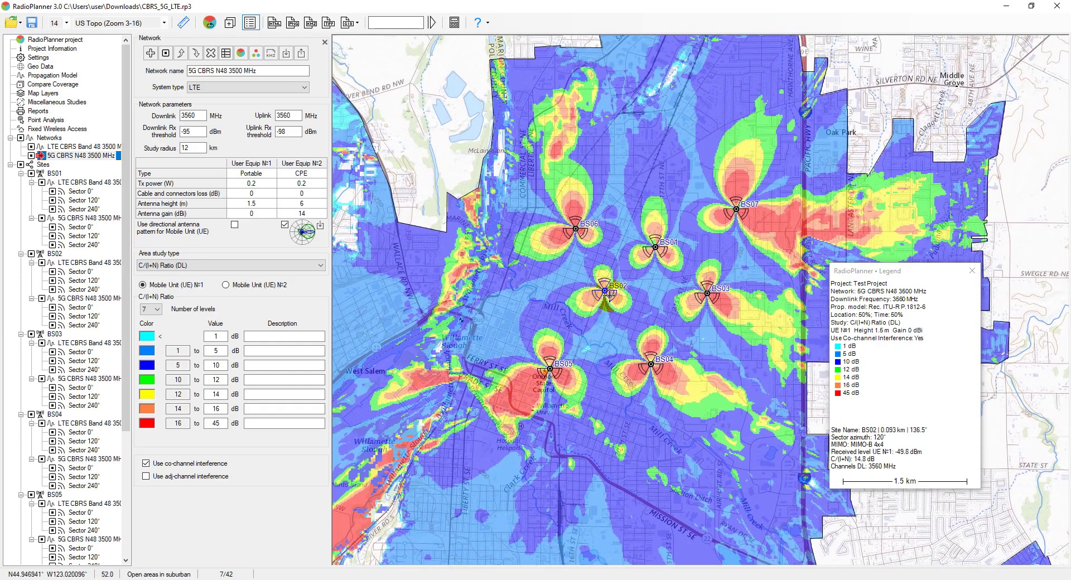
{"action": "scroll", "coordinate": [612, 301], "scroll_direction": "down", "scroll_amount": 1}
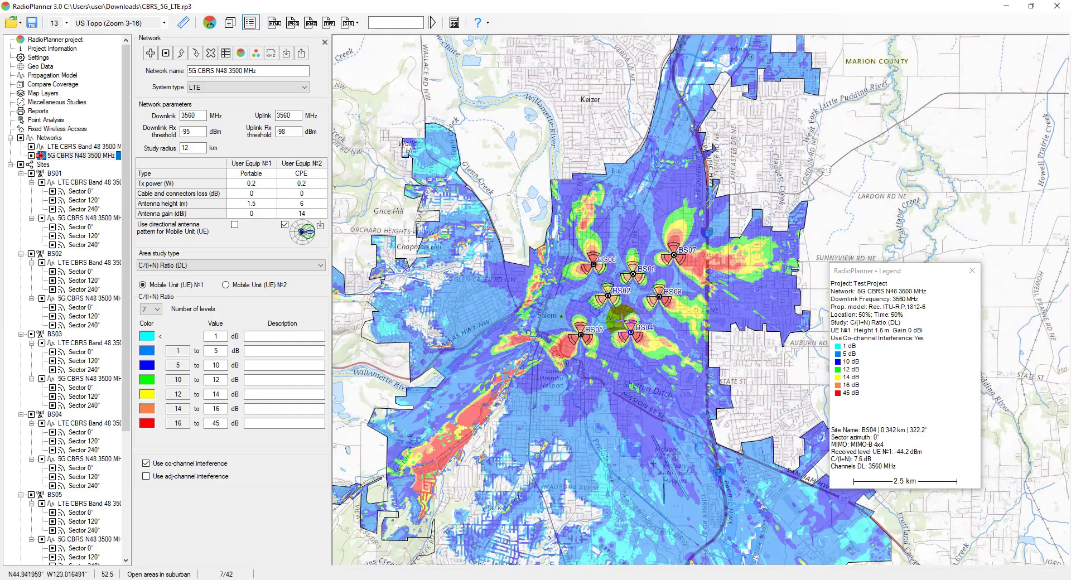
{"action": "scroll", "coordinate": [619, 297], "scroll_direction": "down", "scroll_amount": 1}
{"action": "left_click_drag", "start_coordinate": [625, 295], "coordinate": [625, 274]}
{"action": "scroll", "coordinate": [629, 273], "scroll_direction": "up", "scroll_amount": 2}
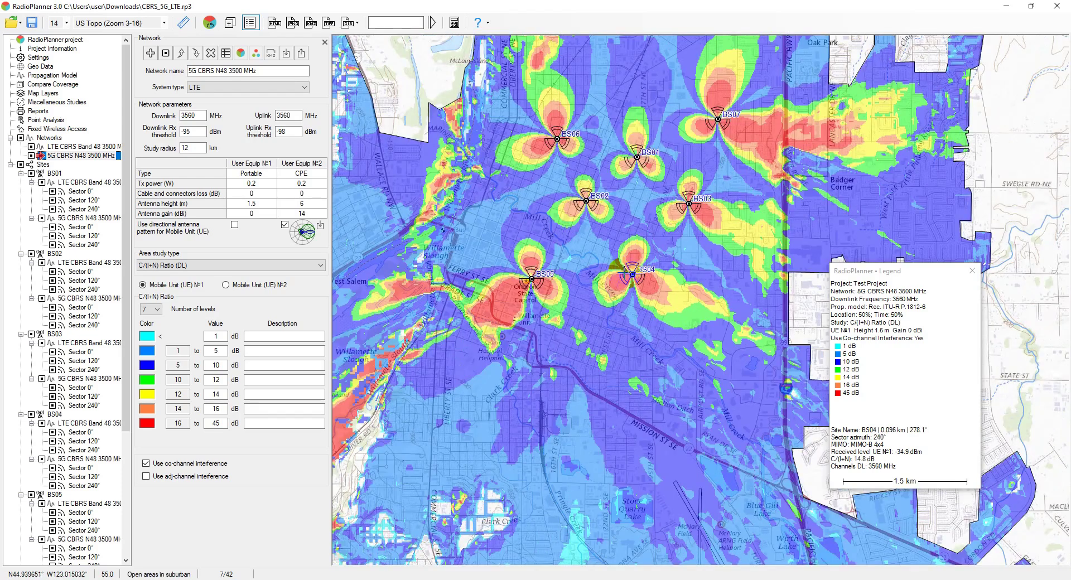
{"action": "left_click_drag", "start_coordinate": [636, 211], "coordinate": [643, 313]}
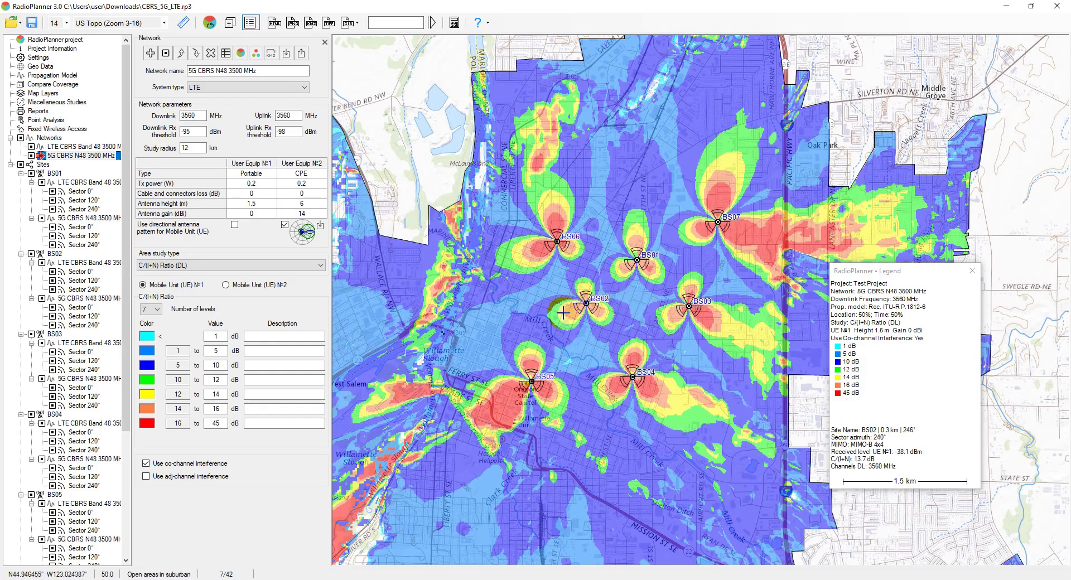
{"action": "left_click_drag", "start_coordinate": [563, 385], "coordinate": [548, 370]}
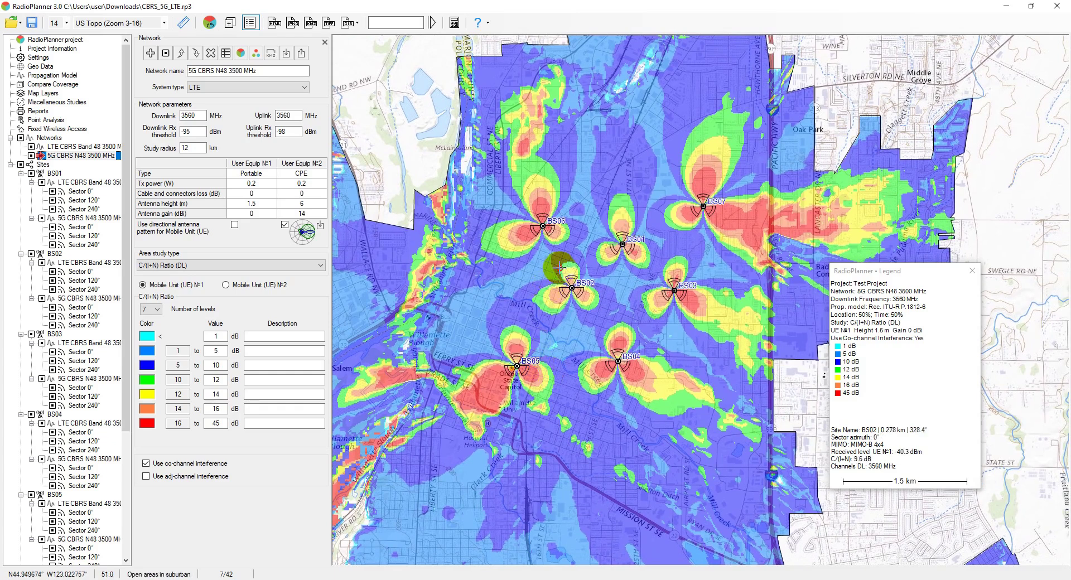
{"action": "scroll", "coordinate": [519, 209], "scroll_direction": "up", "scroll_amount": 1}
{"action": "left_click", "coordinate": [227, 54]}
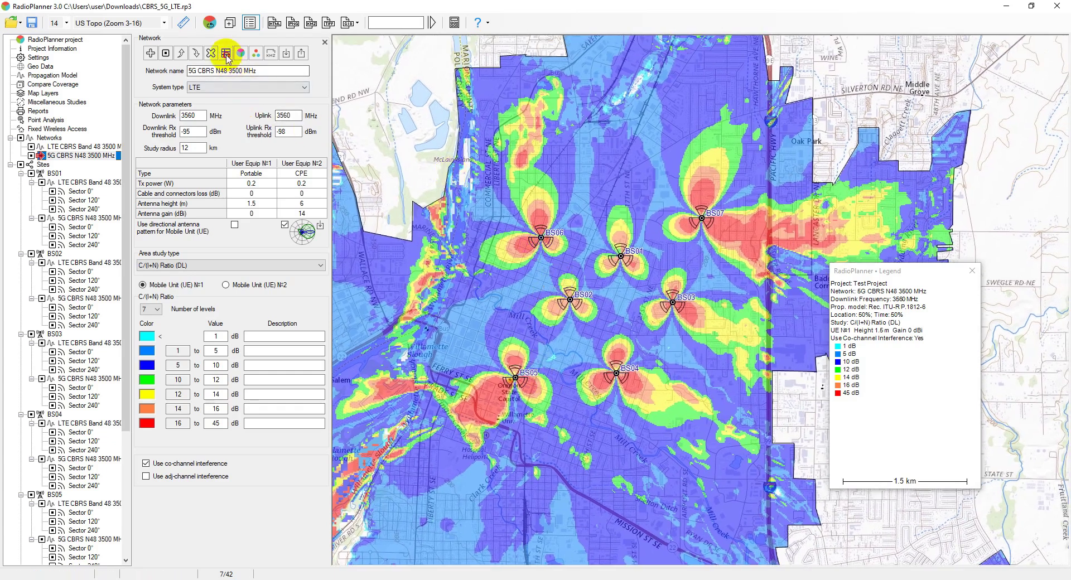
{"action": "left_click", "coordinate": [538, 90]}
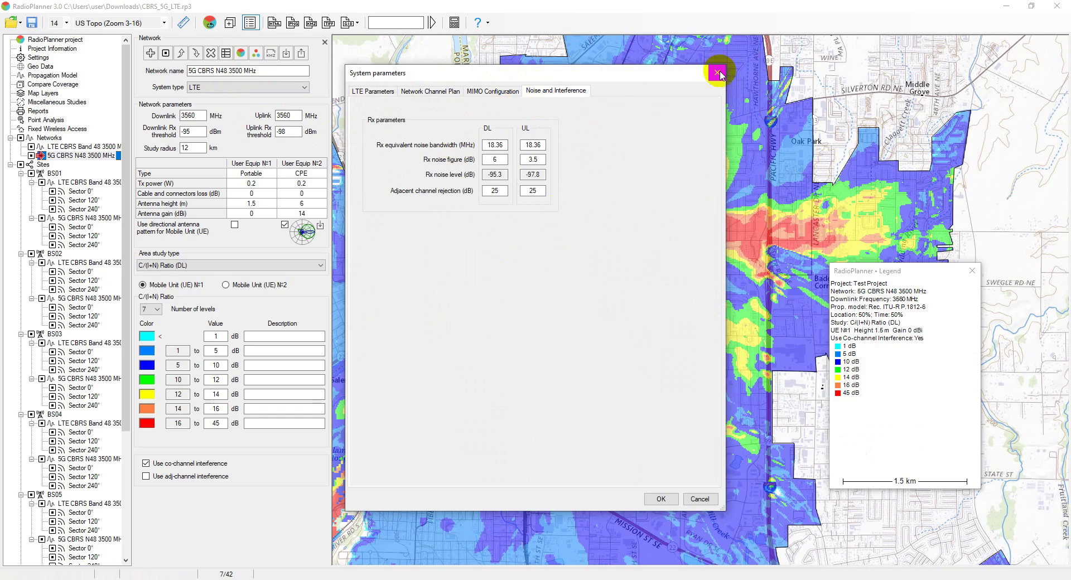
{"action": "left_click", "coordinate": [717, 73]}
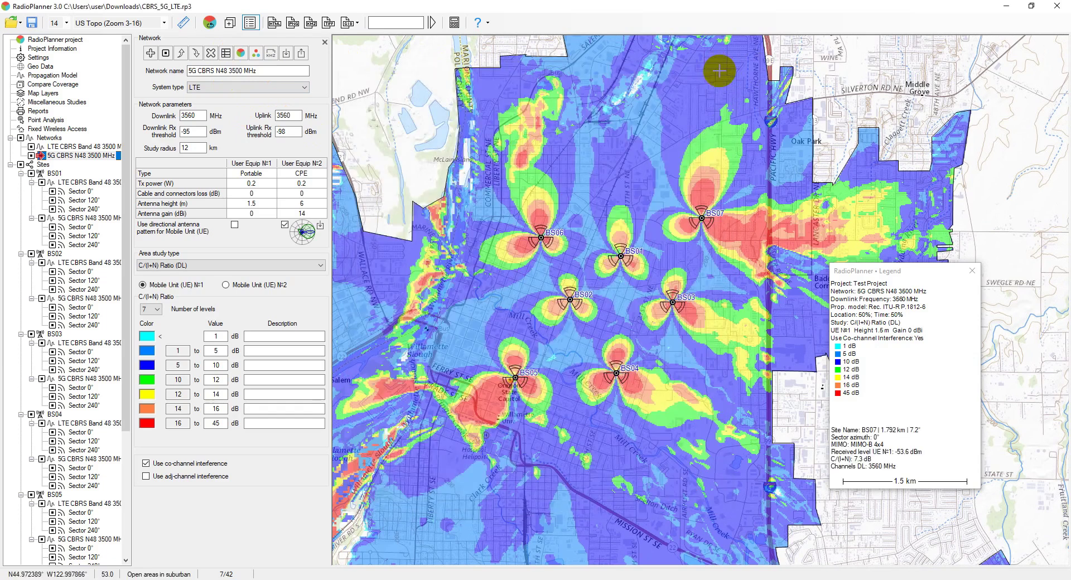
{"action": "left_click", "coordinate": [301, 266]}
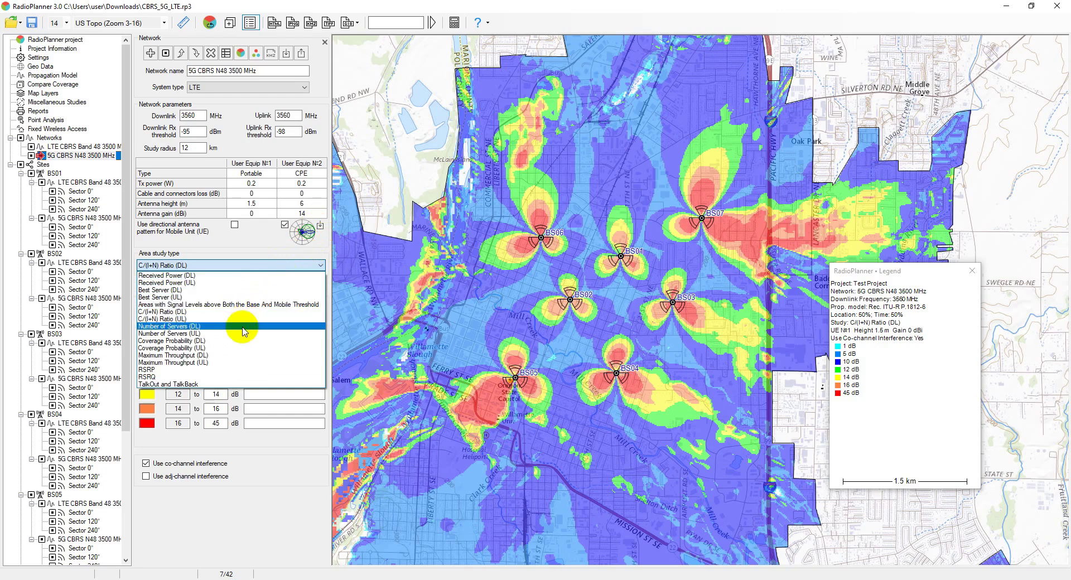
- Calculate the 5G Maximum Throughput (DL) map and bring up the system parameters throughput tables
{"action": "left_click", "coordinate": [190, 356]}
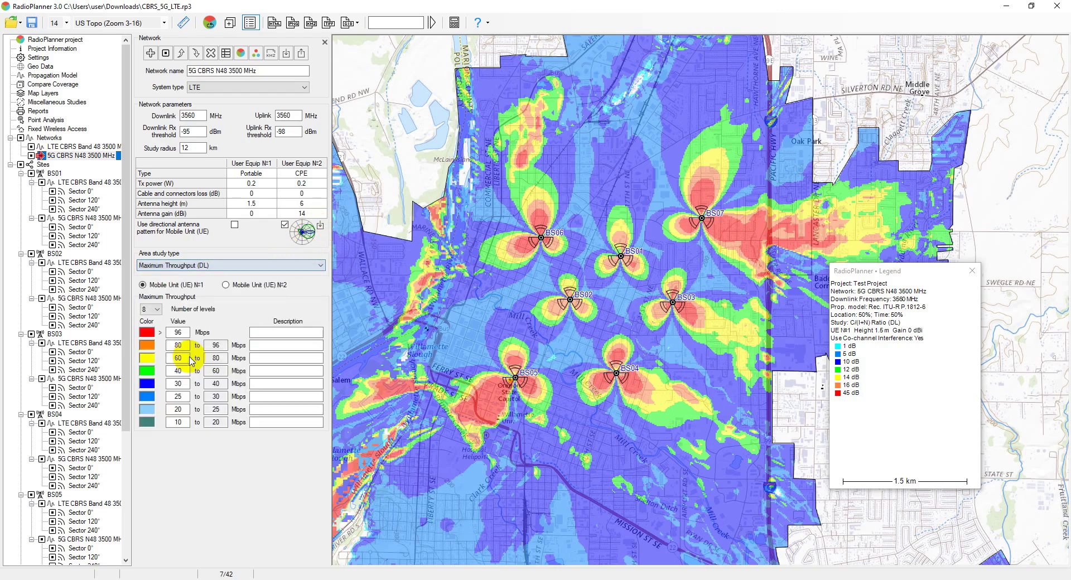
{"action": "left_click", "coordinate": [241, 53]}
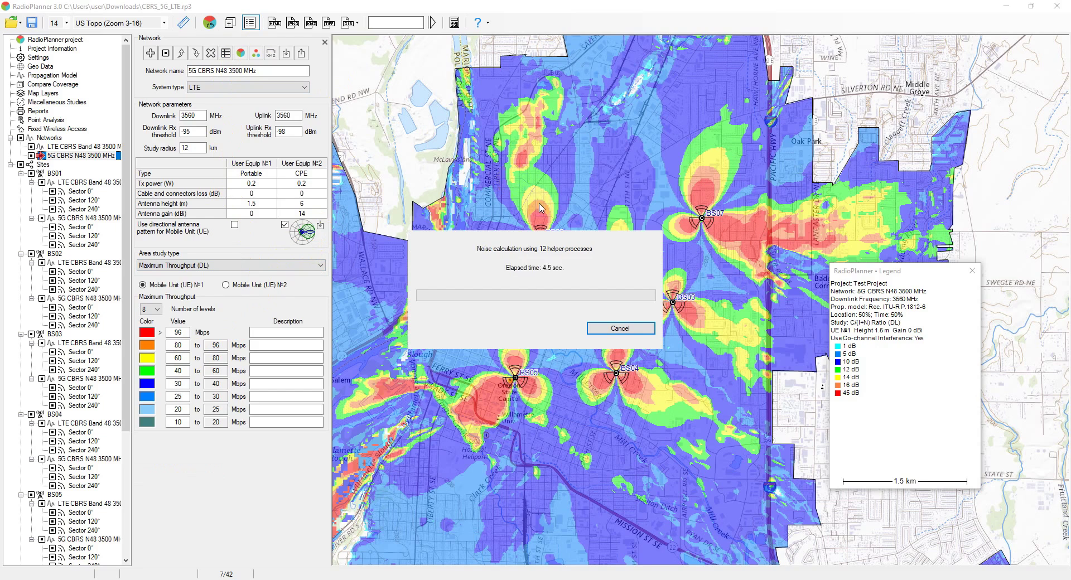
{"action": "left_click", "coordinate": [226, 53]}
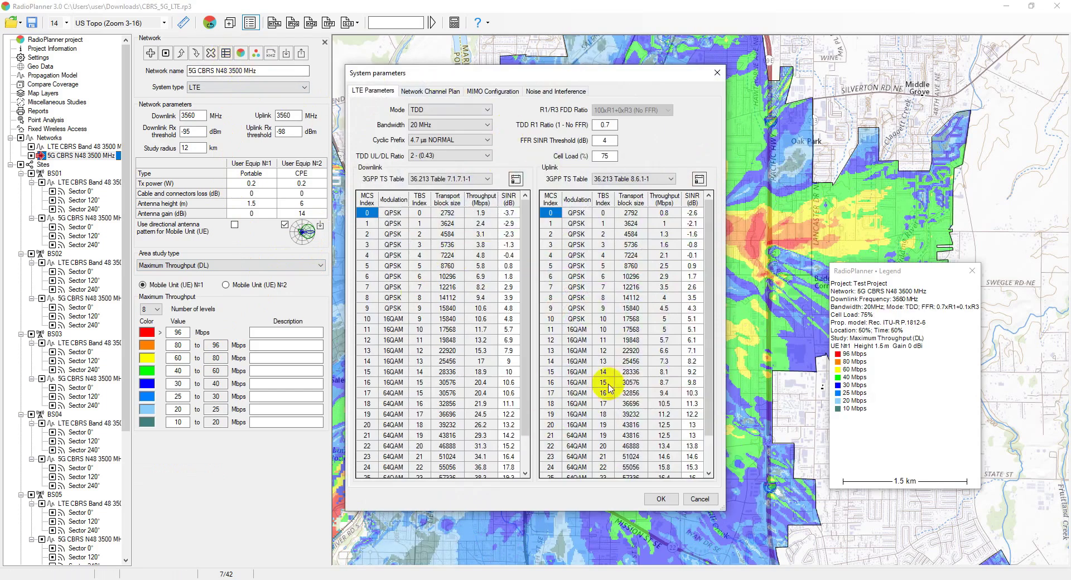
- Close the system parameters and pan the throughput map to inspect coverage
{"action": "left_click", "coordinate": [718, 72]}
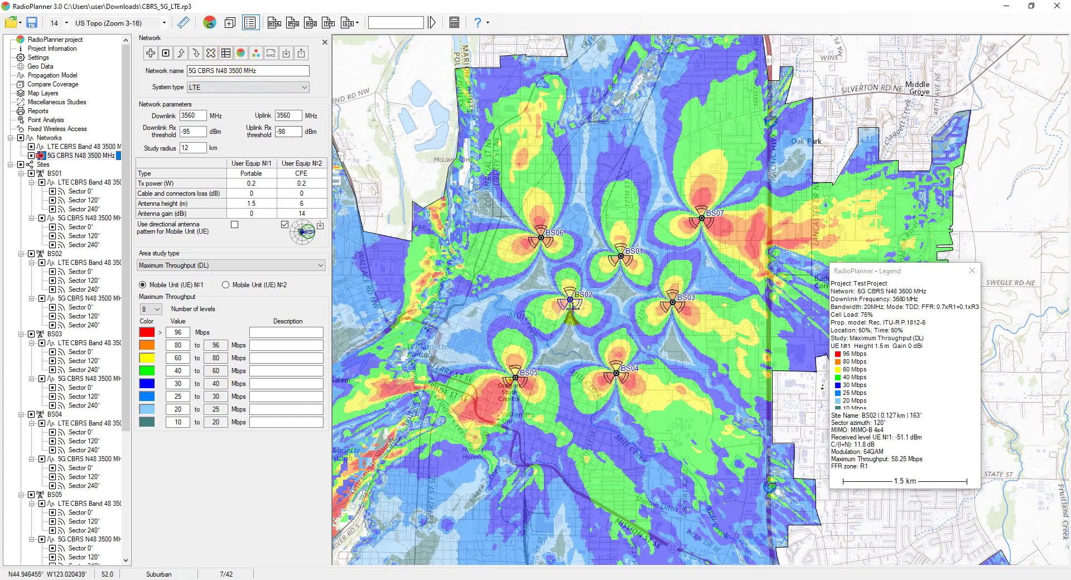
{"action": "left_click_drag", "start_coordinate": [572, 304], "coordinate": [573, 281]}
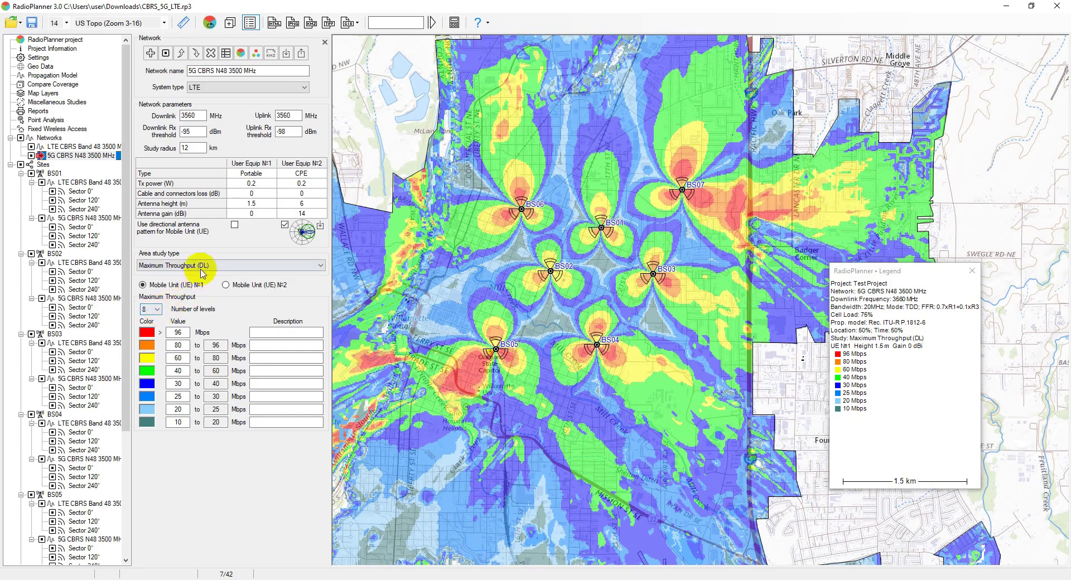
- Calculate a Number of Servers (DL) study for the 5G network and pan and zoom the map
{"action": "left_click", "coordinate": [195, 265]}
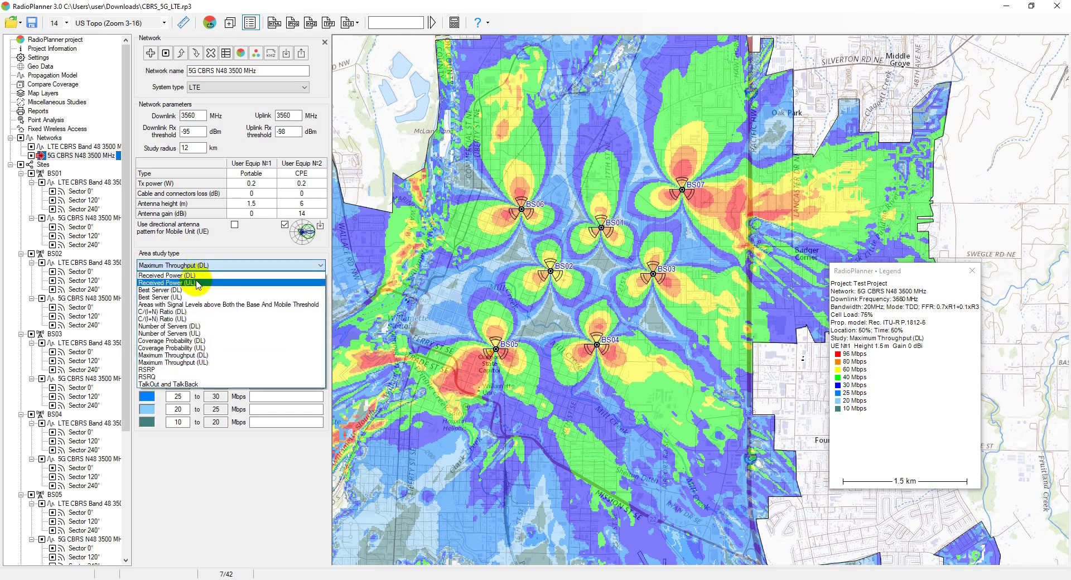
{"action": "left_click", "coordinate": [177, 326]}
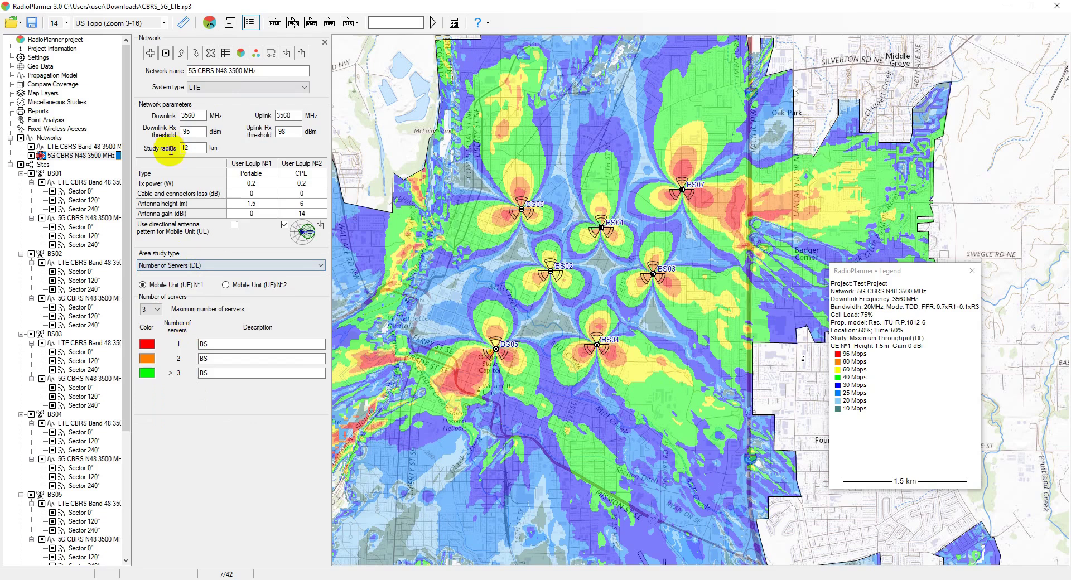
{"action": "left_click", "coordinate": [241, 54]}
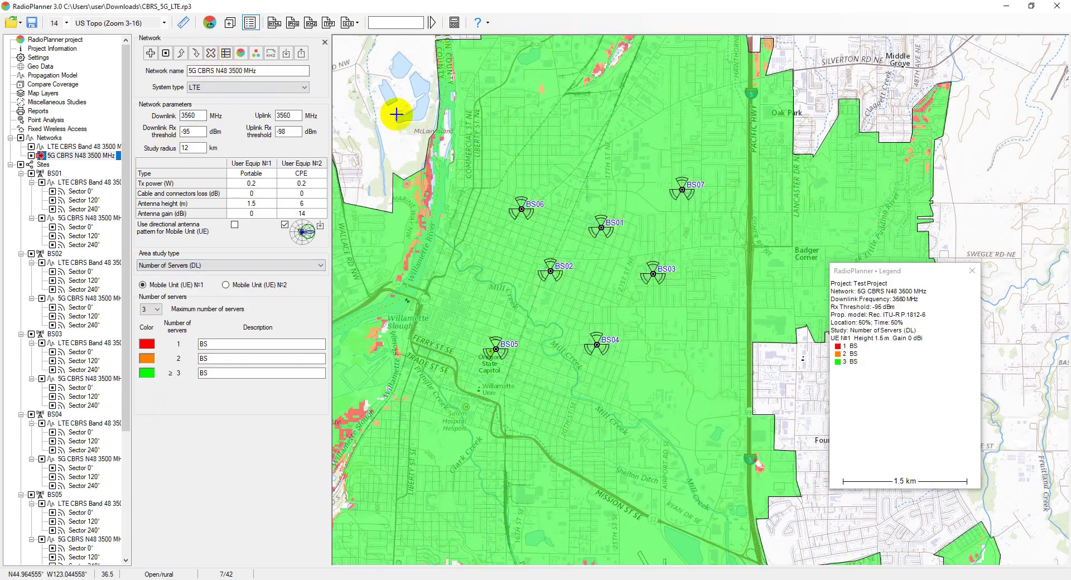
{"action": "left_click_drag", "start_coordinate": [559, 370], "coordinate": [617, 312]}
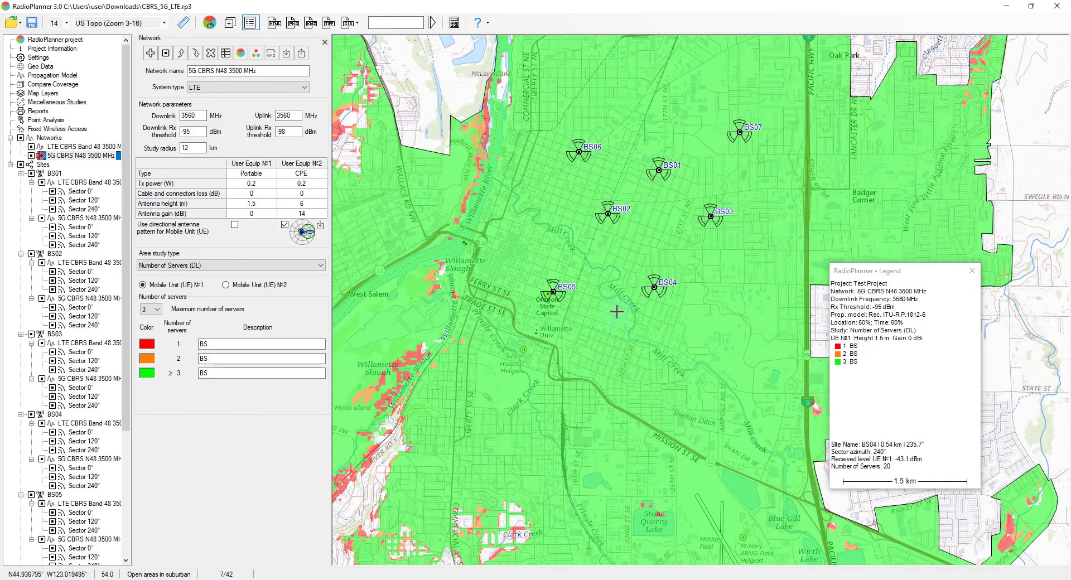
{"action": "scroll", "coordinate": [617, 312], "scroll_direction": "down", "scroll_amount": 1}
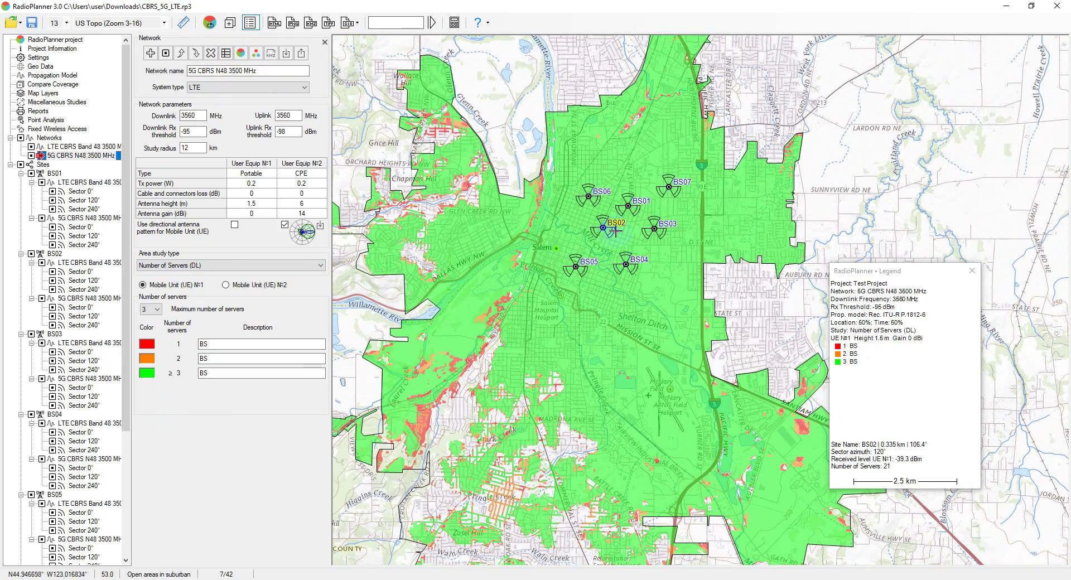
{"action": "scroll", "coordinate": [614, 231], "scroll_direction": "up", "scroll_amount": 1}
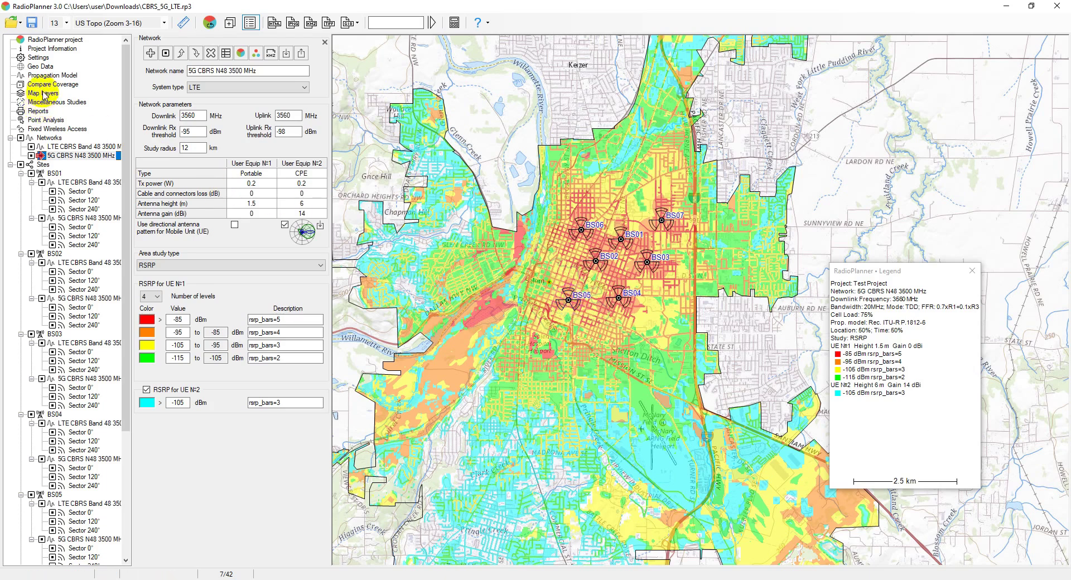
- Probe several points north of the sites with Point Analysis, analysing BS02's LTE Sector 0° path
{"action": "left_click", "coordinate": [46, 119]}
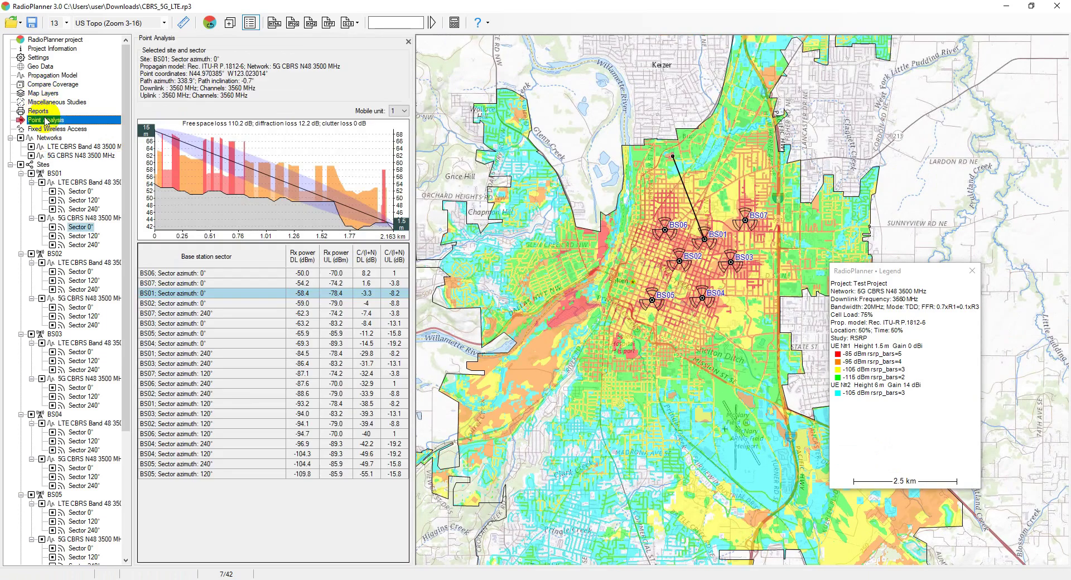
{"action": "left_click", "coordinate": [647, 173]}
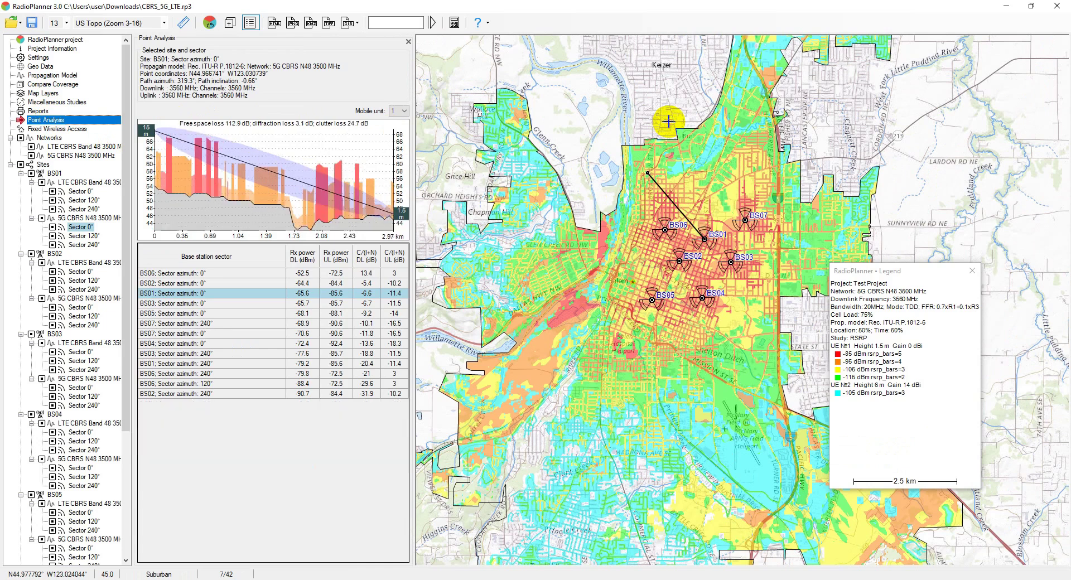
{"action": "left_click", "coordinate": [669, 121]}
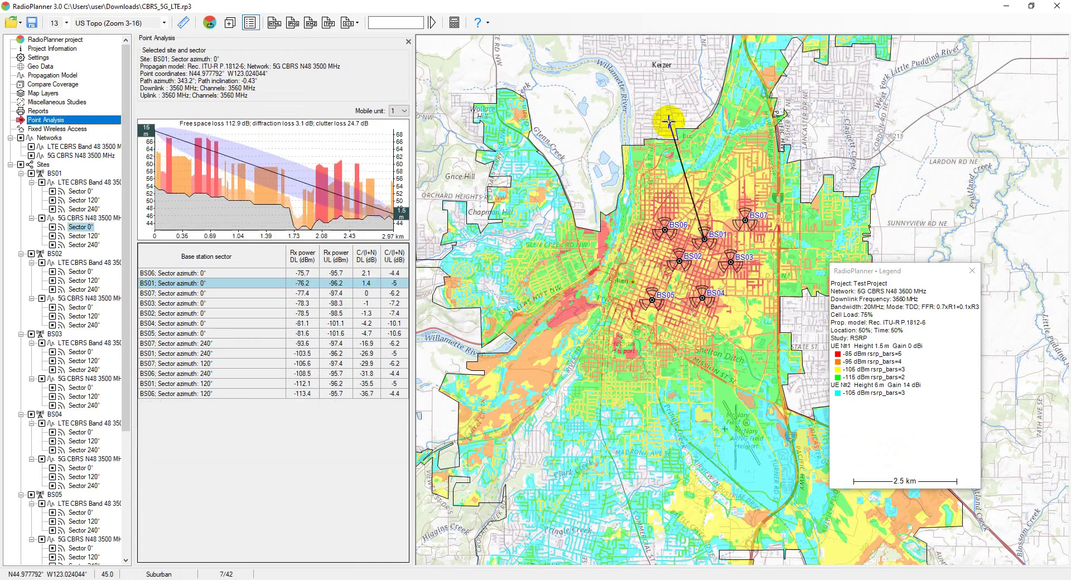
{"action": "left_click", "coordinate": [571, 133]}
{"action": "left_click", "coordinate": [528, 126]}
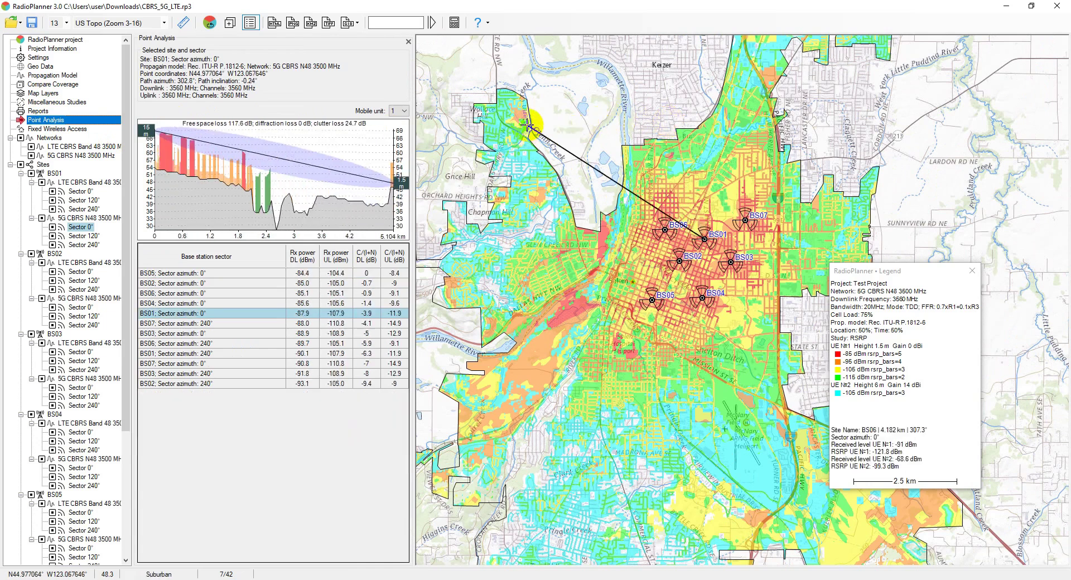
{"action": "left_click", "coordinate": [557, 95]}
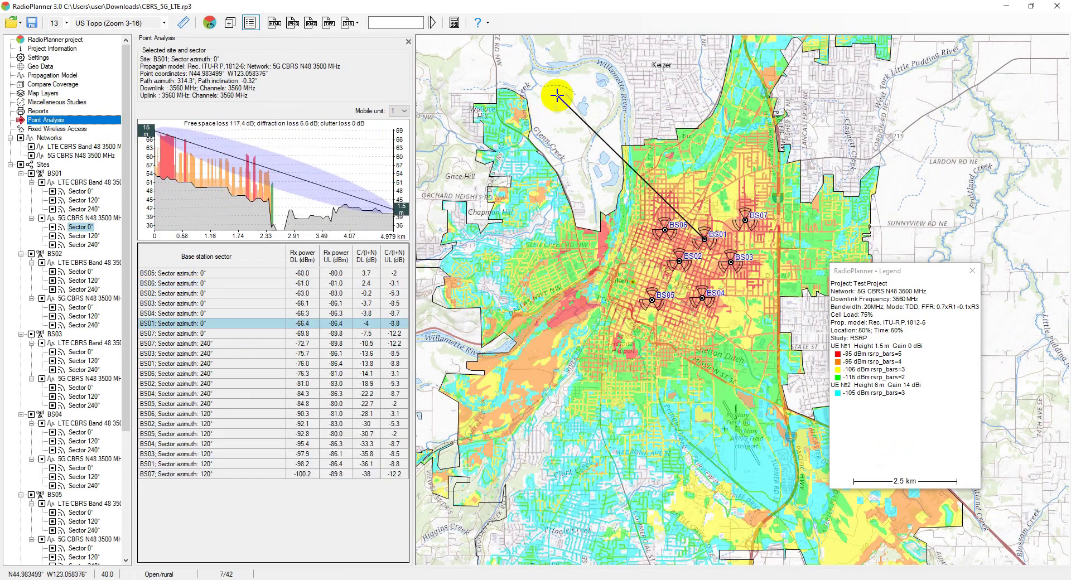
{"action": "left_click", "coordinate": [79, 273]}
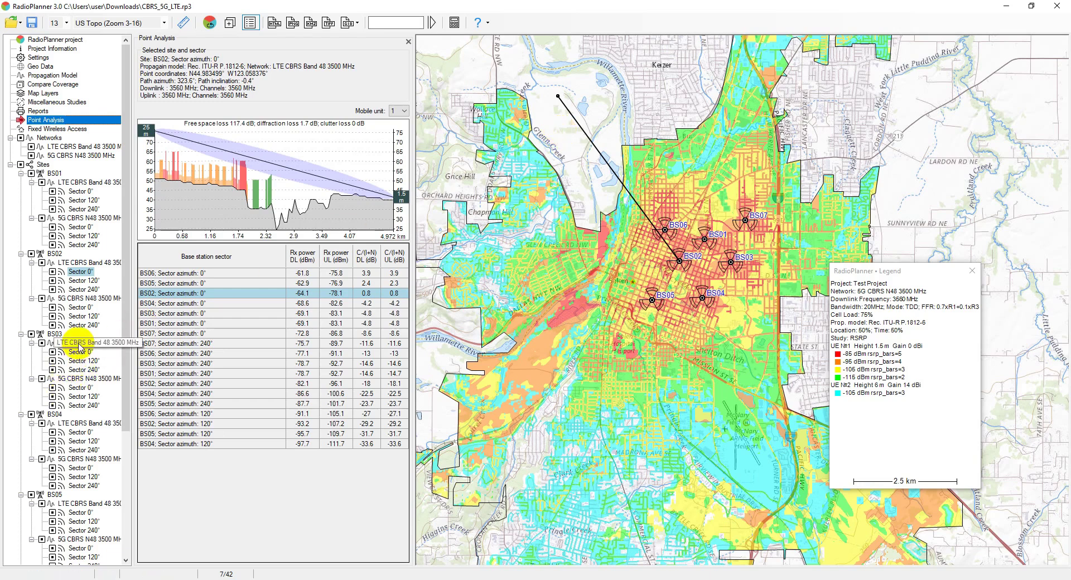
- Move the analysis point west and northwest and analyse BS03's 5G Sector 0° path
{"action": "left_click", "coordinate": [514, 174]}
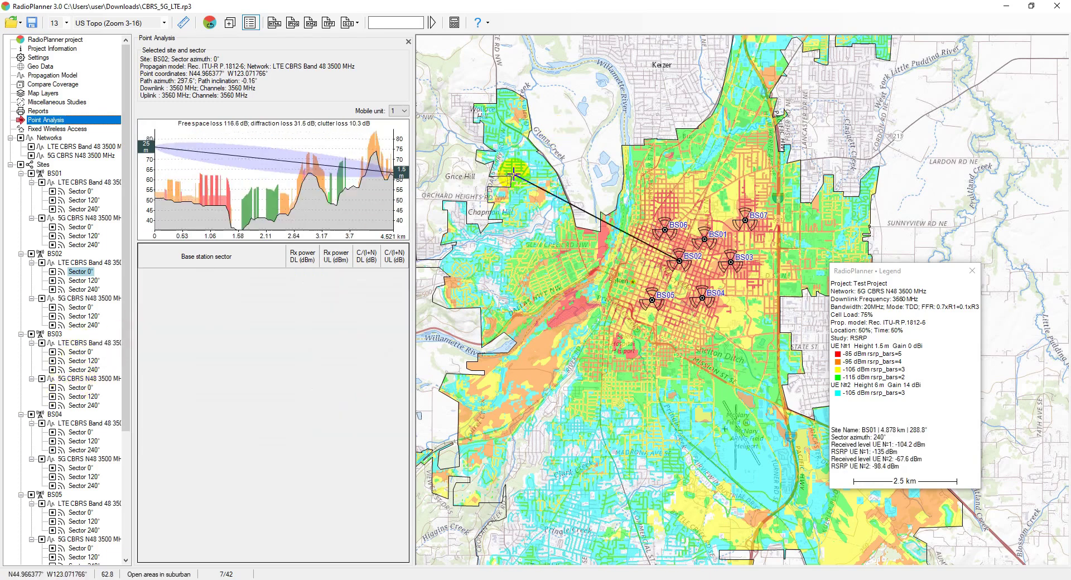
{"action": "left_click", "coordinate": [512, 125]}
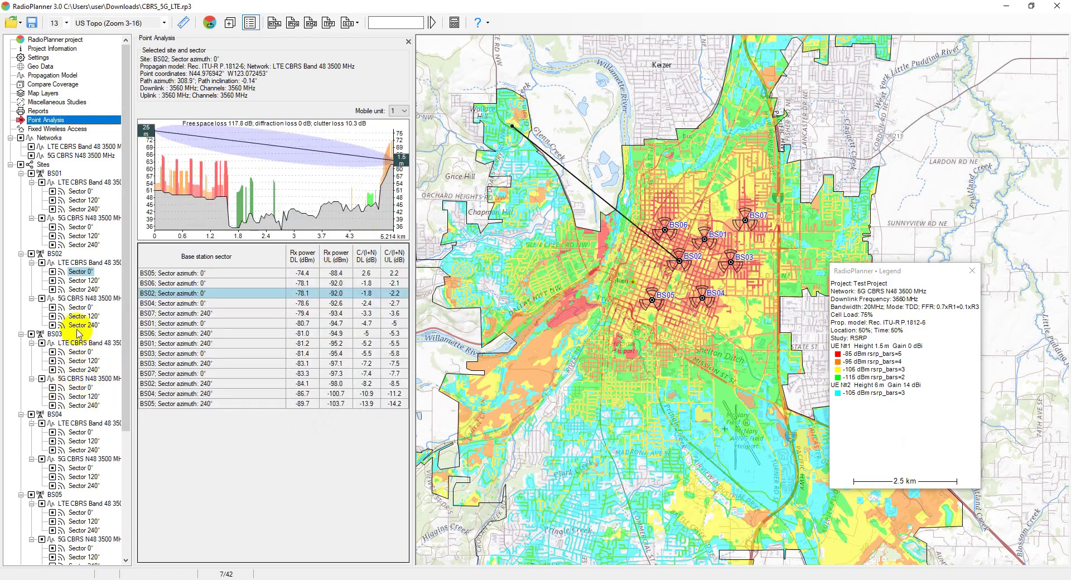
{"action": "left_click", "coordinate": [78, 386]}
{"action": "scroll", "coordinate": [78, 386], "scroll_direction": "down", "scroll_amount": 6}
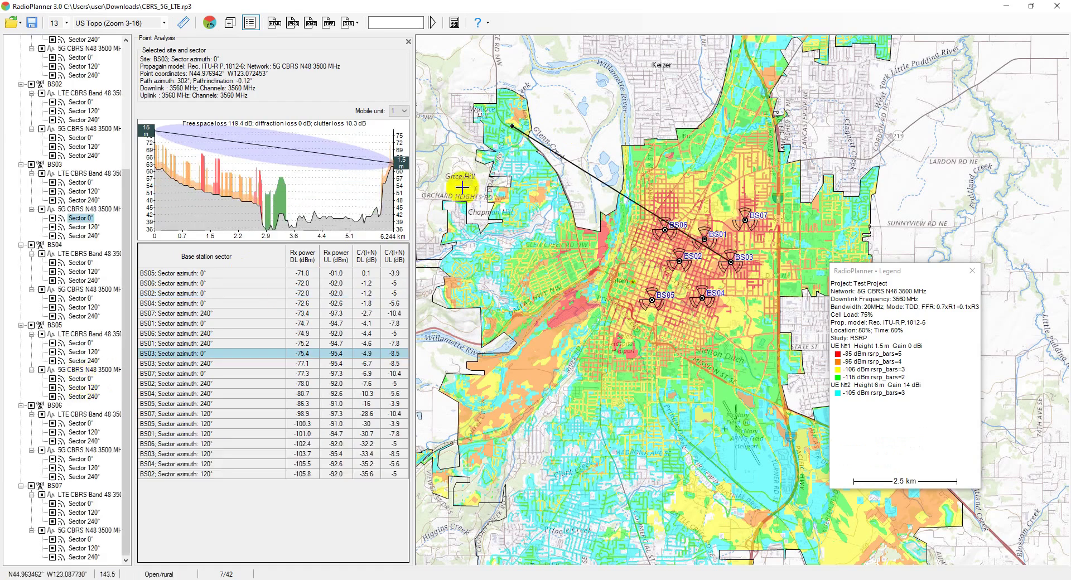
- Refine the analysis point at the northwest corner, then close Point Analysis and pan the map
{"action": "left_click", "coordinate": [529, 213]}
{"action": "left_click", "coordinate": [496, 135]}
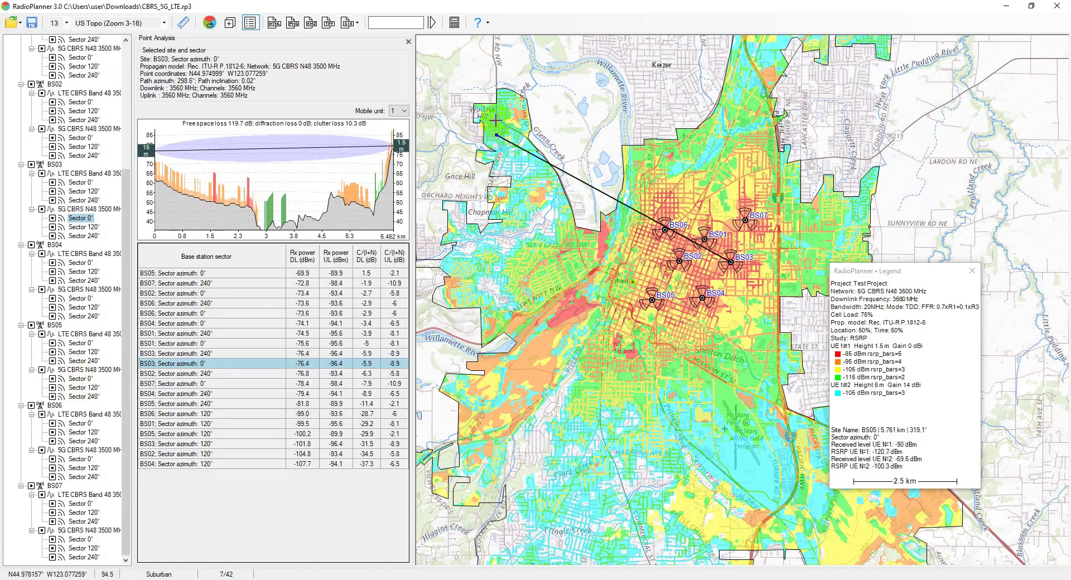
{"action": "left_click", "coordinate": [497, 117]}
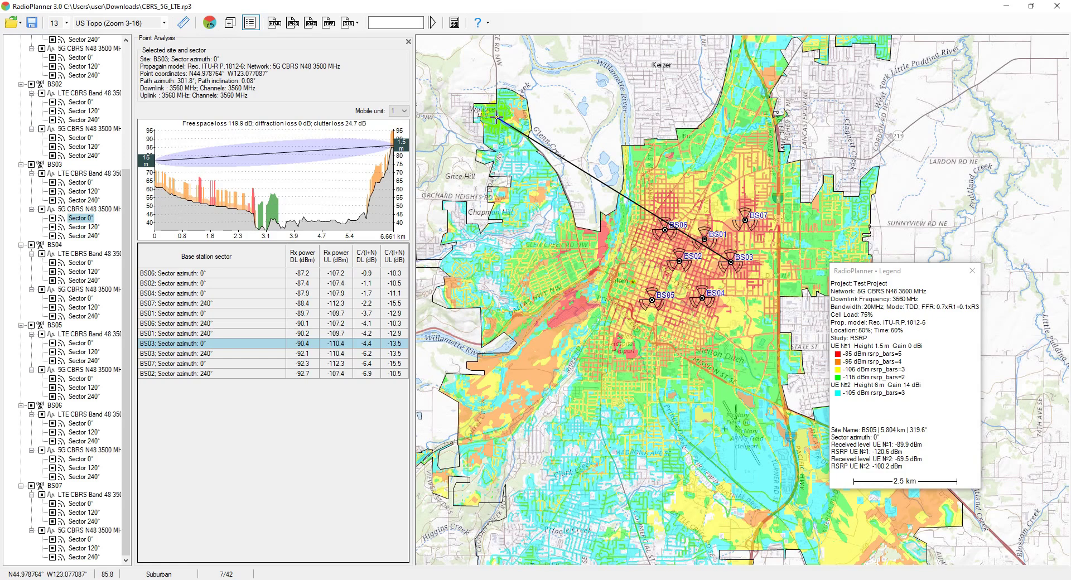
{"action": "left_click", "coordinate": [410, 45]}
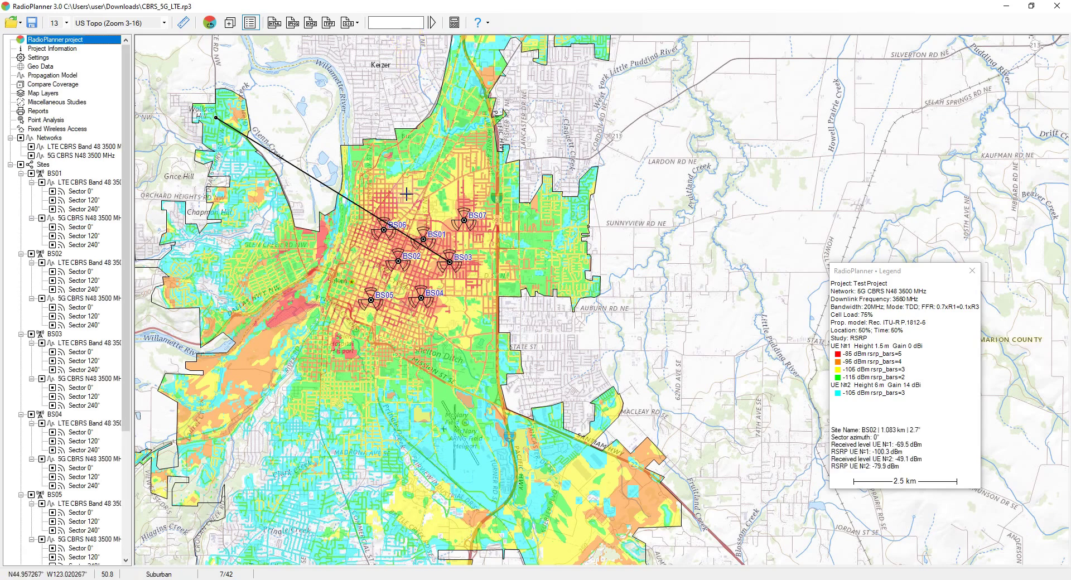
{"action": "left_click_drag", "start_coordinate": [407, 195], "coordinate": [527, 185]}
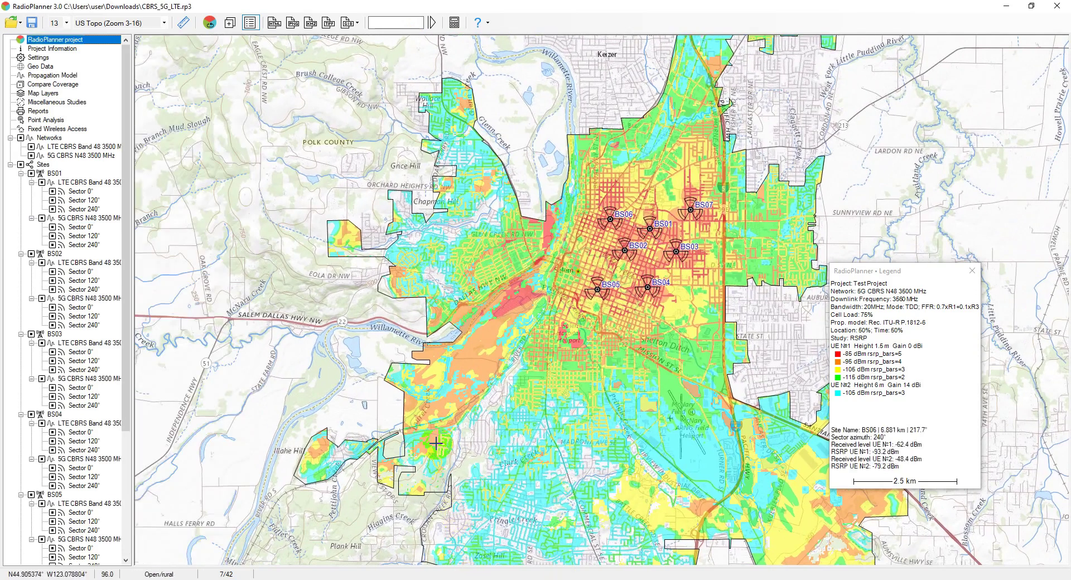
- Save the 5G RSRP coverage for comparison and calculate the LTE CBRS Band 48 network's coverage
{"action": "left_click", "coordinate": [230, 22]}
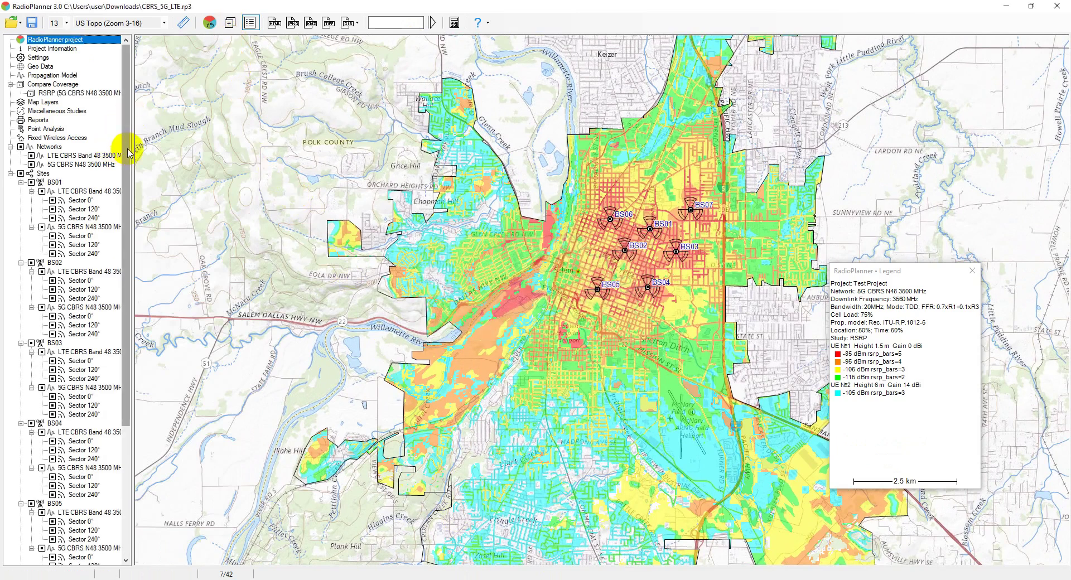
{"action": "left_click_drag", "start_coordinate": [134, 93], "coordinate": [195, 99]}
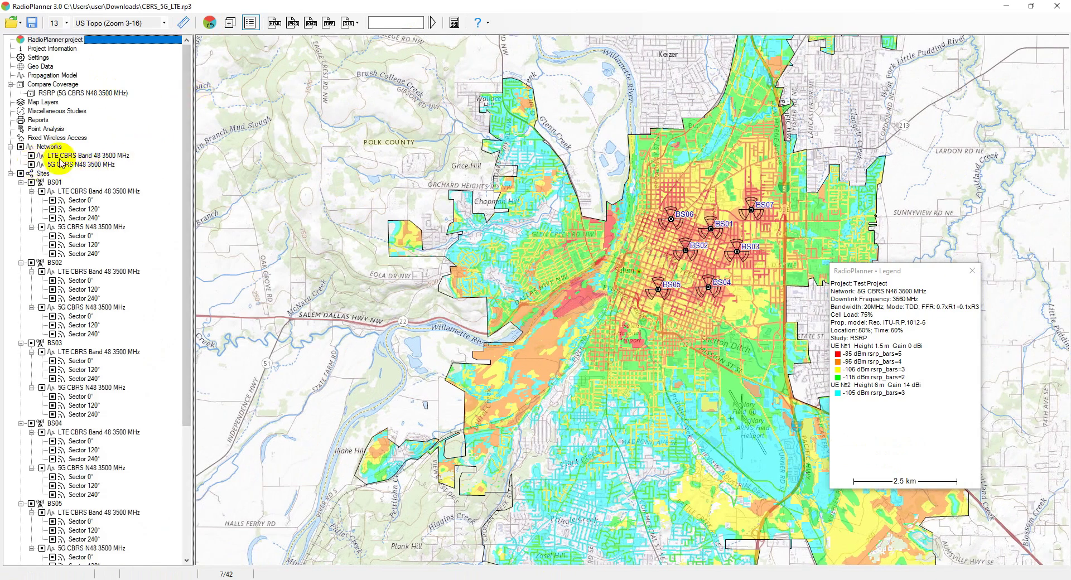
{"action": "left_click", "coordinate": [85, 156]}
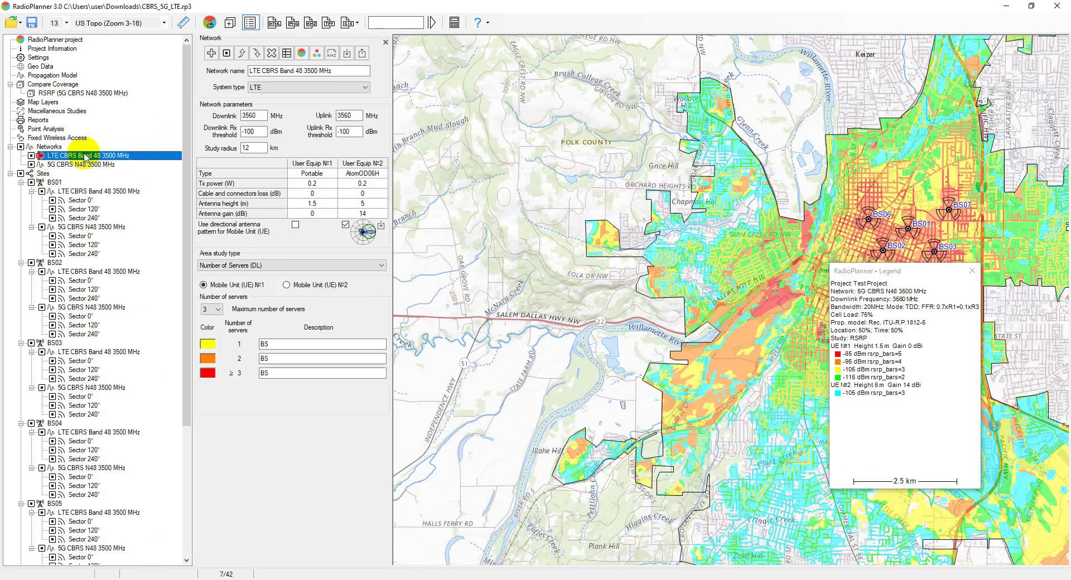
{"action": "left_click", "coordinate": [302, 54]}
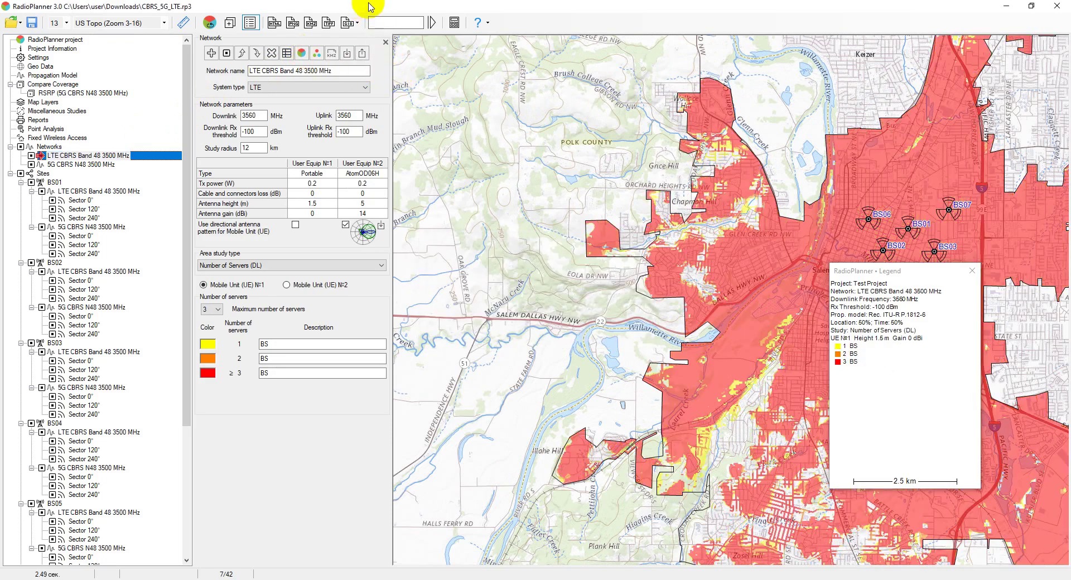
- Switch the LTE study type to RSRP and recalculate its coverage
{"action": "left_click", "coordinate": [262, 266]}
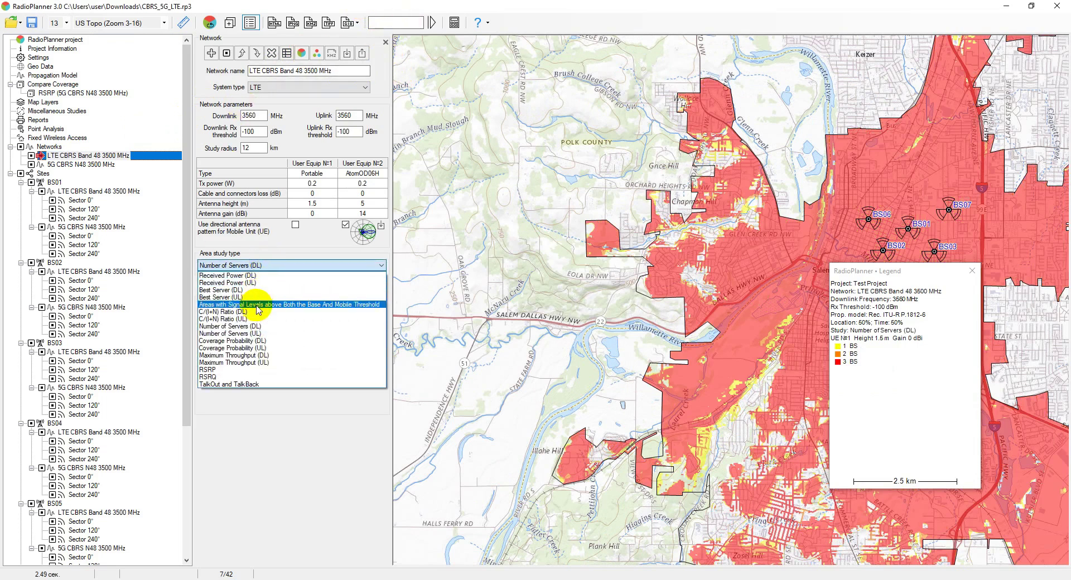
{"action": "left_click", "coordinate": [261, 369]}
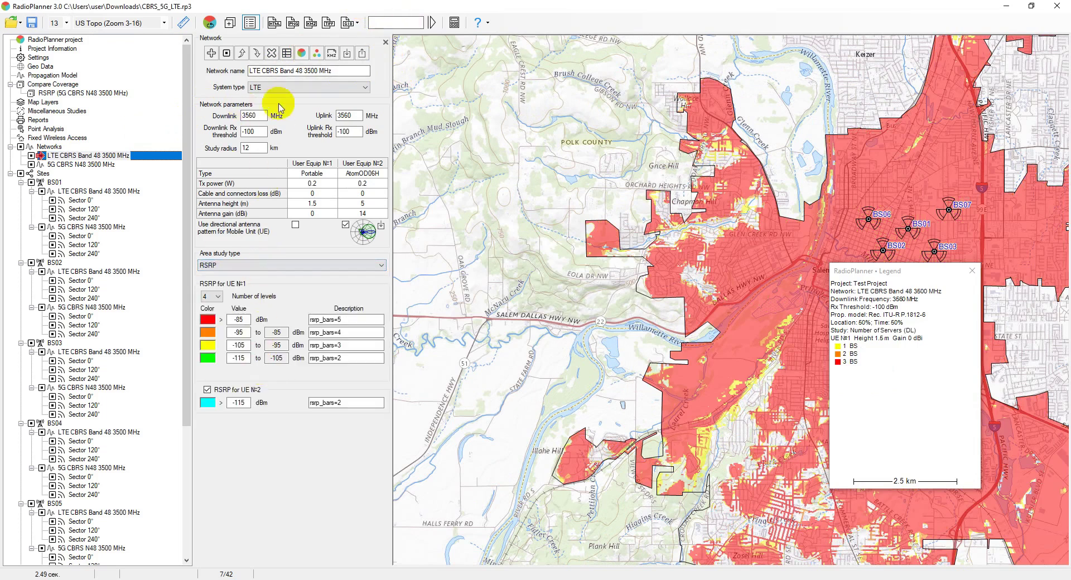
{"action": "left_click", "coordinate": [302, 53]}
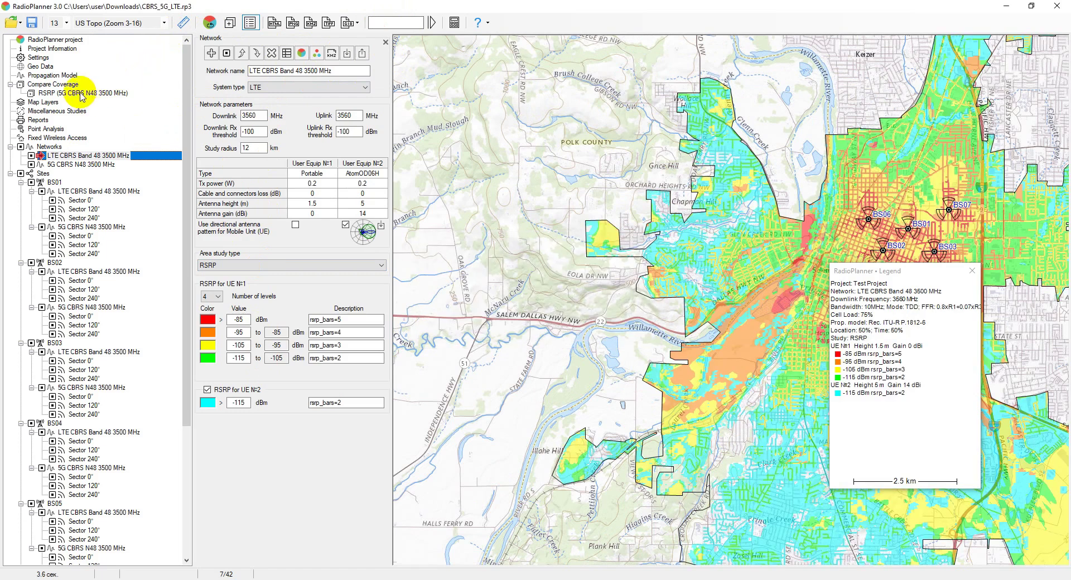
- Show the saved 5G RSRP coverage beside the LTE map, zoom in on Salem's sites and reposition the legend
{"action": "left_click", "coordinate": [53, 85]}
{"action": "left_click", "coordinate": [55, 92]}
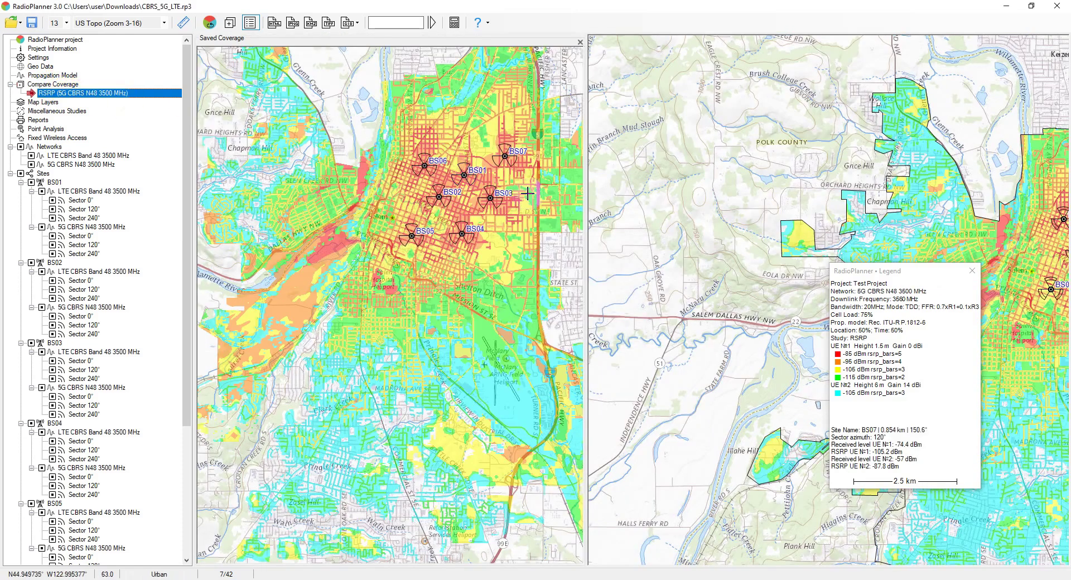
{"action": "left_click_drag", "start_coordinate": [1010, 209], "coordinate": [767, 246]}
{"action": "left_click_drag", "start_coordinate": [903, 274], "coordinate": [934, 374]}
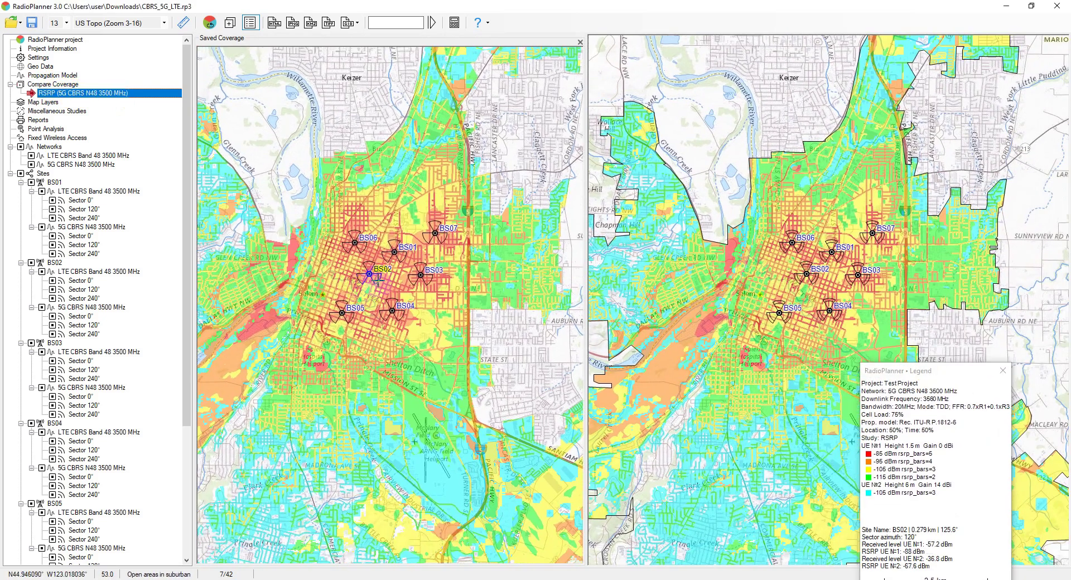
{"action": "scroll", "coordinate": [506, 275], "scroll_direction": "up", "scroll_amount": 1}
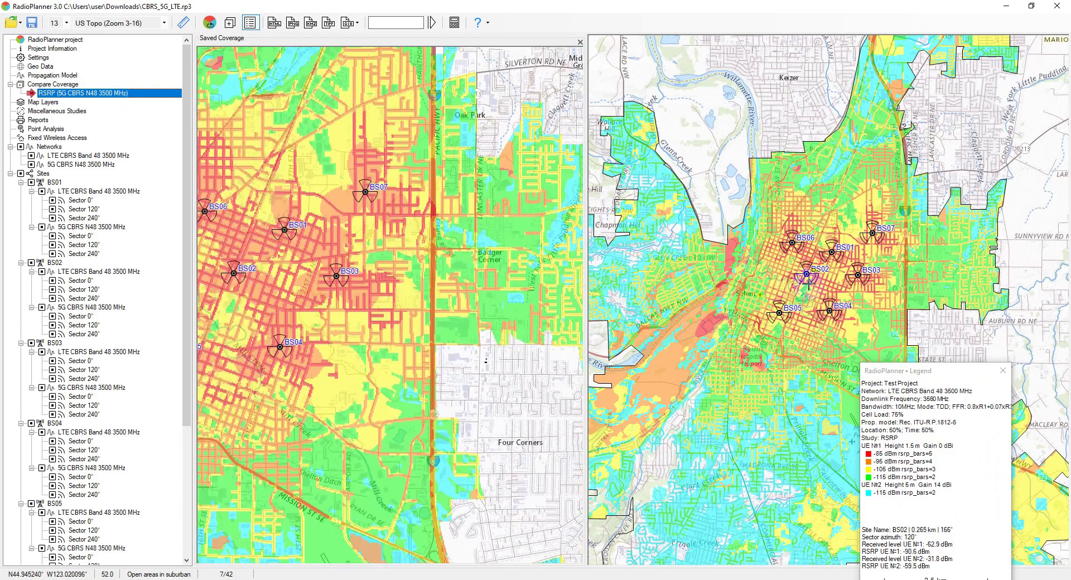
{"action": "scroll", "coordinate": [808, 286], "scroll_direction": "up", "scroll_amount": 1}
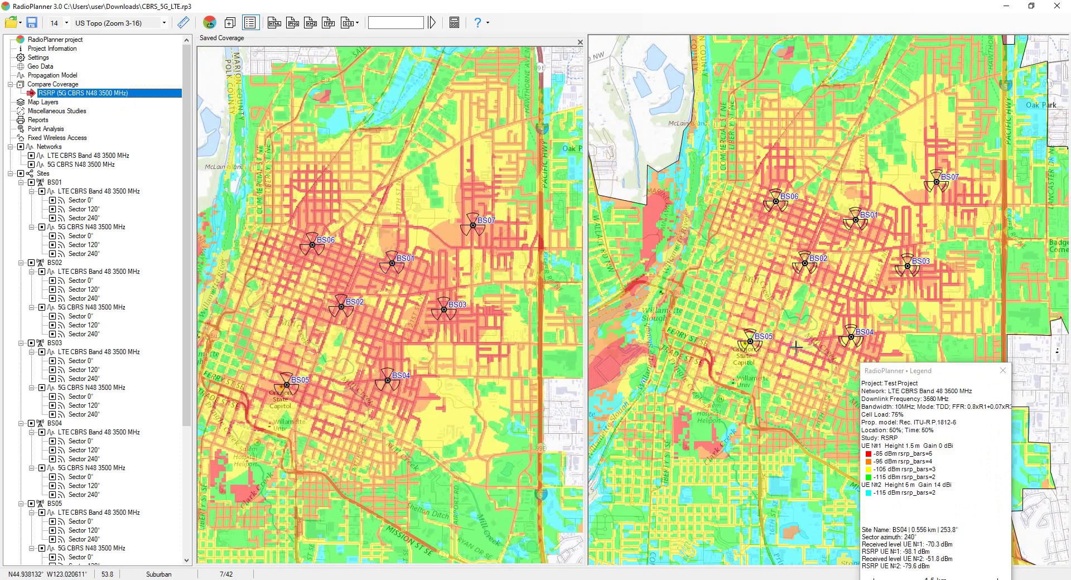
{"action": "left_click_drag", "start_coordinate": [892, 371], "coordinate": [884, 346]}
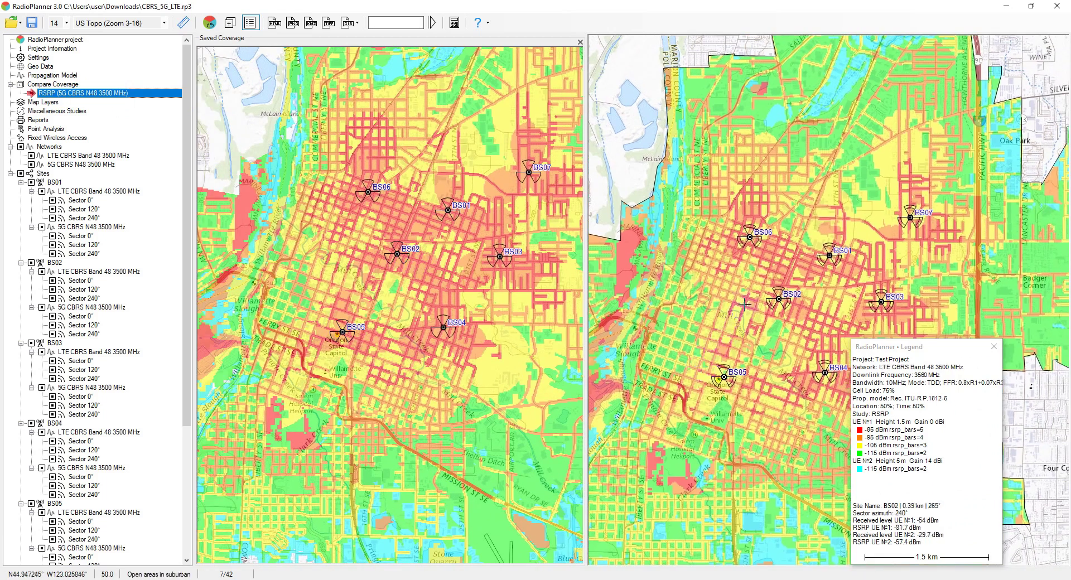
- Close the comparison pane and recalculate the 5G CBRS N48 3500 MHz RSRP coverage
{"action": "left_click", "coordinate": [580, 43]}
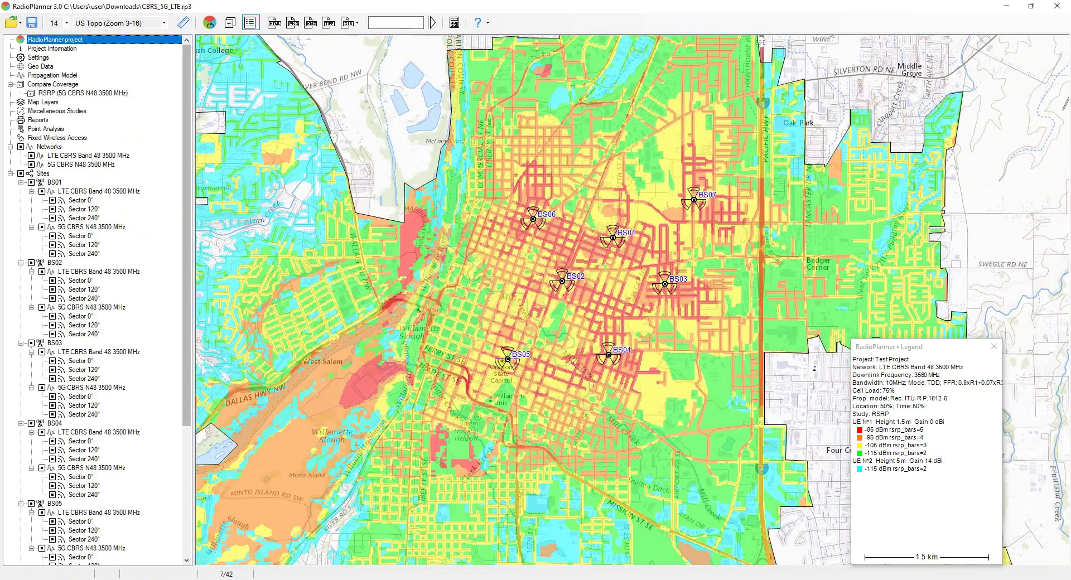
{"action": "left_click", "coordinate": [84, 164]}
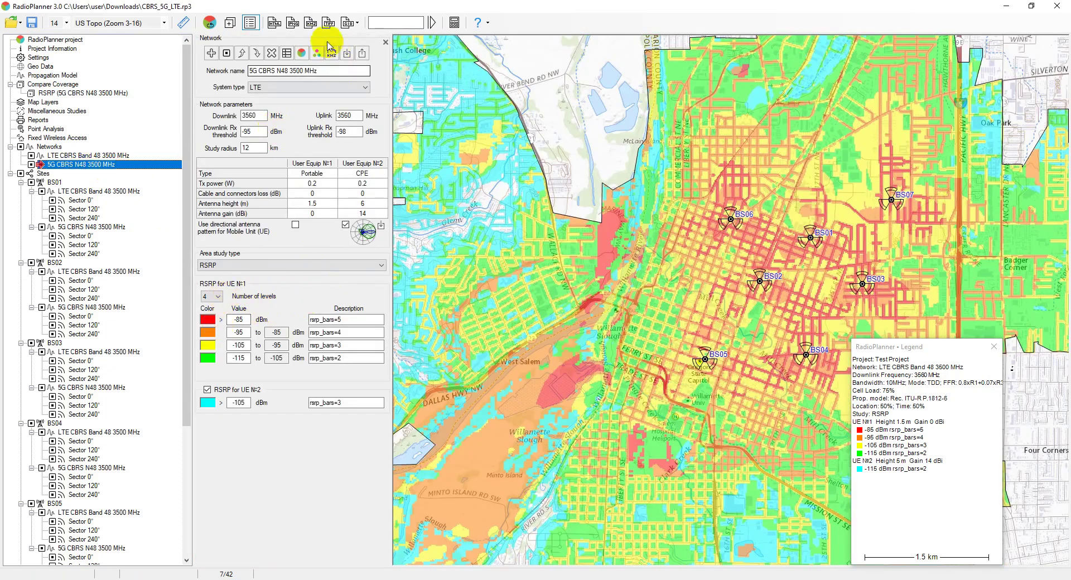
{"action": "left_click", "coordinate": [301, 53]}
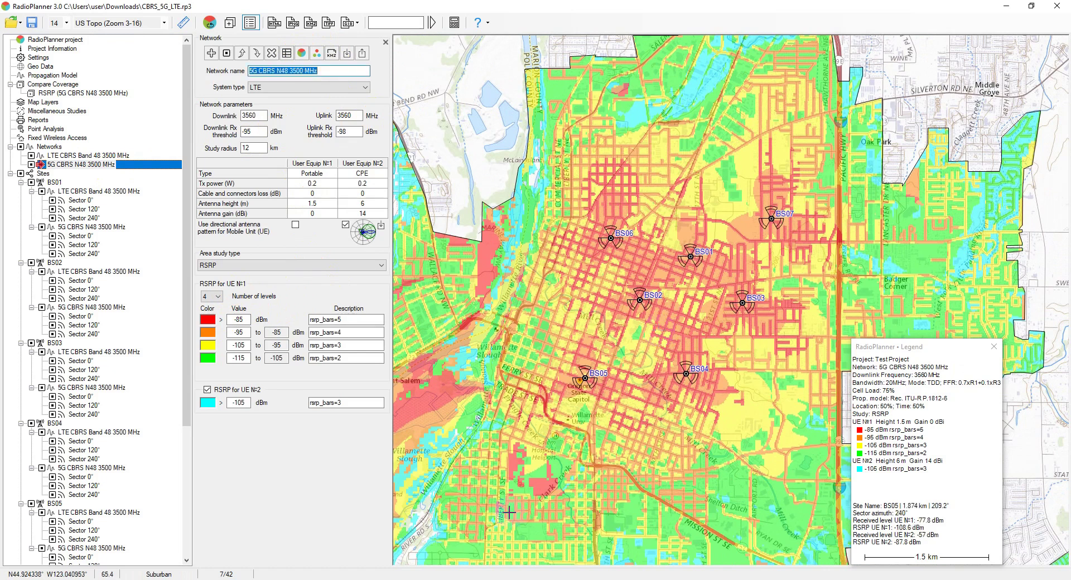
{"action": "left_click_drag", "start_coordinate": [742, 425], "coordinate": [772, 368]}
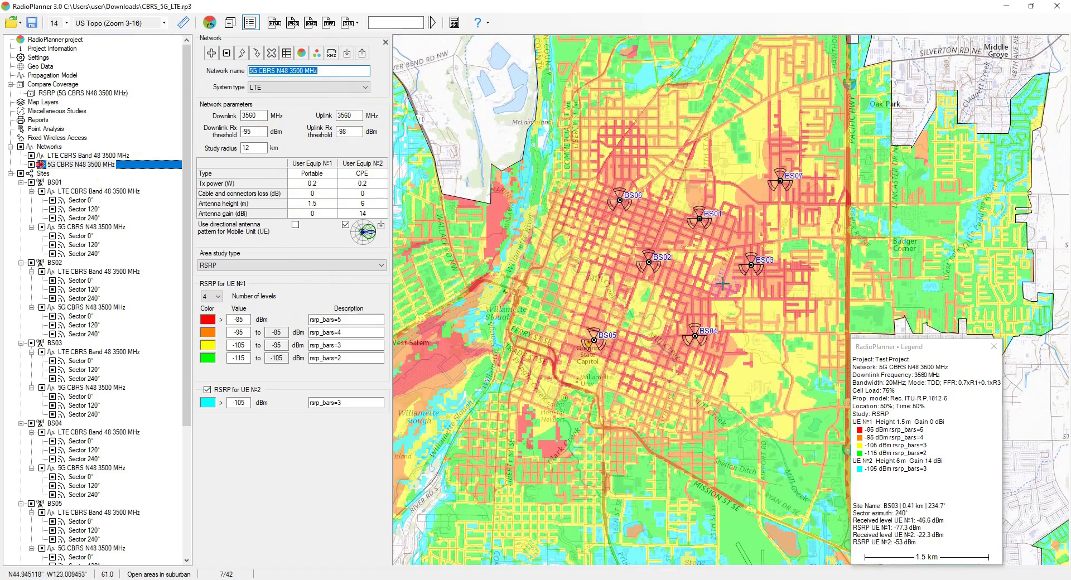
- Export the coverage map as an HTML page and recentre it in Chrome
{"action": "left_click", "coordinate": [274, 23]}
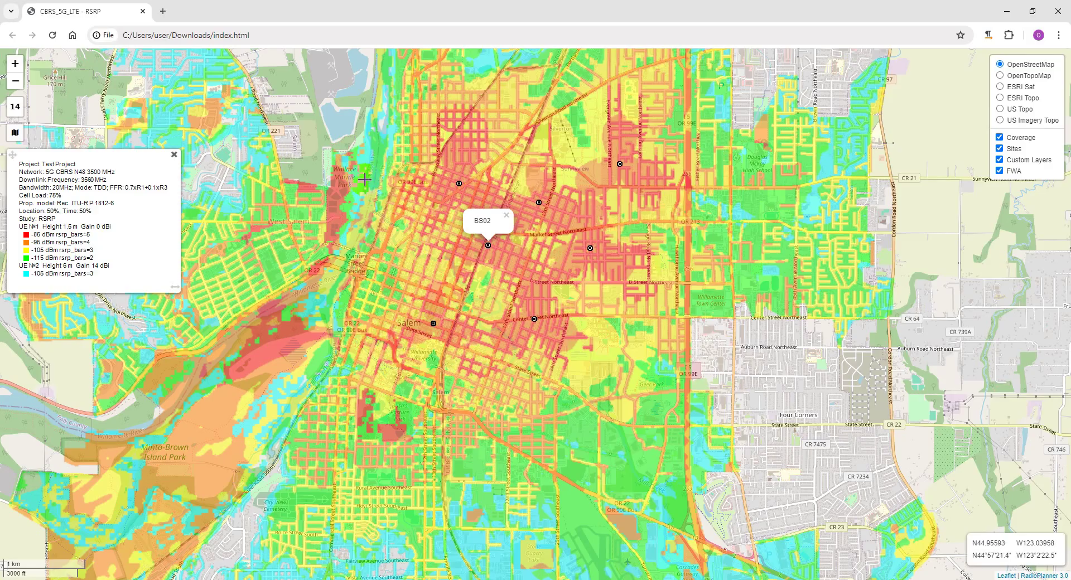
{"action": "left_click_drag", "start_coordinate": [365, 179], "coordinate": [480, 221]}
{"action": "scroll", "coordinate": [625, 318], "scroll_direction": "down", "scroll_amount": 1}
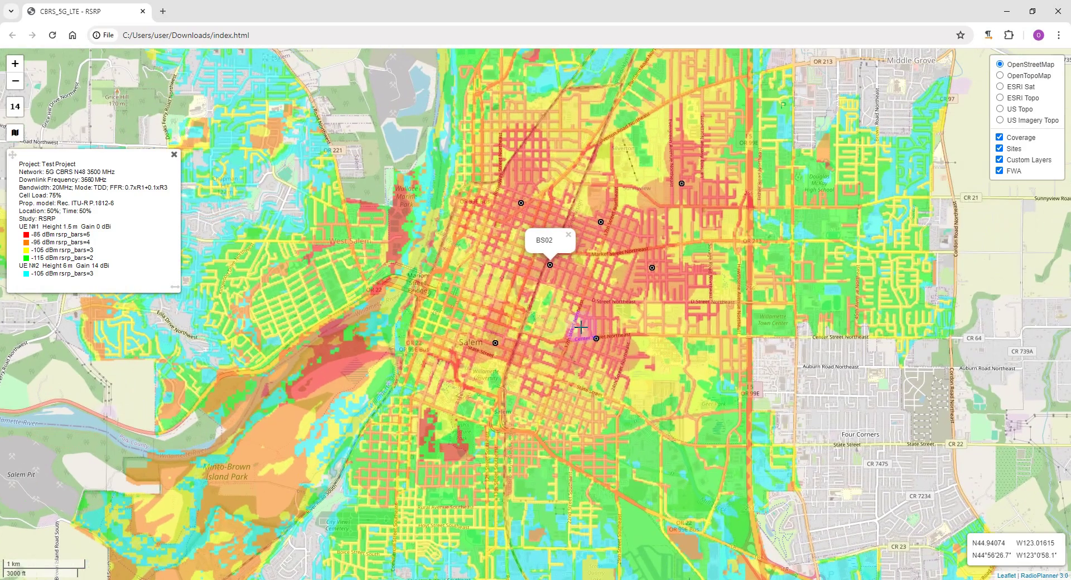
{"action": "scroll", "coordinate": [667, 321], "scroll_direction": "up", "scroll_amount": 1}
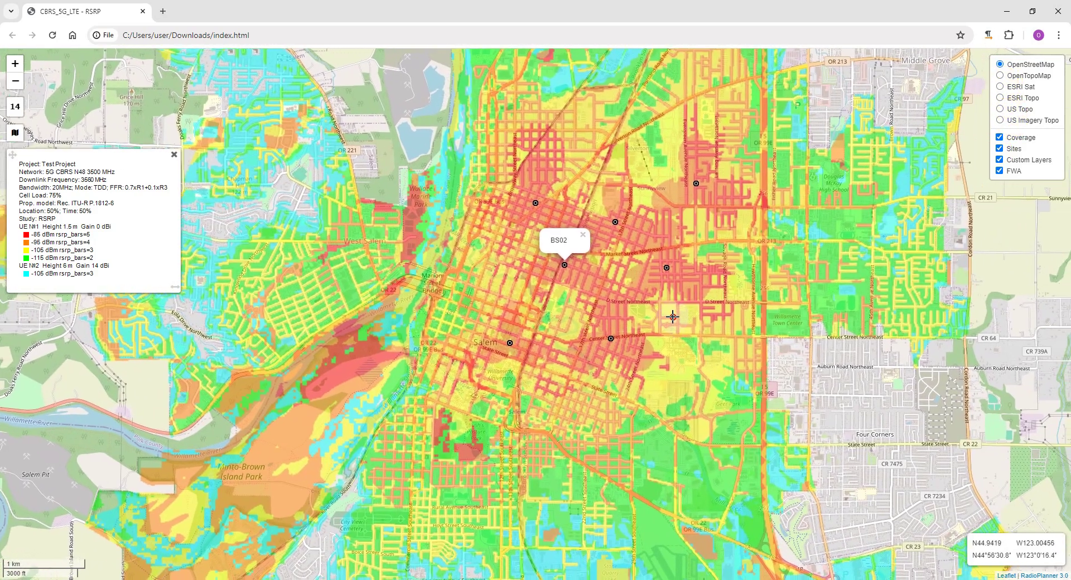
- Cycle the web map's base layer through OpenTopoMap, ESRI Sat and ESRI Topo, ending on US Topo
{"action": "left_click", "coordinate": [1001, 76]}
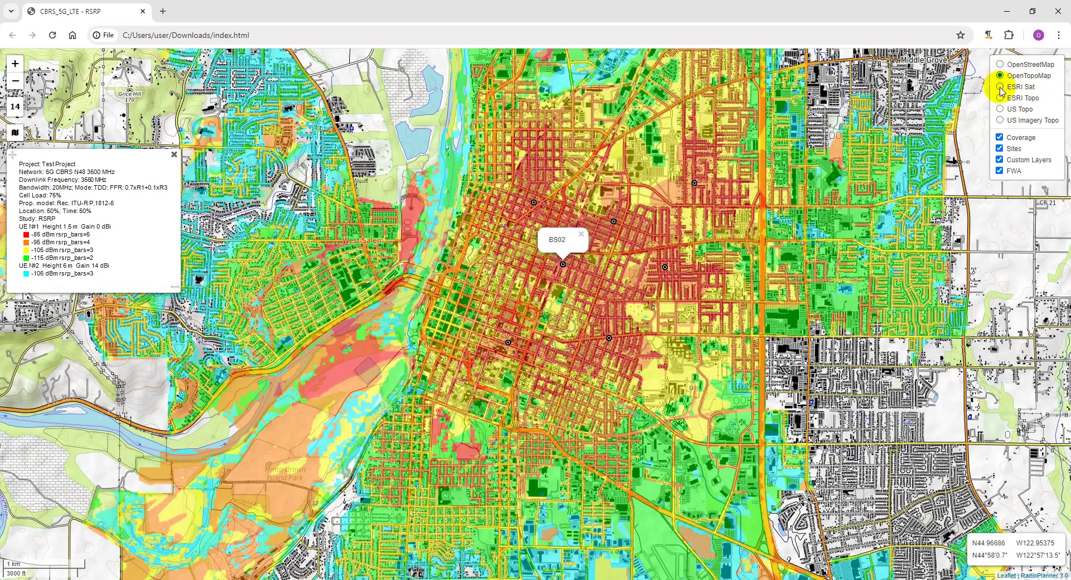
{"action": "left_click", "coordinate": [1001, 88]}
{"action": "left_click", "coordinate": [1001, 98]}
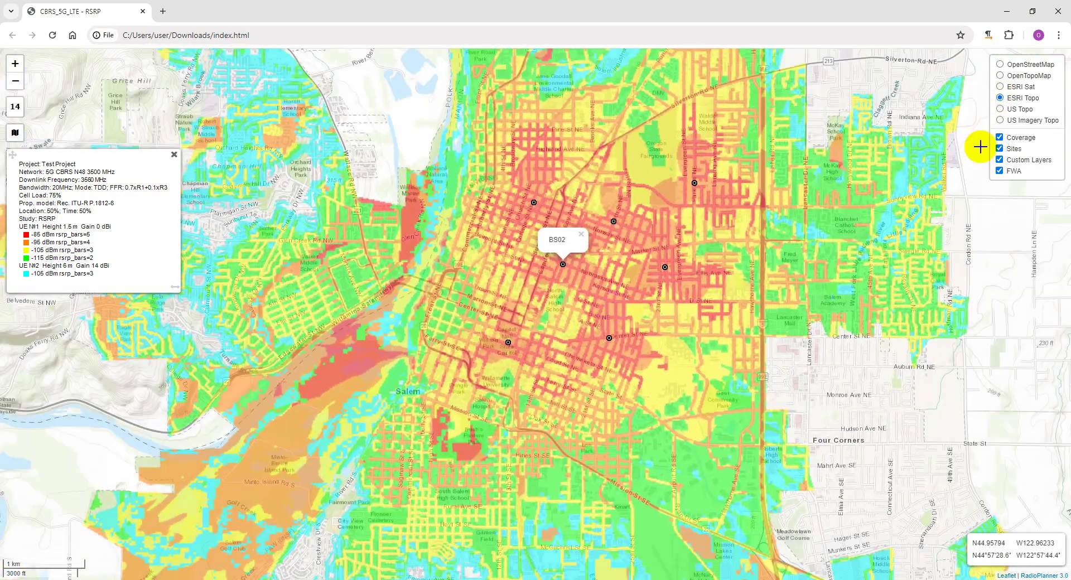
{"action": "left_click", "coordinate": [1001, 109]}
{"action": "scroll", "coordinate": [626, 272], "scroll_direction": "up", "scroll_amount": 1}
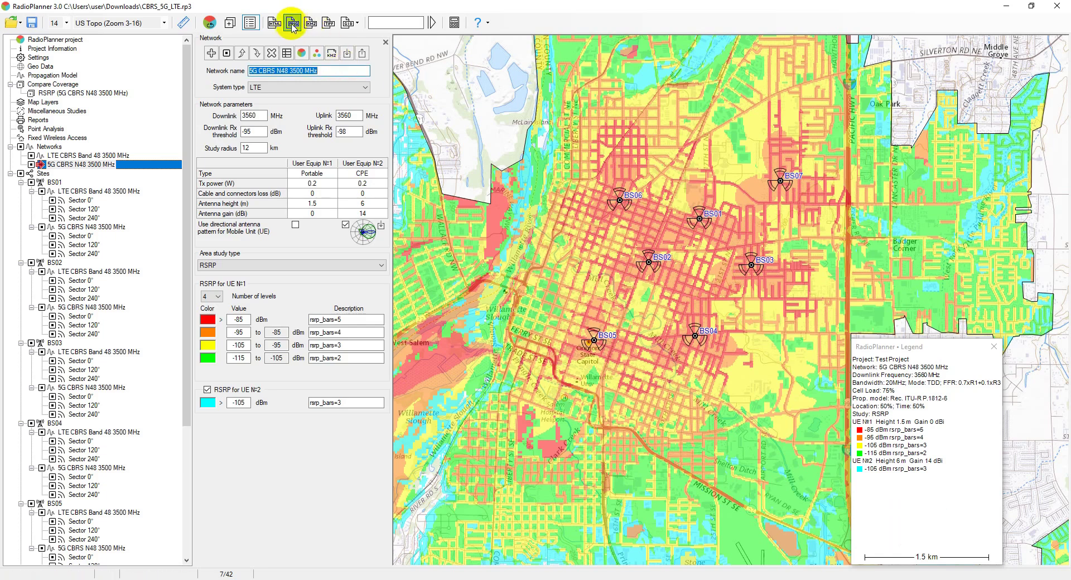
- For an image export, enlarge the export frame and move the legend to the map's upper left
{"action": "left_click", "coordinate": [291, 24]}
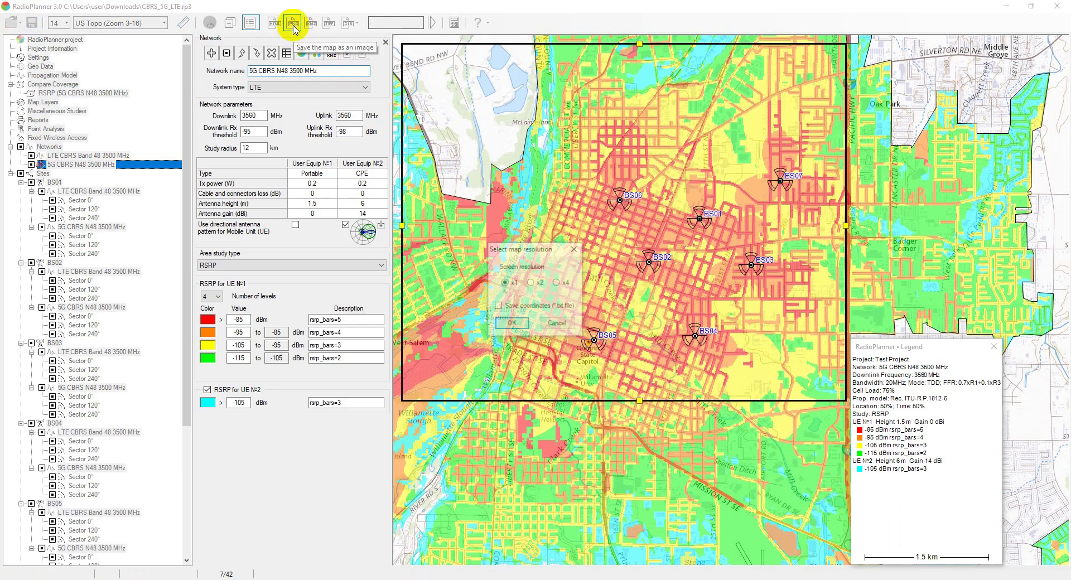
{"action": "left_click_drag", "start_coordinate": [903, 350], "coordinate": [990, 434]}
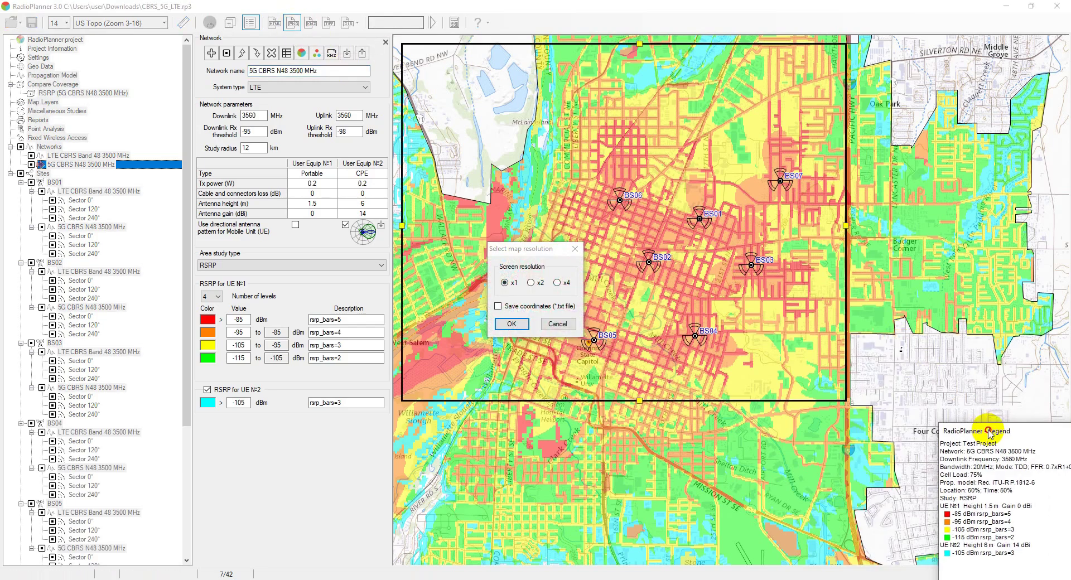
{"action": "left_click_drag", "start_coordinate": [846, 225], "coordinate": [994, 225]}
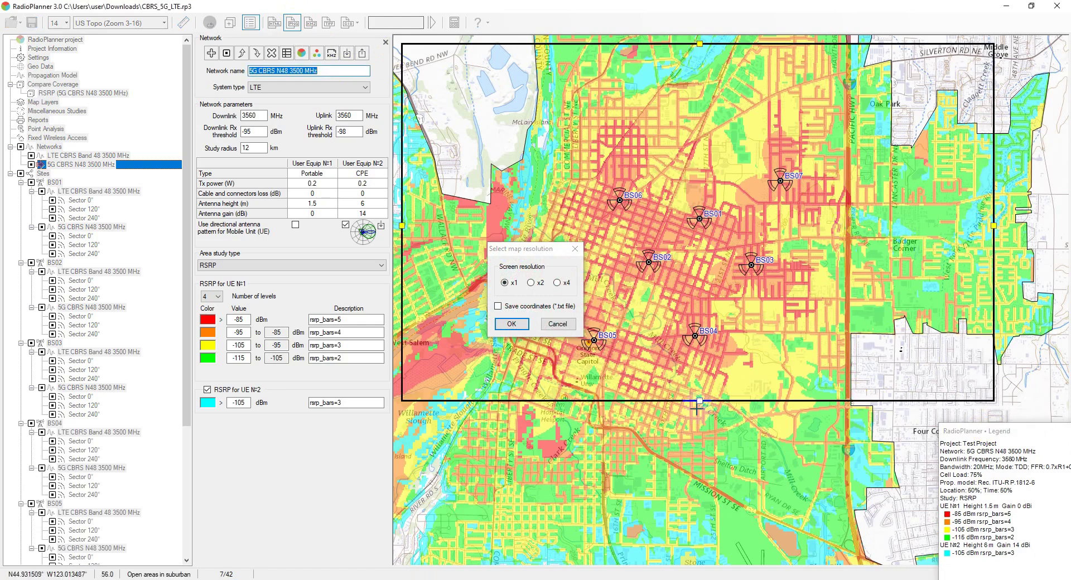
{"action": "left_click_drag", "start_coordinate": [699, 402], "coordinate": [700, 496]}
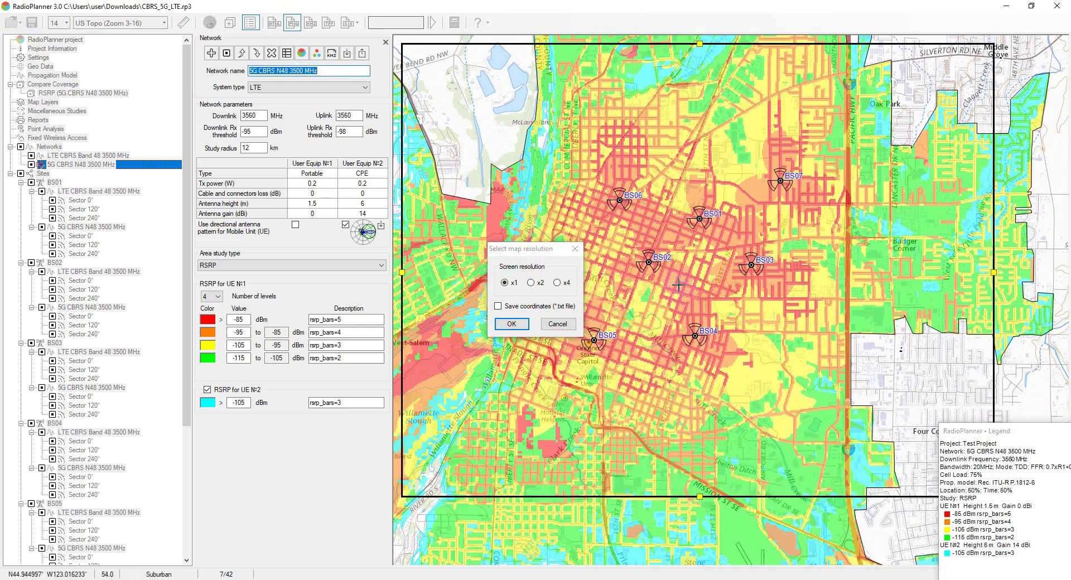
{"action": "left_click_drag", "start_coordinate": [748, 301], "coordinate": [716, 236]}
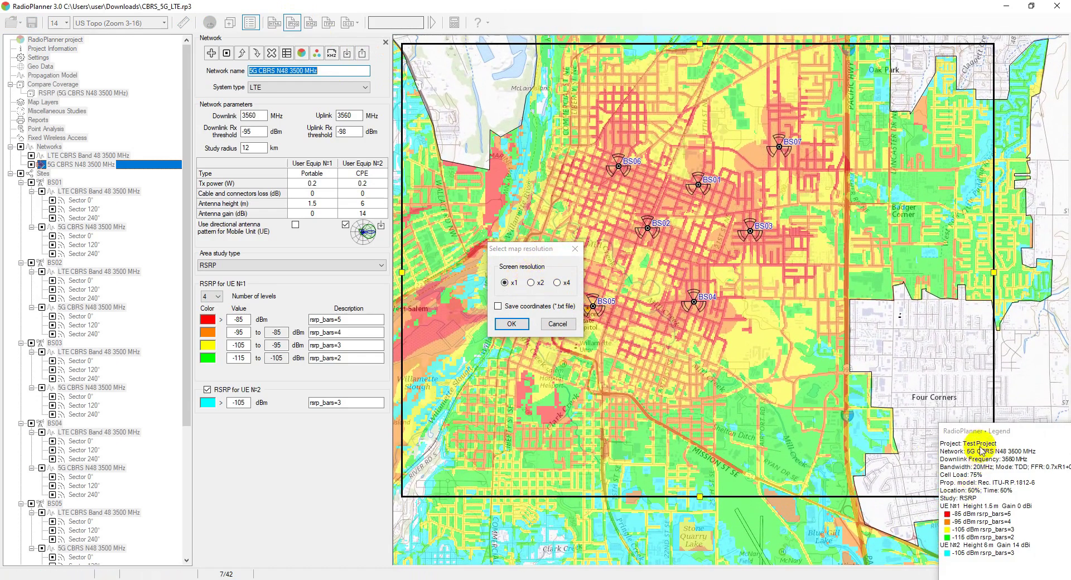
{"action": "left_click_drag", "start_coordinate": [984, 431], "coordinate": [463, 55]}
- Try x2 and x4 image resolutions, then close the resolution dialog keeping x1
{"action": "left_click", "coordinate": [532, 283]}
{"action": "left_click", "coordinate": [558, 284]}
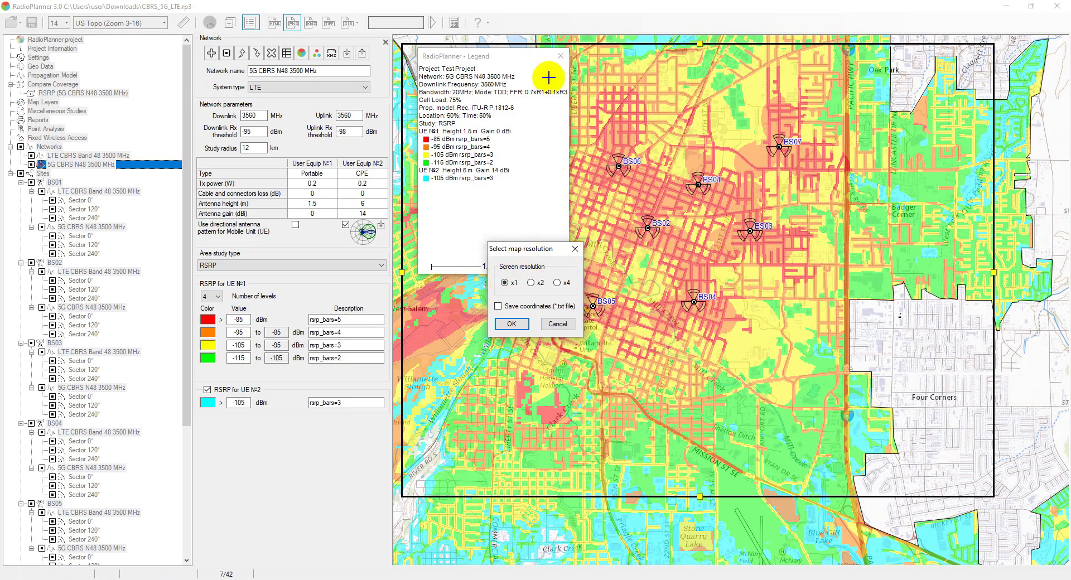
{"action": "left_click", "coordinate": [575, 249]}
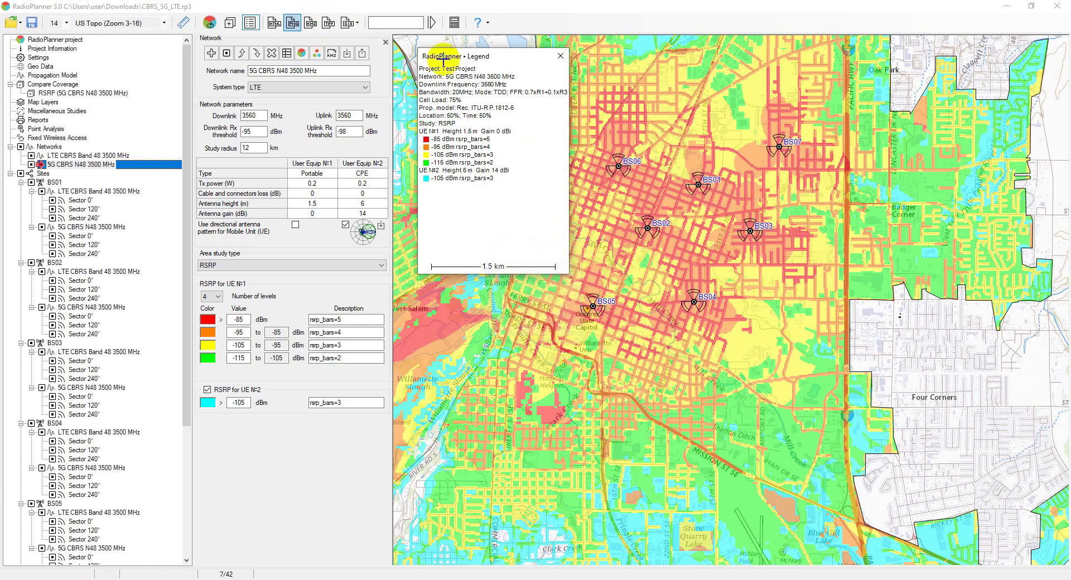
- Export the 5G CBRS N48 RSRP coverage as KMZ and view it over Salem in Google Earth Pro
{"action": "left_click", "coordinate": [312, 23]}
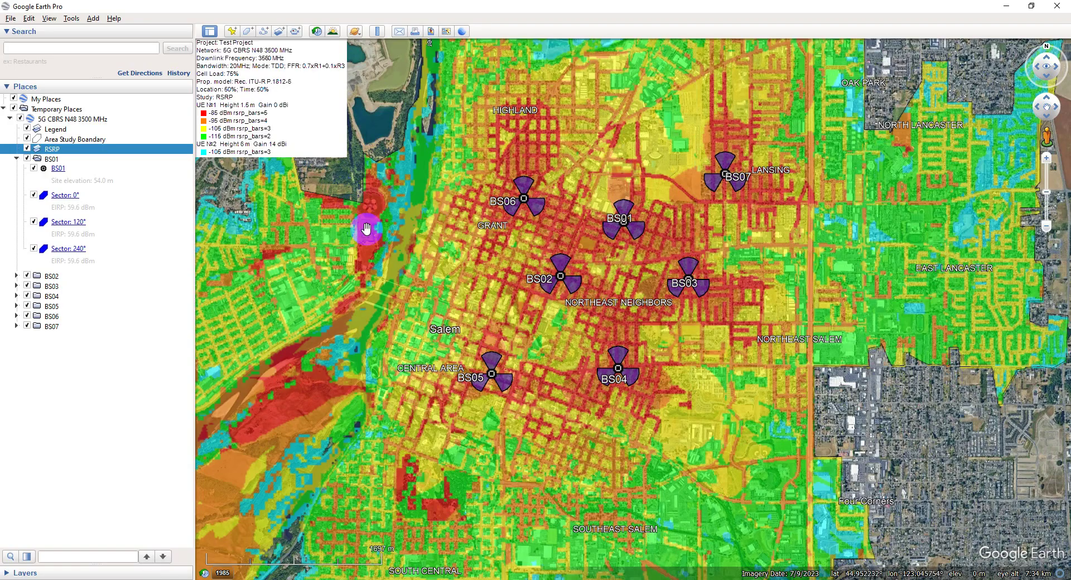
{"action": "left_click_drag", "start_coordinate": [551, 334], "coordinate": [592, 350]}
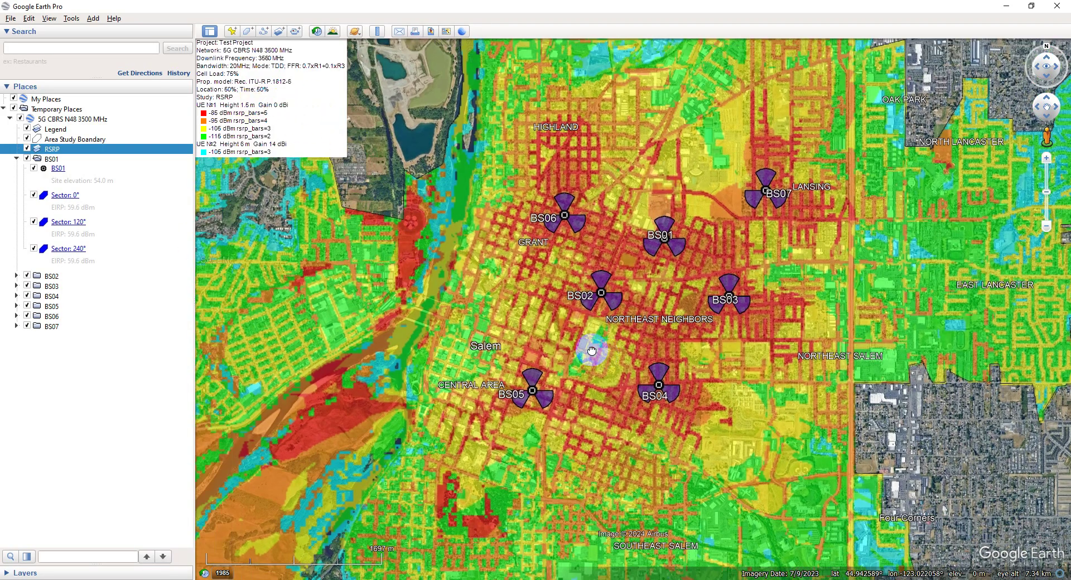
{"action": "scroll", "coordinate": [675, 351], "scroll_direction": "down", "scroll_amount": 3}
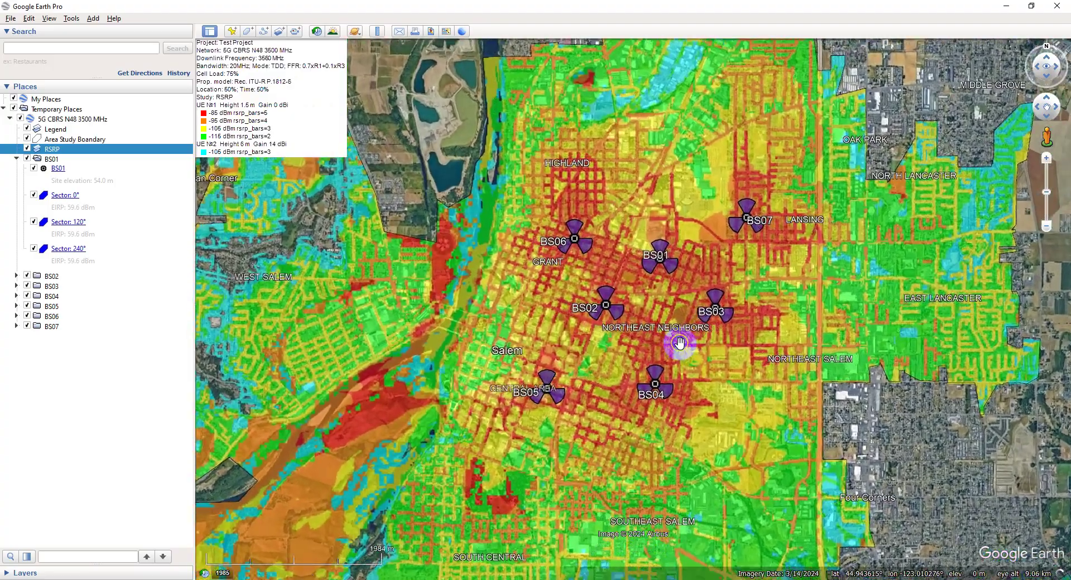
{"action": "scroll", "coordinate": [679, 342], "scroll_direction": "up", "scroll_amount": 3}
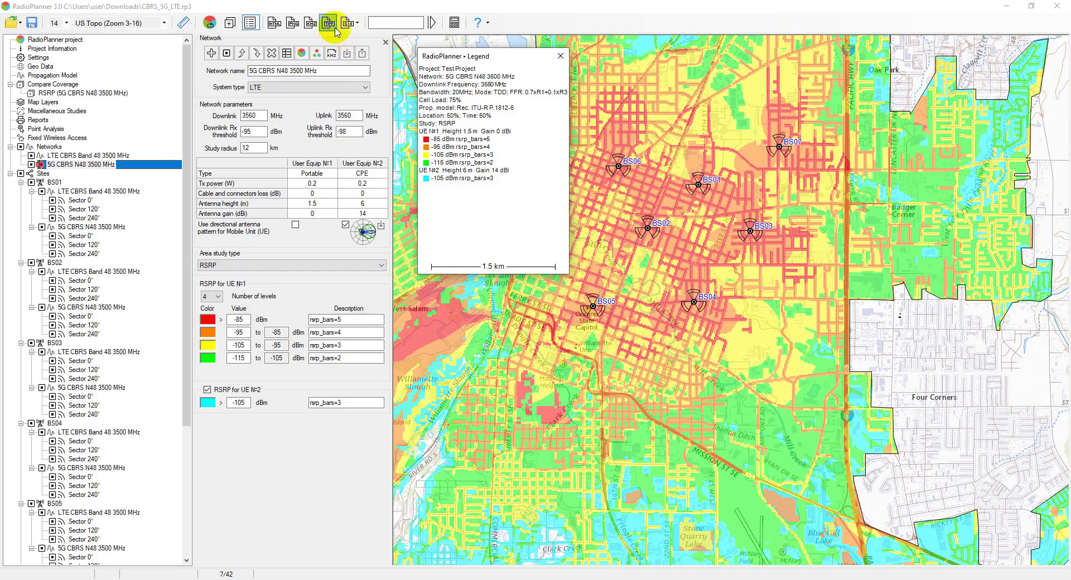
- Export the coverage data as a CSV (Comma-Separated Values) file, then go to project Reports
{"action": "left_click", "coordinate": [357, 23]}
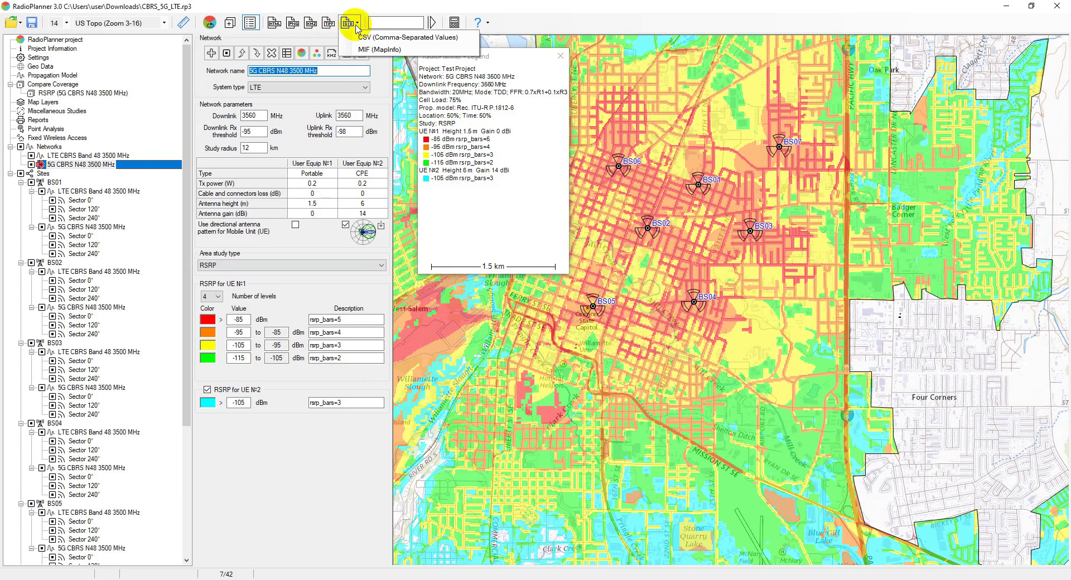
{"action": "left_click", "coordinate": [357, 25]}
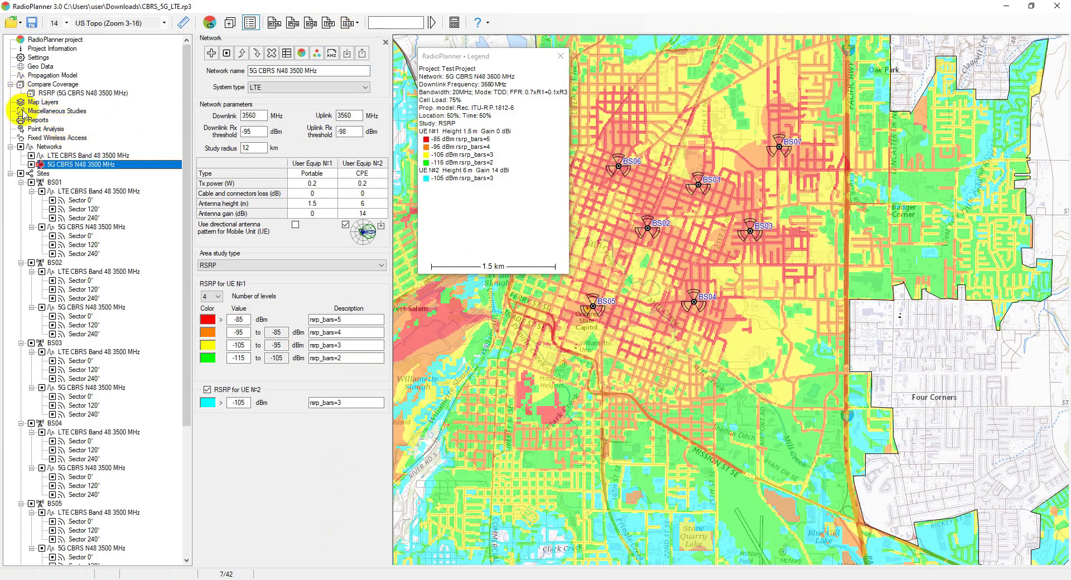
{"action": "left_click", "coordinate": [39, 120]}
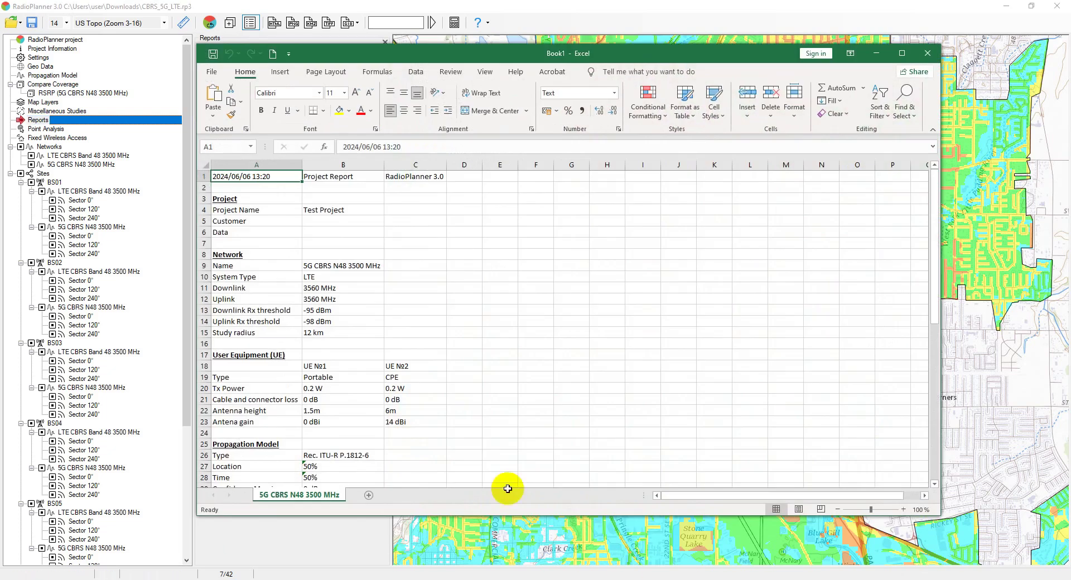
- Scroll the Excel report down to the Area Study RSRP levels and back to the top
{"action": "scroll", "coordinate": [469, 311], "scroll_direction": "down", "scroll_amount": 11}
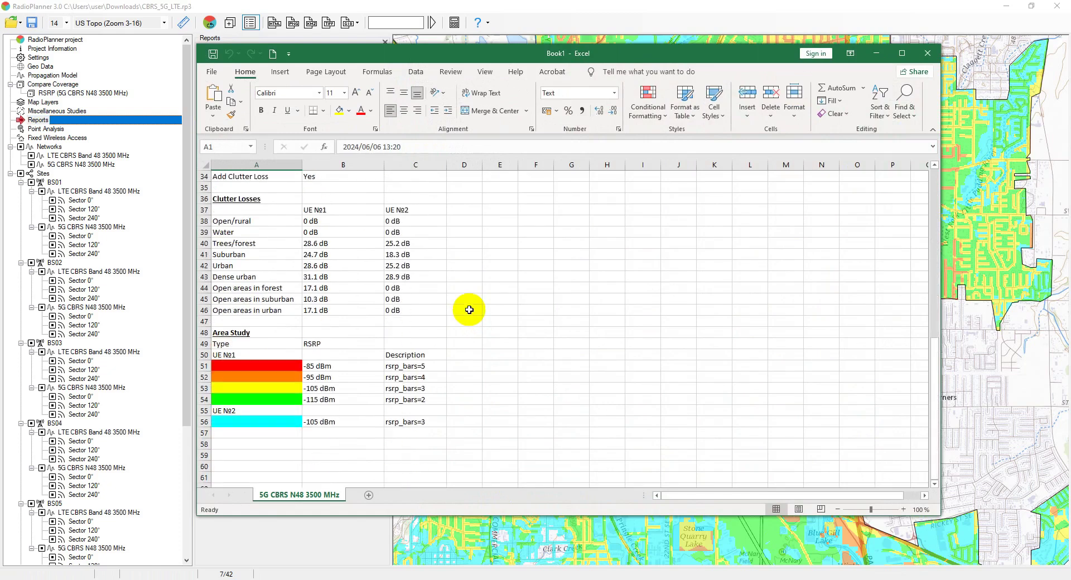
{"action": "scroll", "coordinate": [469, 310], "scroll_direction": "up", "scroll_amount": 11}
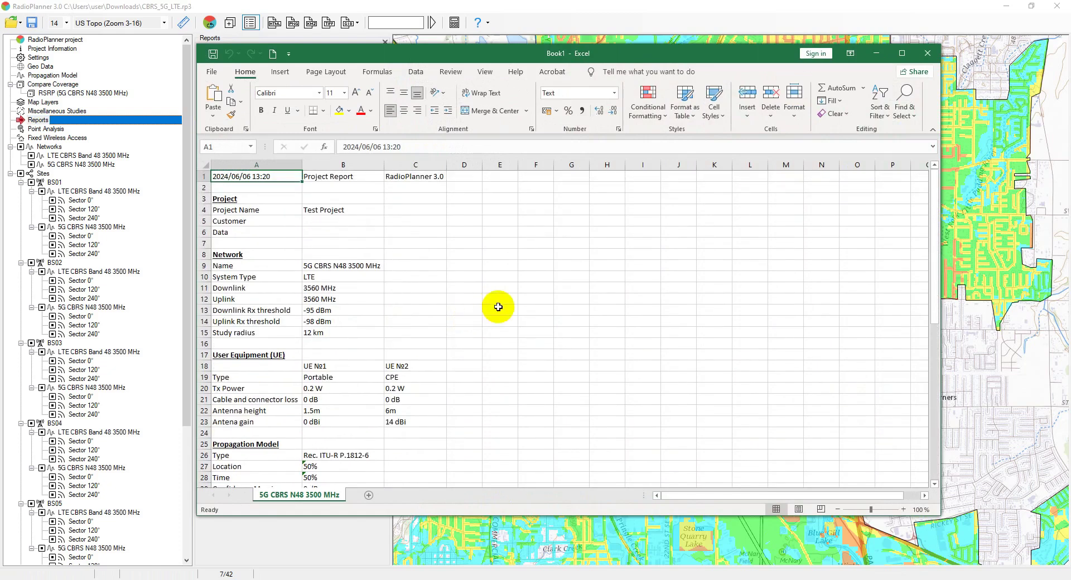